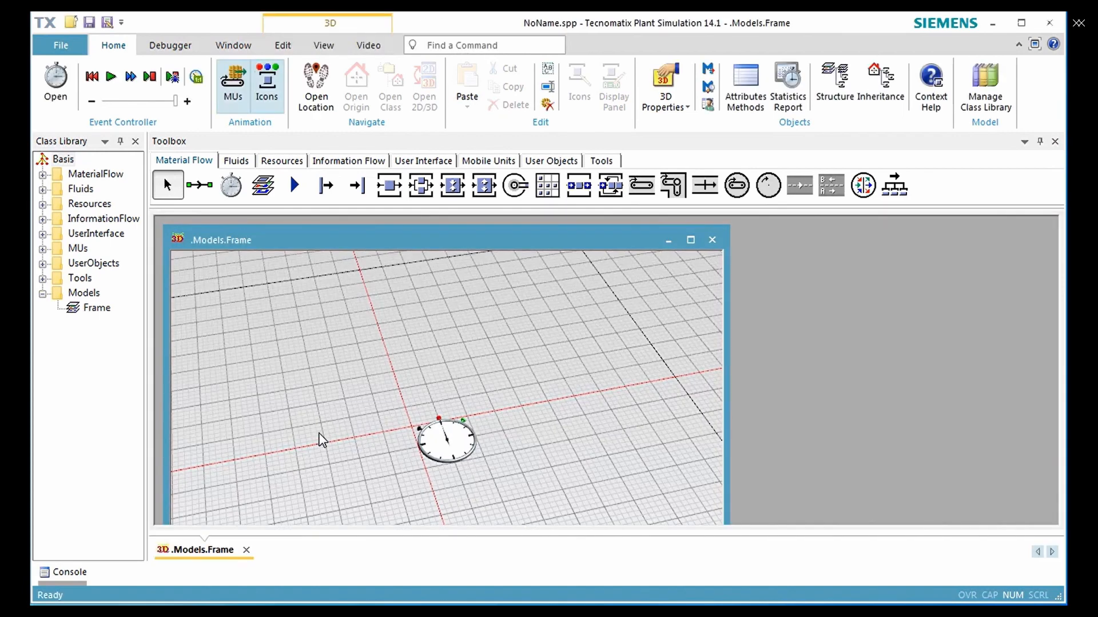
Maximize the model frame window and open the Frame from the UserObjects folder of the class library
{"action": "left_click", "coordinate": [690, 240]}
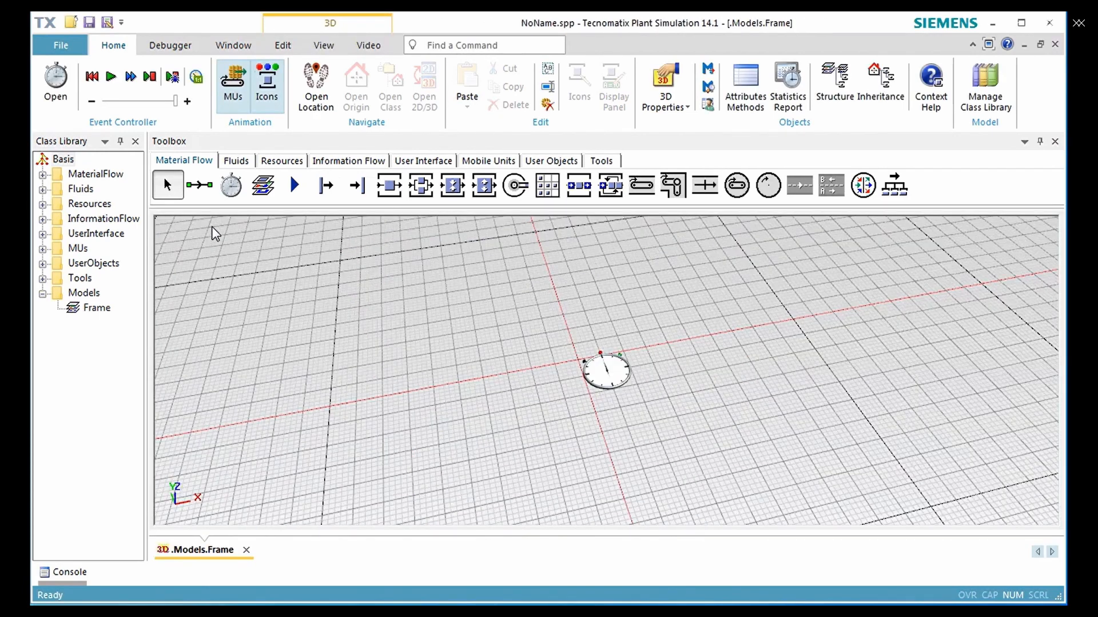
{"action": "left_click", "coordinate": [82, 264]}
{"action": "left_click", "coordinate": [42, 264]}
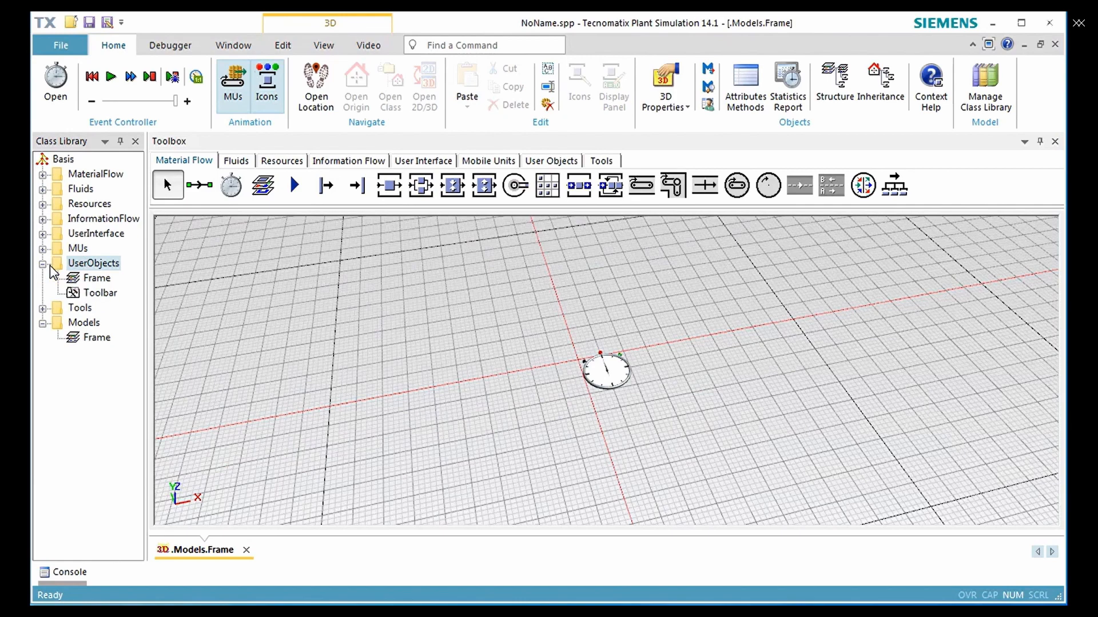
{"action": "double_click", "coordinate": [78, 279]}
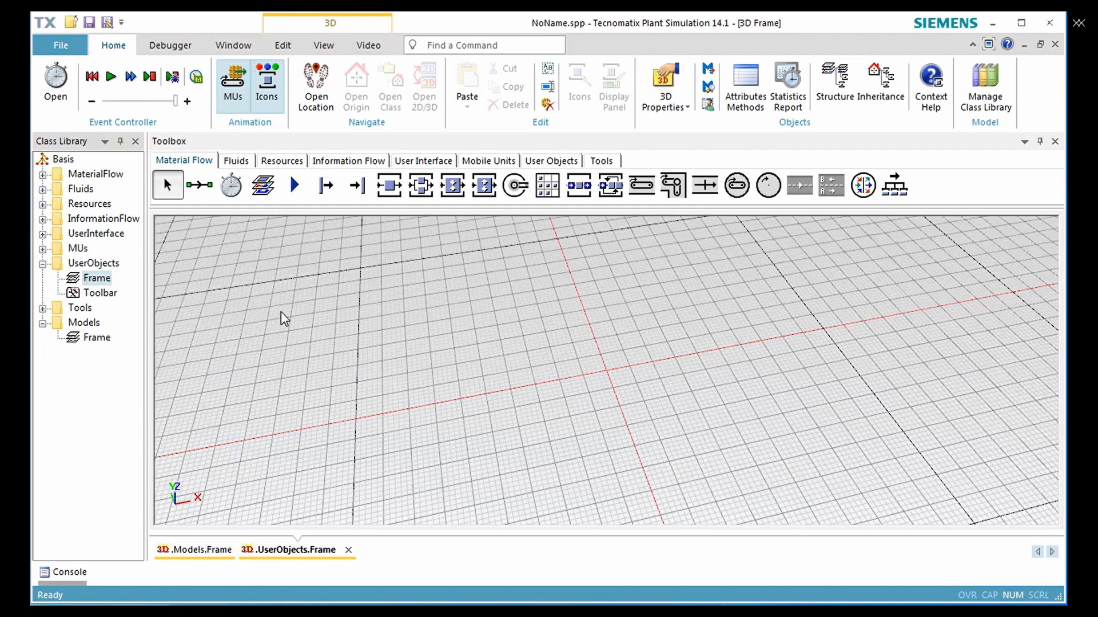
Insert a Station at the origin of the frame and place one Interface on each side of it along the X axis
{"action": "scroll", "coordinate": [644, 352], "scroll_direction": "up", "scroll_amount": 5}
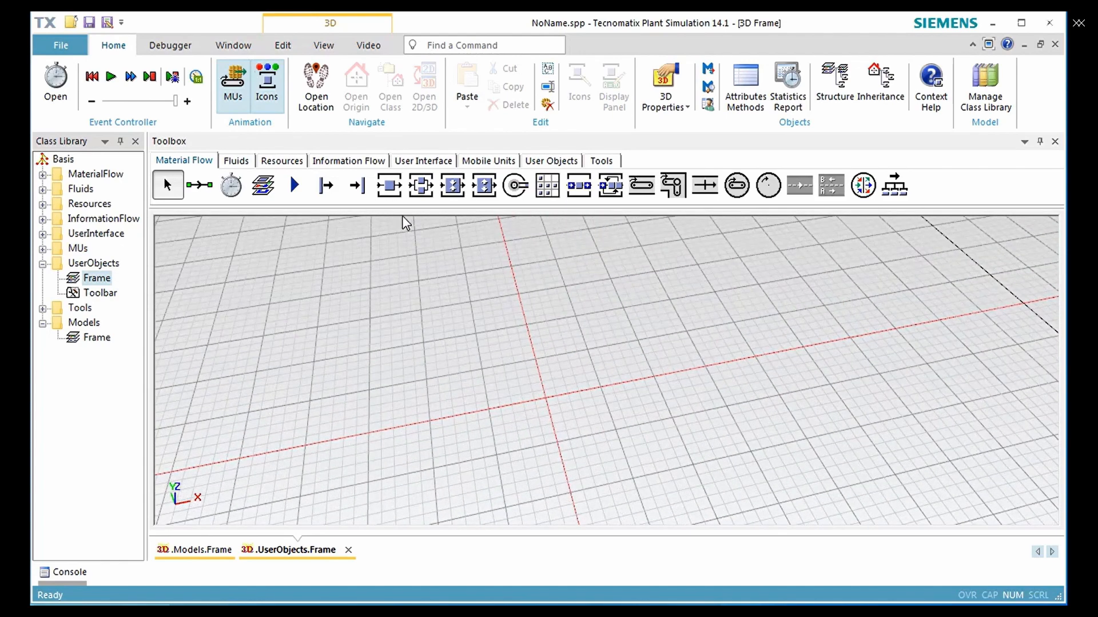
{"action": "left_click", "coordinate": [387, 189]}
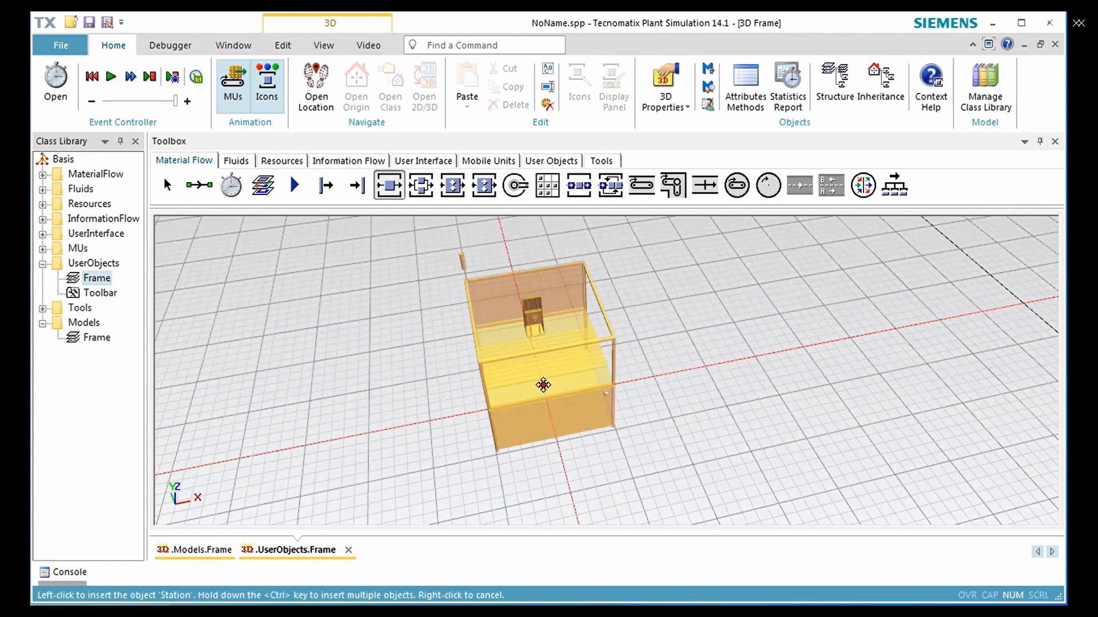
{"action": "left_click", "coordinate": [544, 388]}
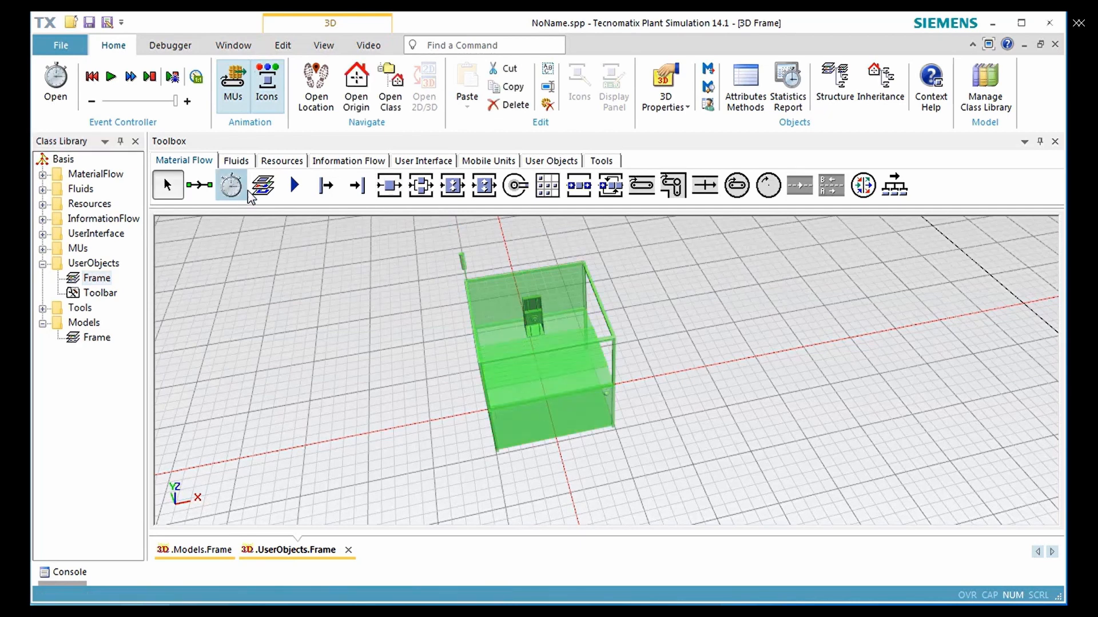
{"action": "left_click", "coordinate": [293, 187]}
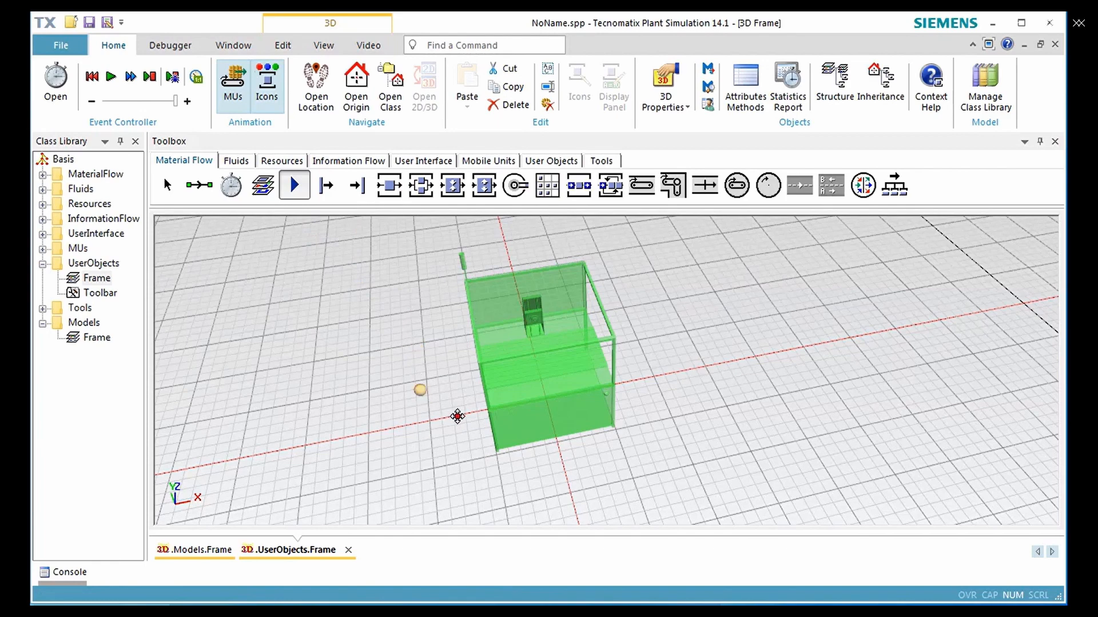
{"action": "left_click", "coordinate": [441, 434]}
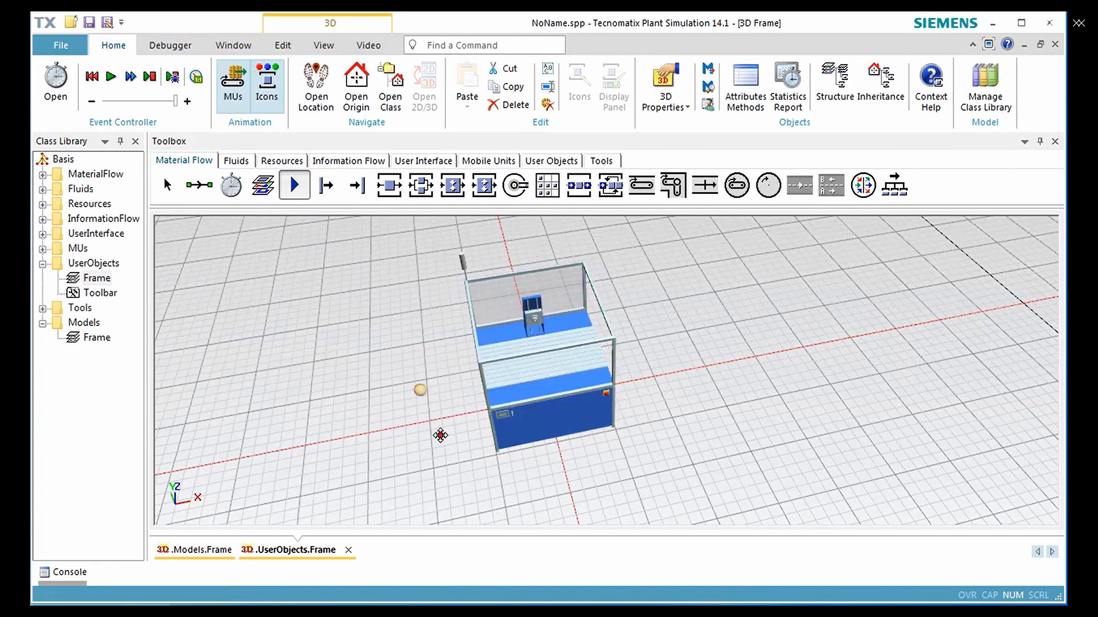
{"action": "left_click", "coordinate": [654, 380]}
Connect the left Interface to the Station and the Station to the right Interface with Connectors
{"action": "left_click", "coordinate": [201, 186]}
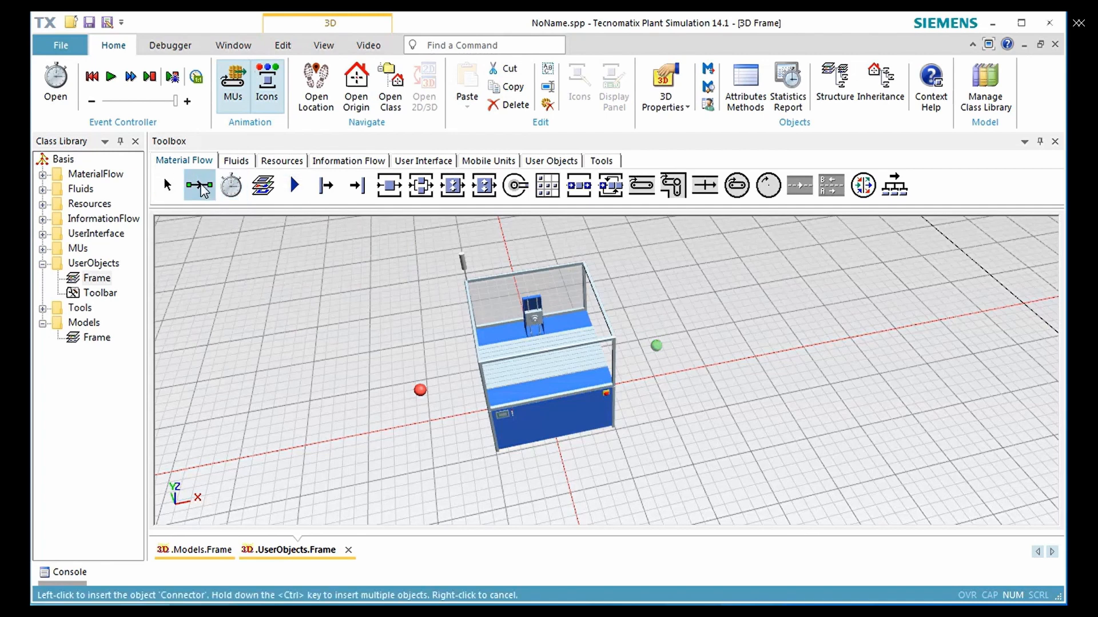
{"action": "left_click", "coordinate": [419, 390]}
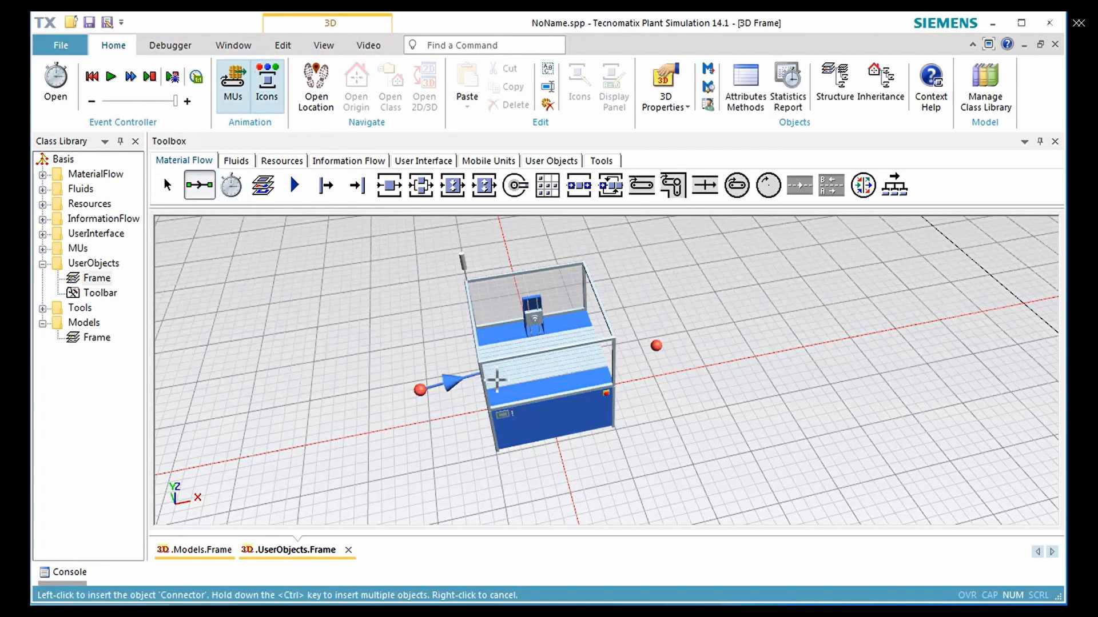
{"action": "left_click", "coordinate": [599, 373], "text": "ctrl"}
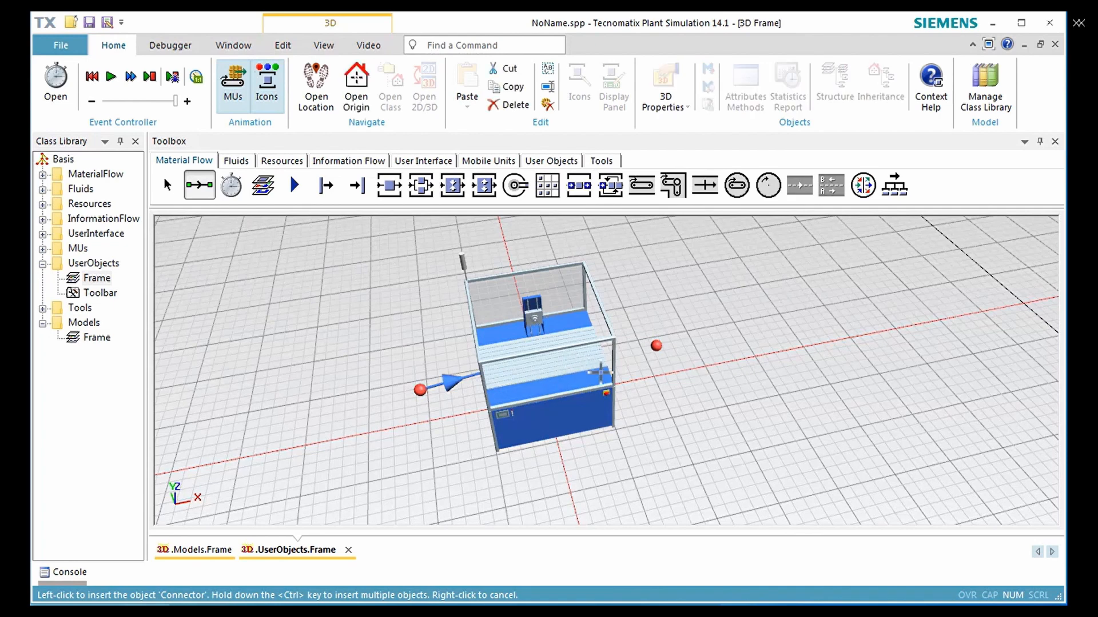
{"action": "left_click", "coordinate": [656, 345]}
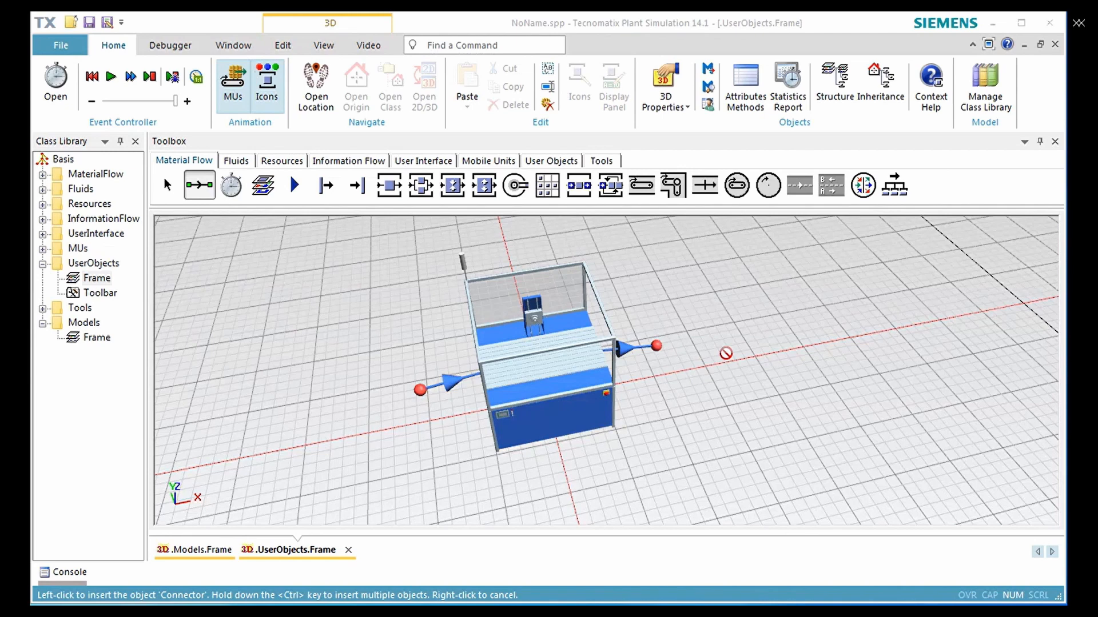
{"action": "right_click", "coordinate": [726, 354]}
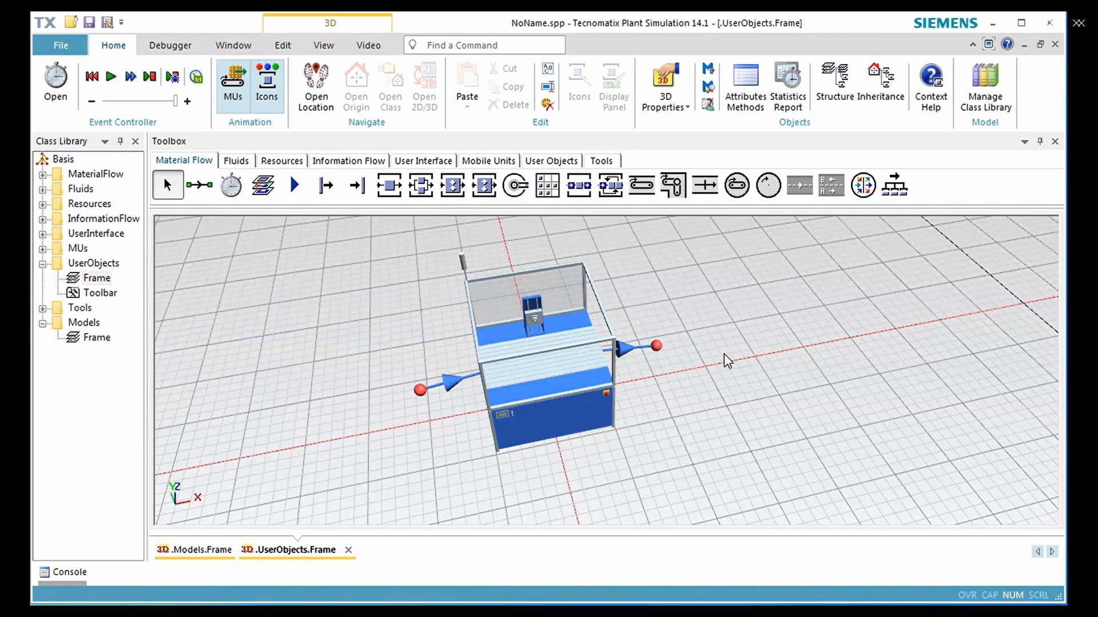
Open the Station in a new 3D window
{"action": "left_click", "coordinate": [552, 372]}
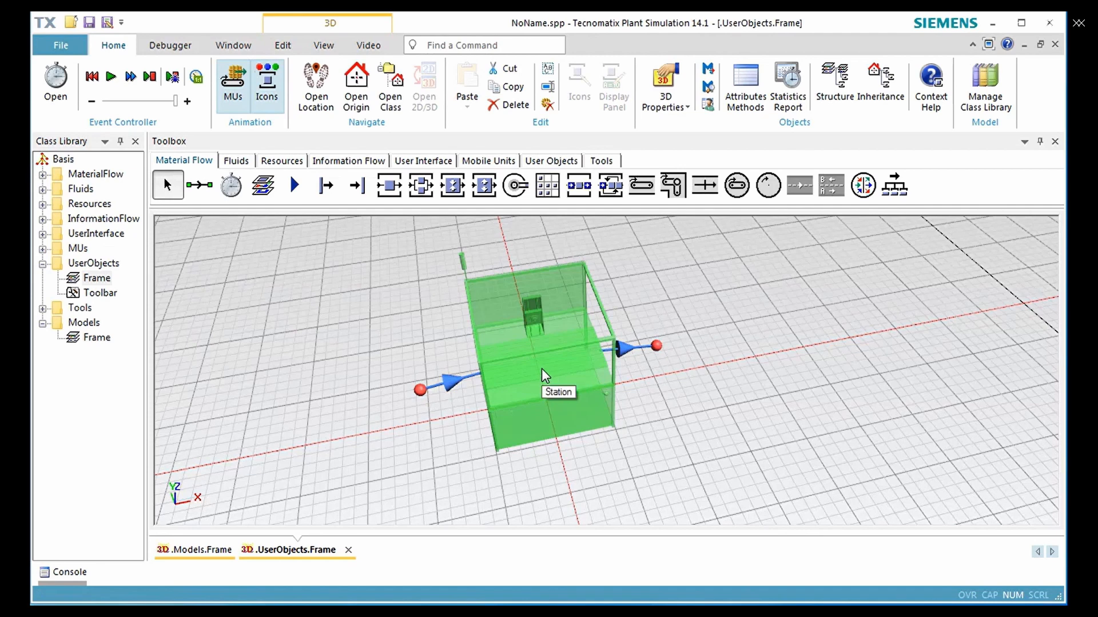
{"action": "right_click", "coordinate": [541, 368]}
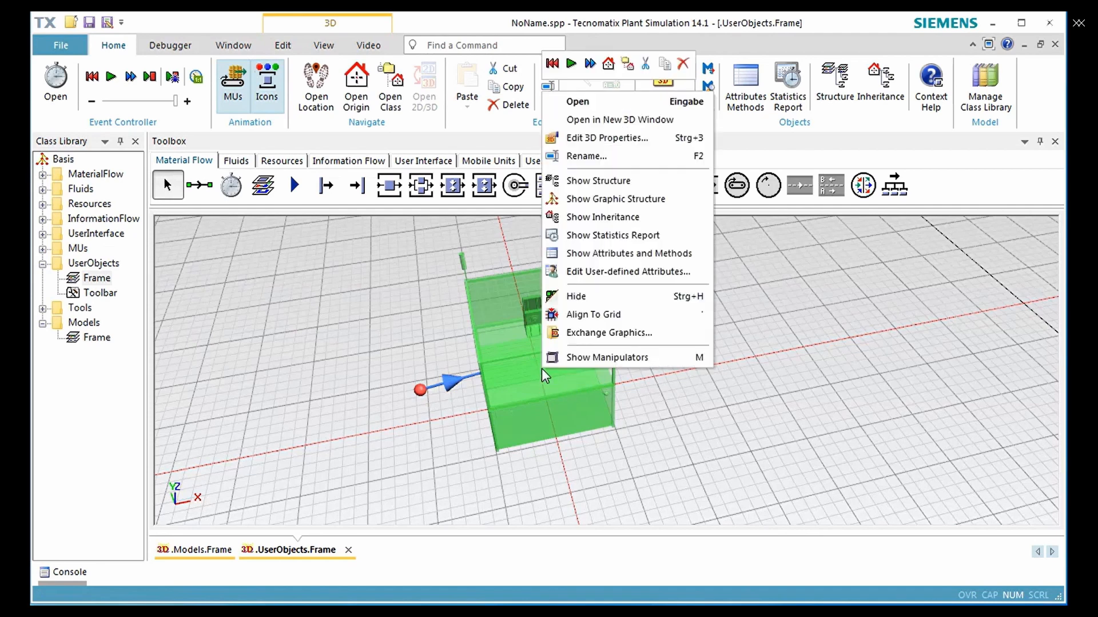
{"action": "left_click", "coordinate": [656, 119]}
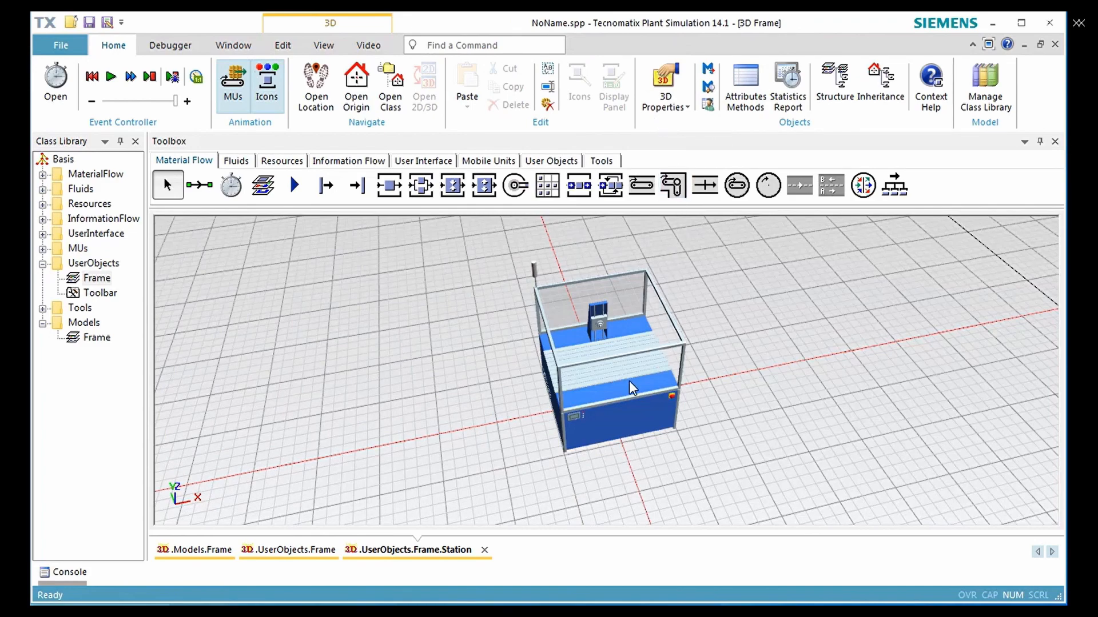
Start making the Station's default.tool graphic an animatable object and name it ToolHolder
{"action": "scroll", "coordinate": [596, 321], "scroll_direction": "up", "scroll_amount": 5}
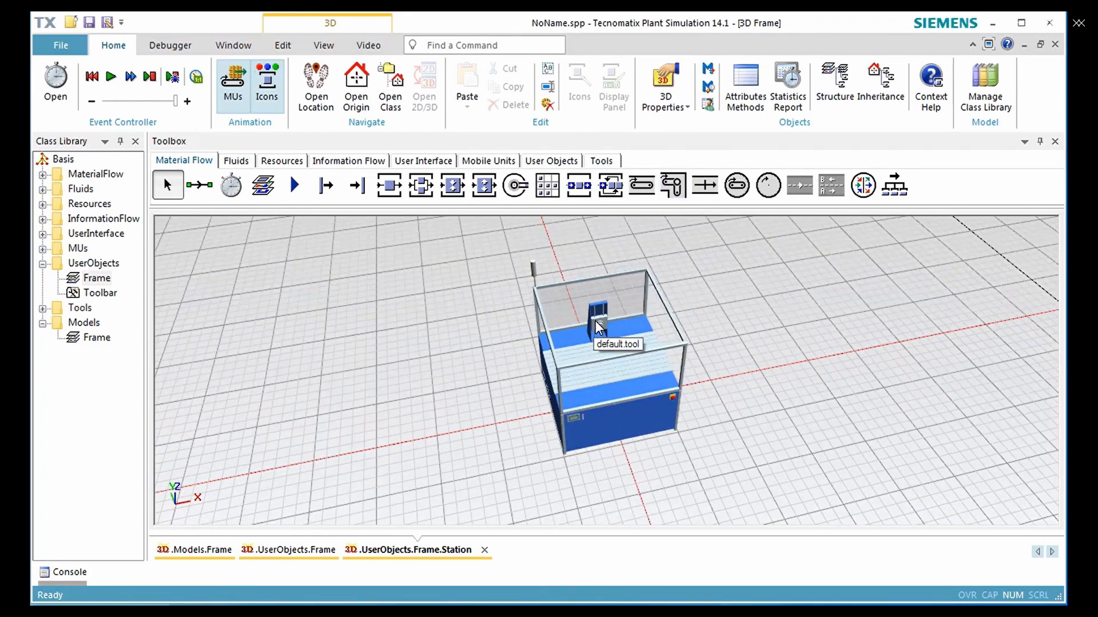
{"action": "scroll", "coordinate": [595, 321], "scroll_direction": "up", "scroll_amount": 3}
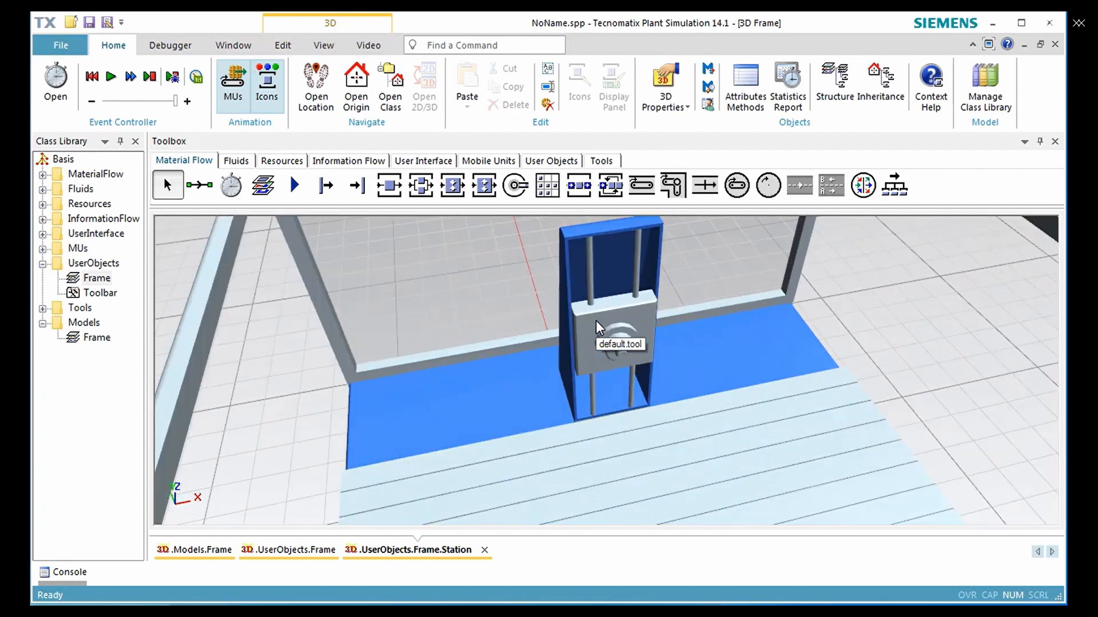
{"action": "left_click", "coordinate": [626, 296]}
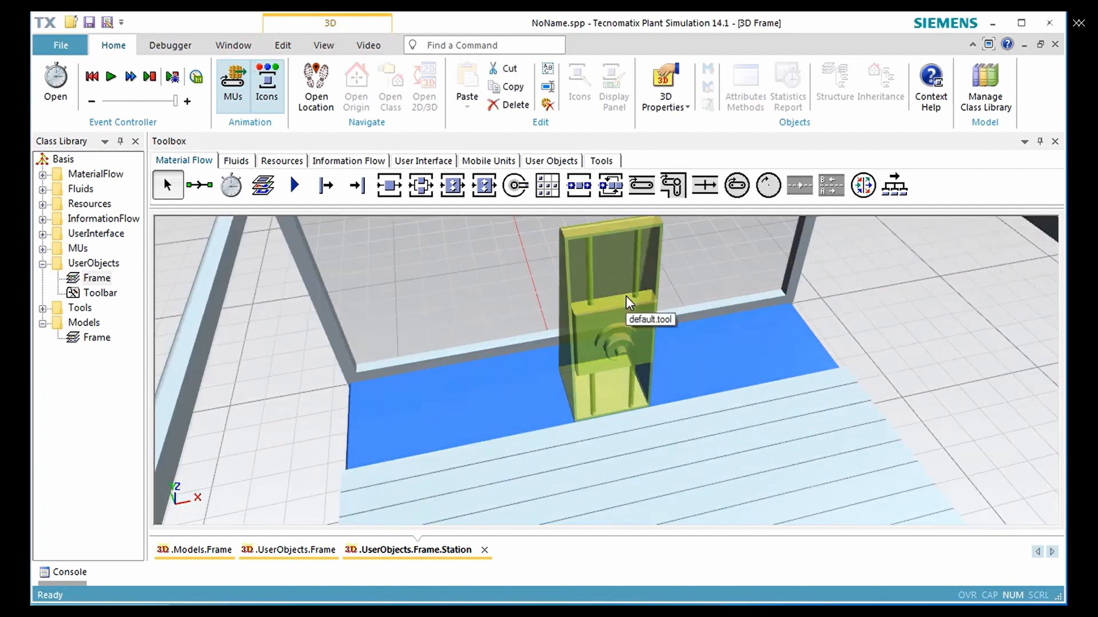
{"action": "right_click", "coordinate": [626, 296]}
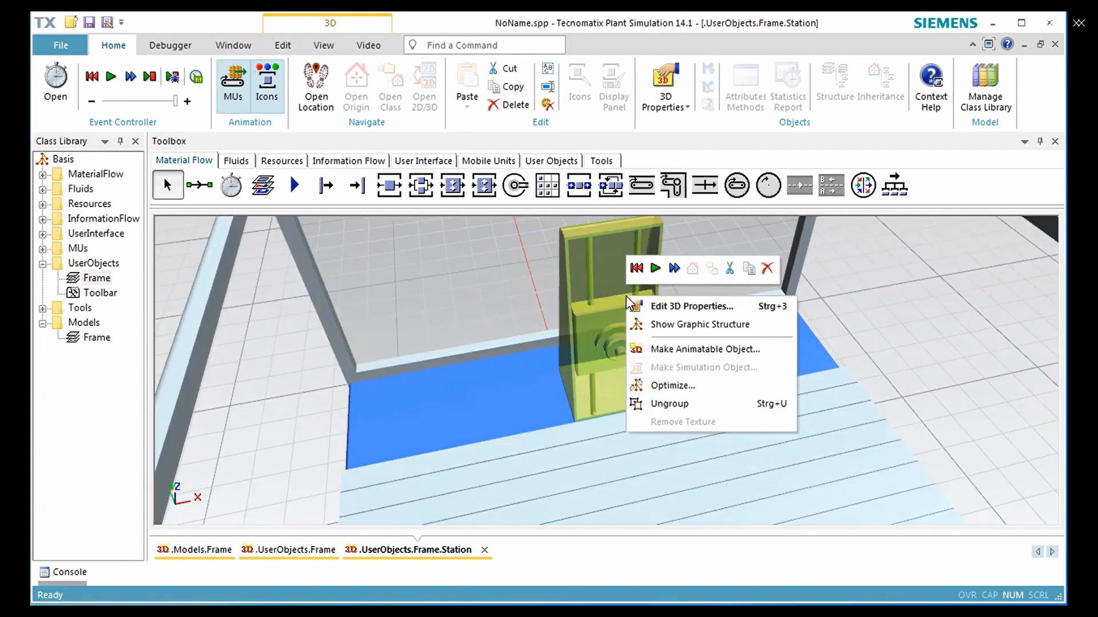
{"action": "left_click", "coordinate": [674, 348]}
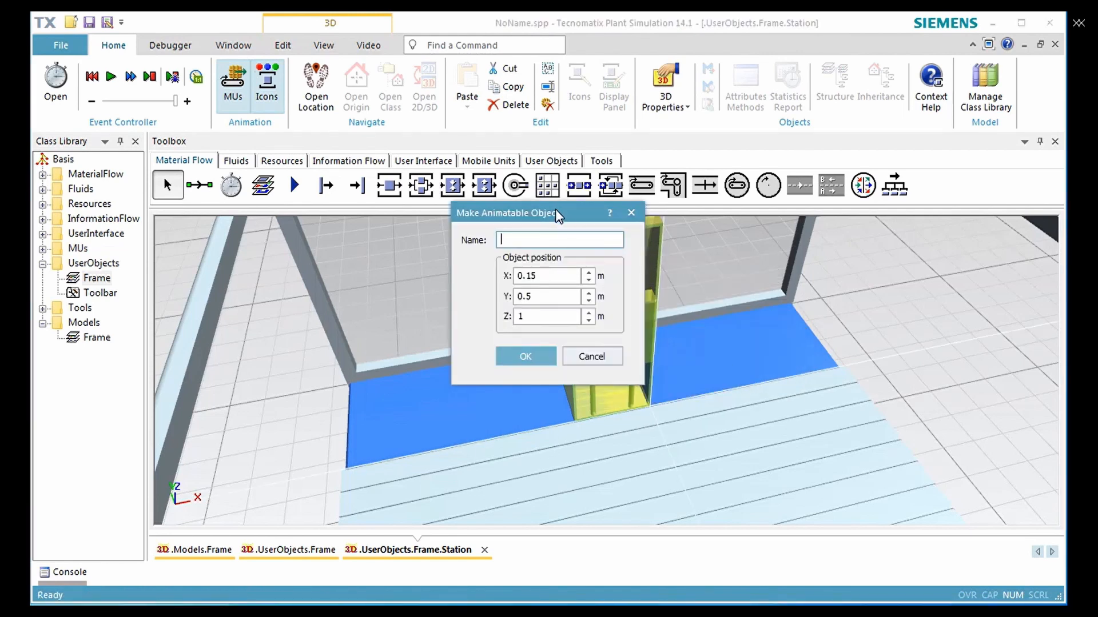
{"action": "left_click_drag", "start_coordinate": [555, 210], "coordinate": [831, 230]}
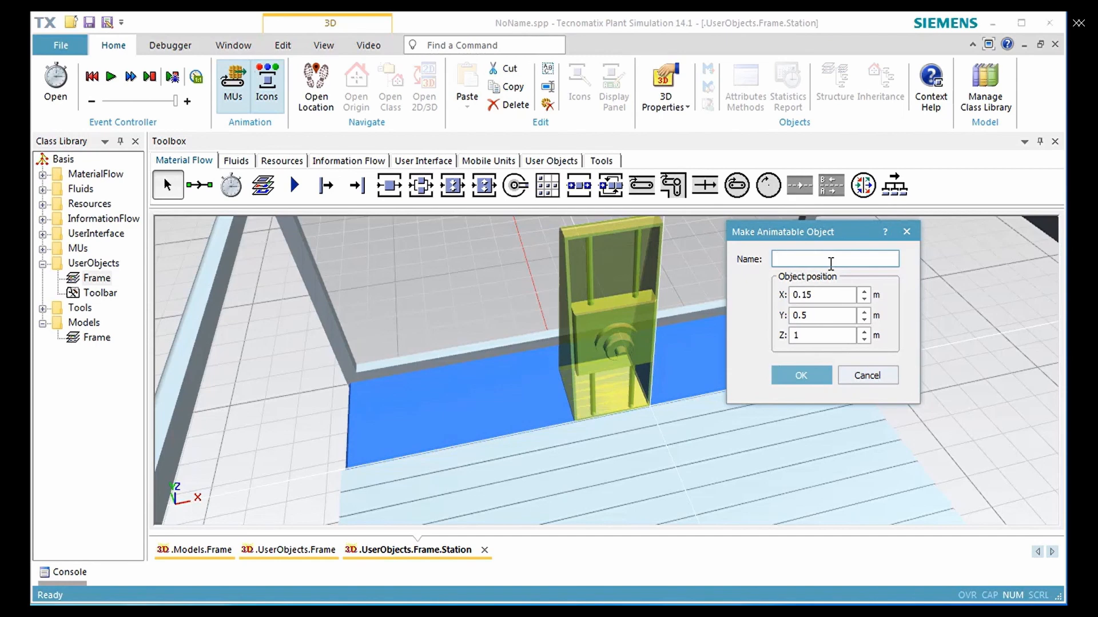
{"action": "type", "text": "ToolHolder"}
Set the ToolHolder's object position to X 0 m and Y 0.6 m and create the animatable object
{"action": "left_click", "coordinate": [836, 294]}
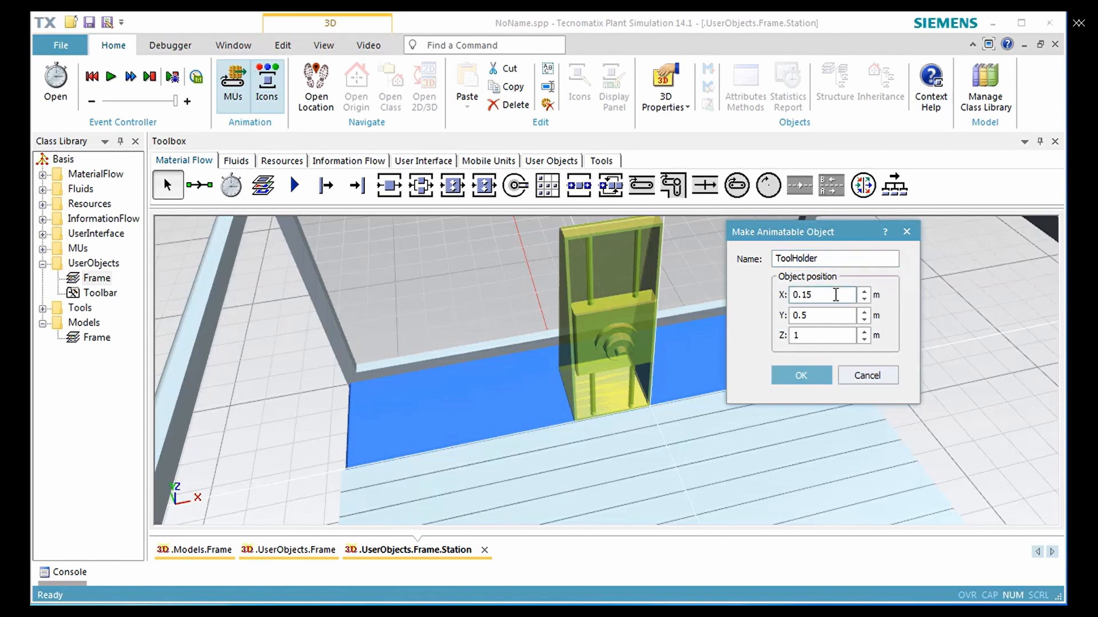
{"action": "key", "text": "BackSpace"}
{"action": "key", "text": "BackSpace"}
{"action": "key", "text": "BackSpace"}
{"action": "key", "text": "BackSpace"}
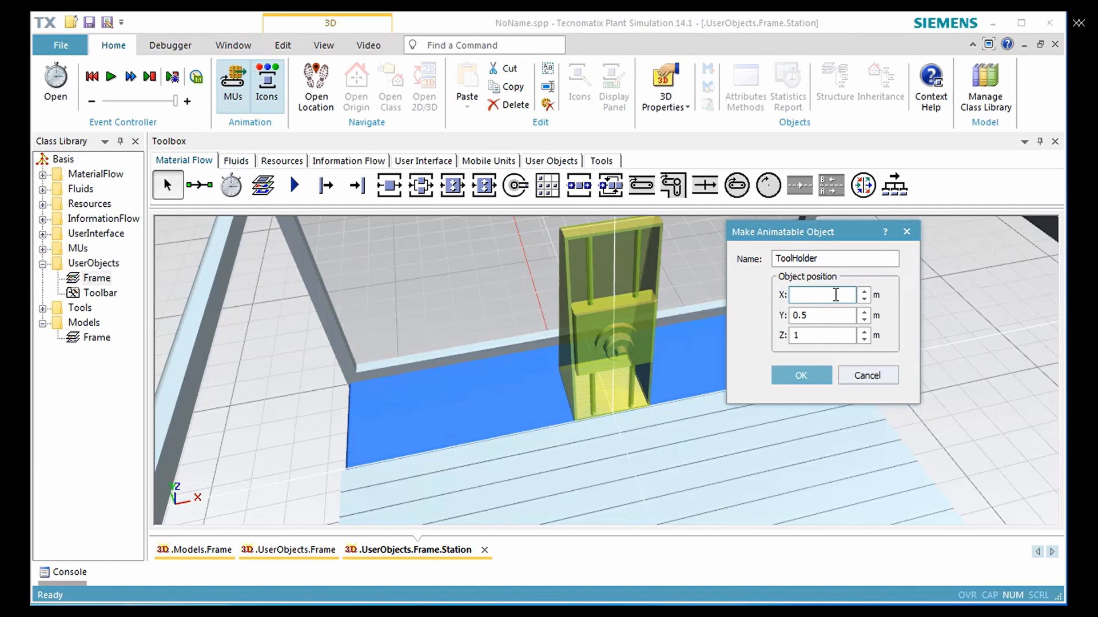
{"action": "type", "text": "0"}
{"action": "left_click", "coordinate": [836, 315]}
{"action": "key", "text": "BackSpace"}
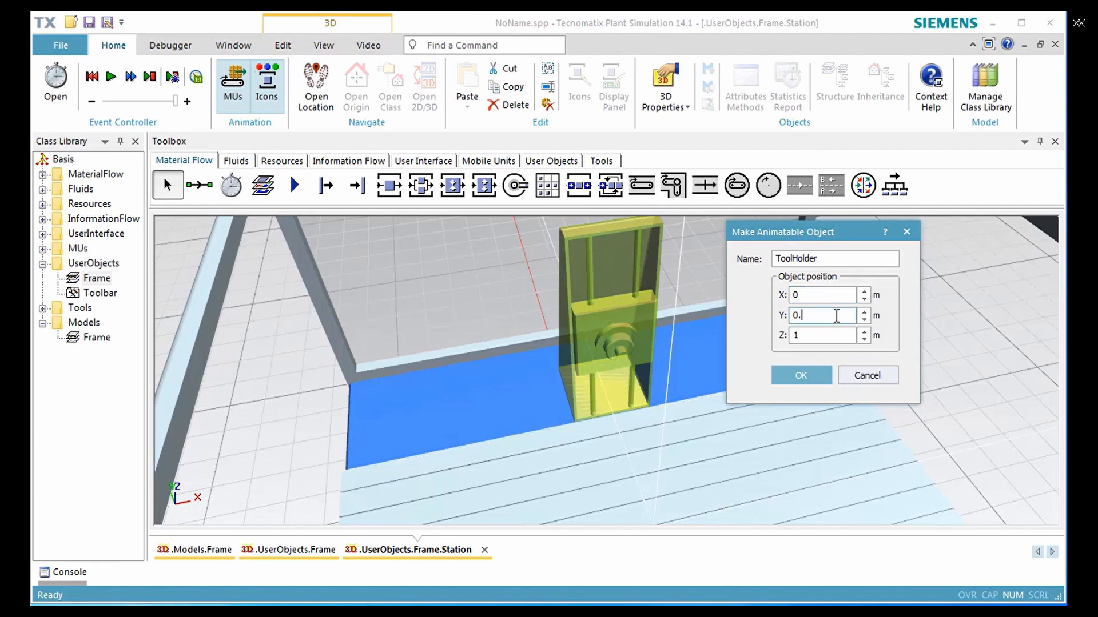
{"action": "type", "text": "6"}
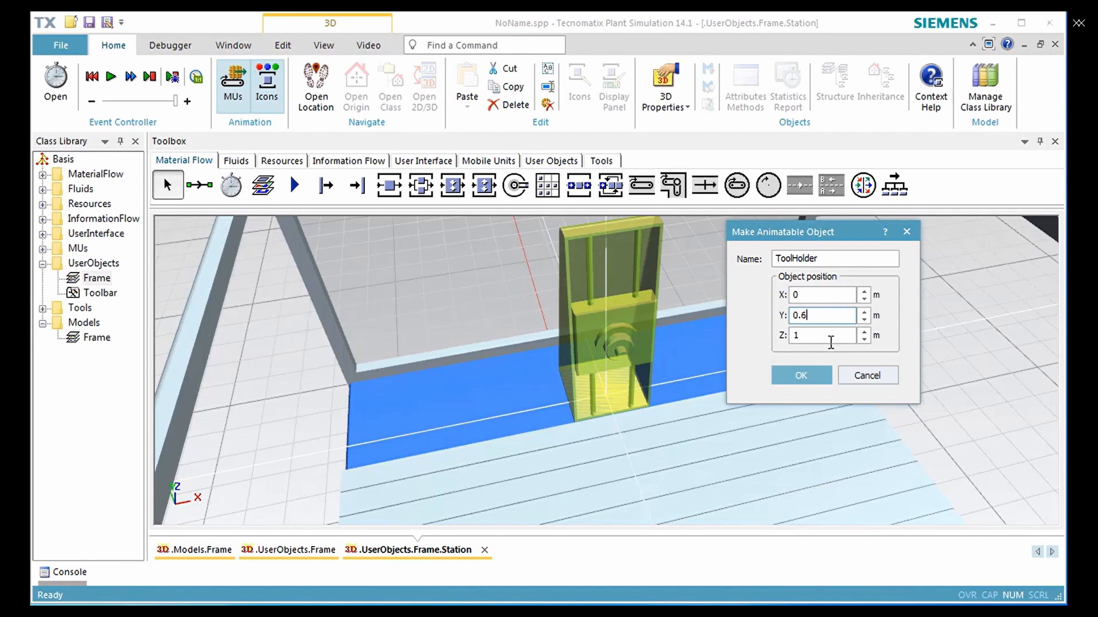
{"action": "left_click", "coordinate": [821, 371]}
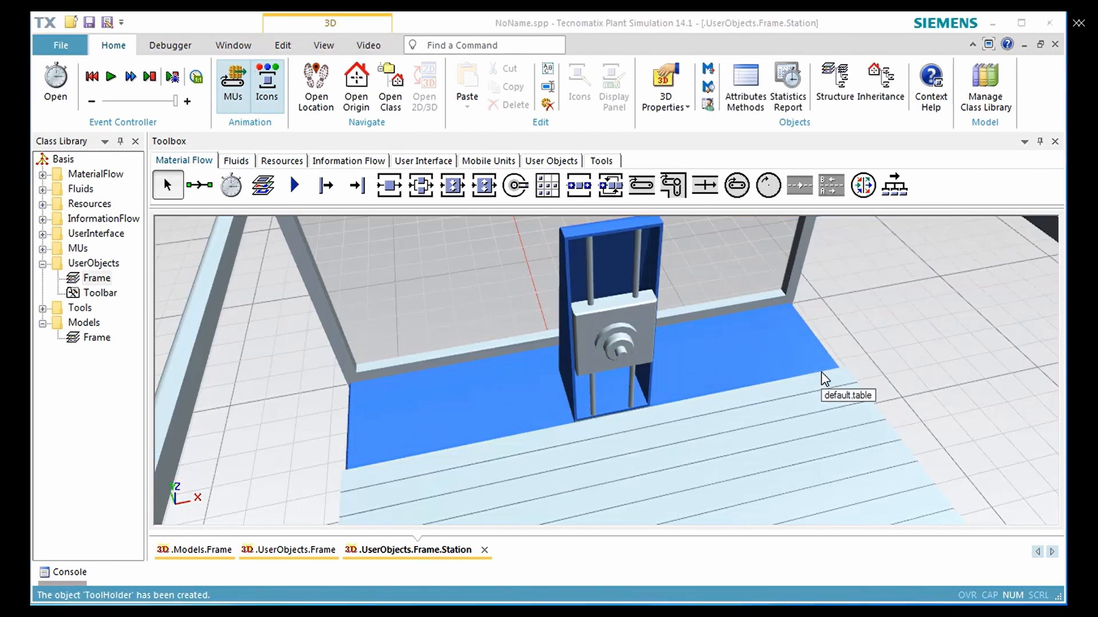
Move the ToolHolder to the left end of the blue table surface, at X about -0.84 m, and check its position in its 3D properties
{"action": "left_click", "coordinate": [619, 325]}
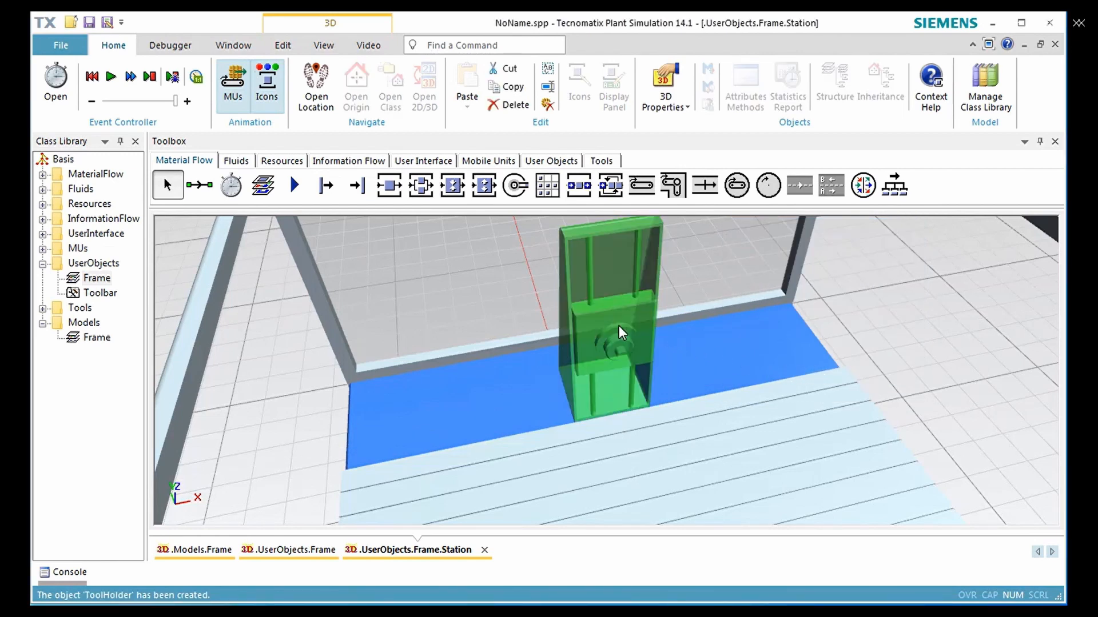
{"action": "left_click_drag", "start_coordinate": [600, 325], "coordinate": [292, 377]}
{"action": "left_click", "coordinate": [300, 47]}
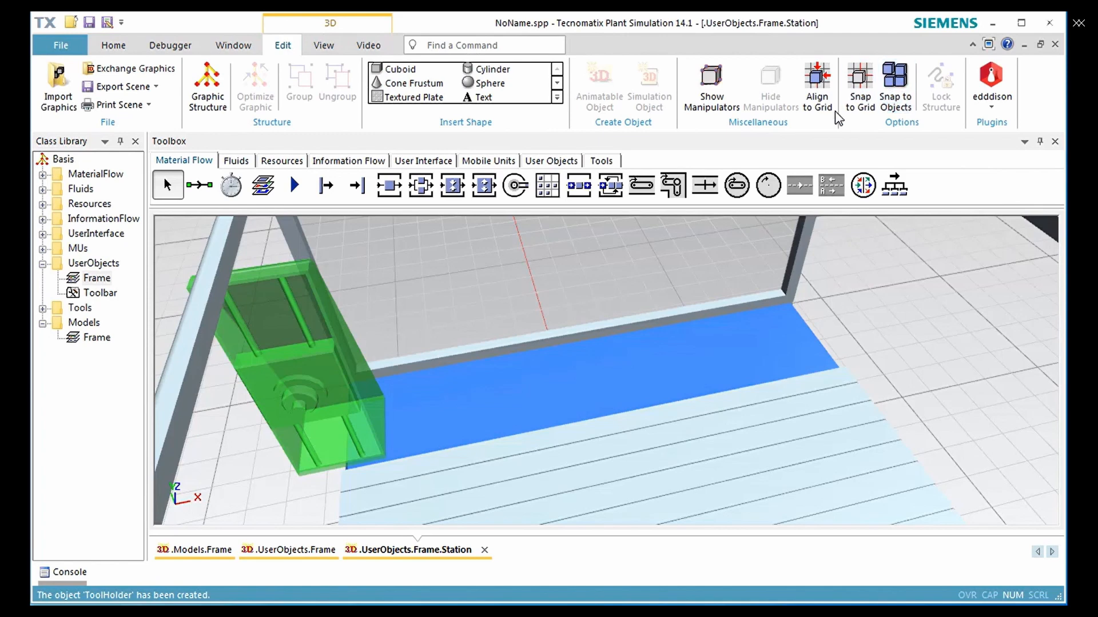
{"action": "left_click_drag", "start_coordinate": [298, 366], "coordinate": [360, 358]}
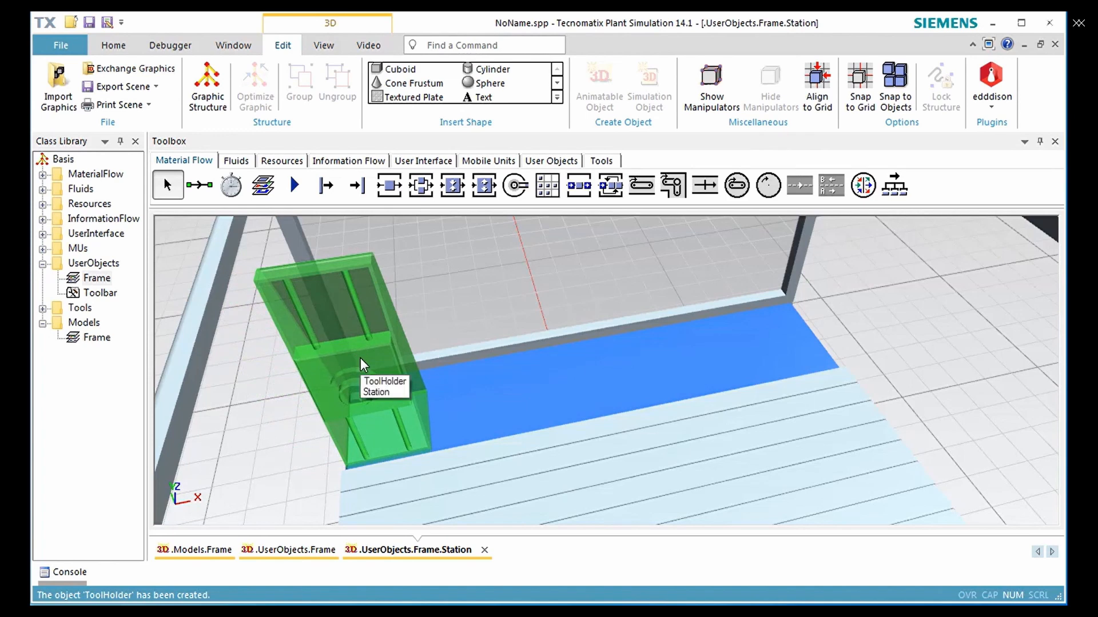
{"action": "double_click", "coordinate": [360, 357]}
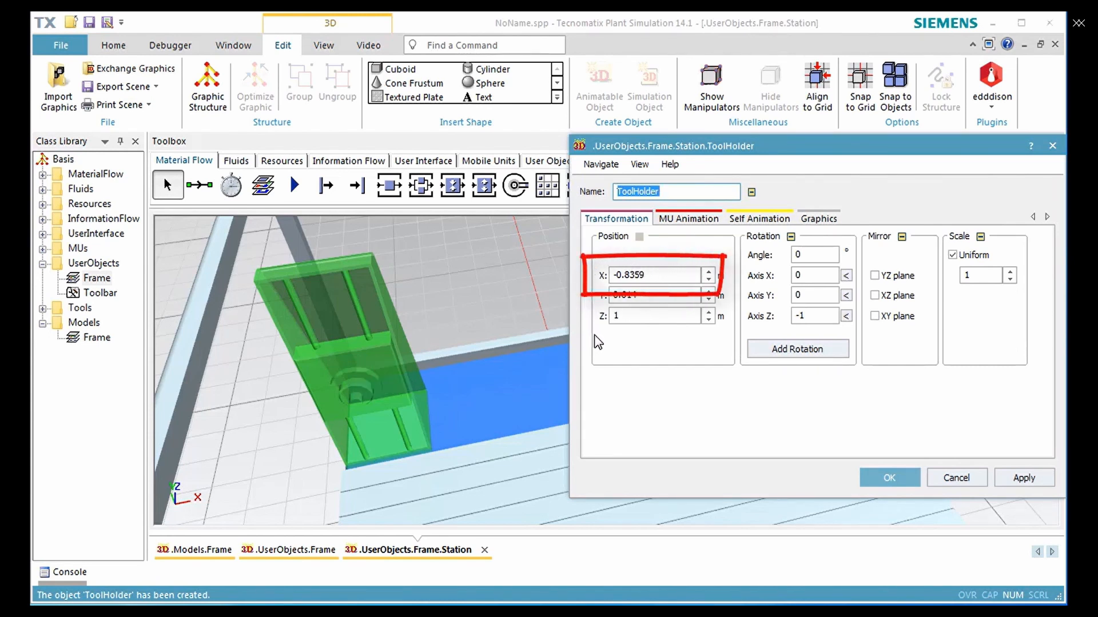
{"action": "left_click", "coordinate": [878, 479]}
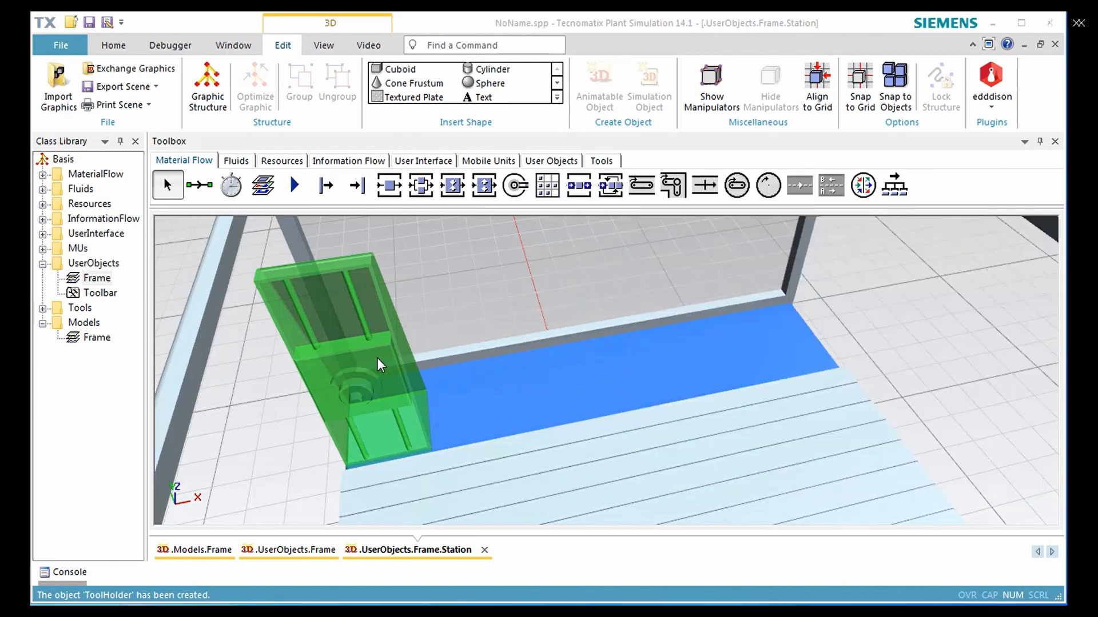
Move the ToolHolder to the right end of the blue table surface, at X about 0.81 m, and check its position in its 3D properties
{"action": "left_click_drag", "start_coordinate": [377, 358], "coordinate": [865, 274]}
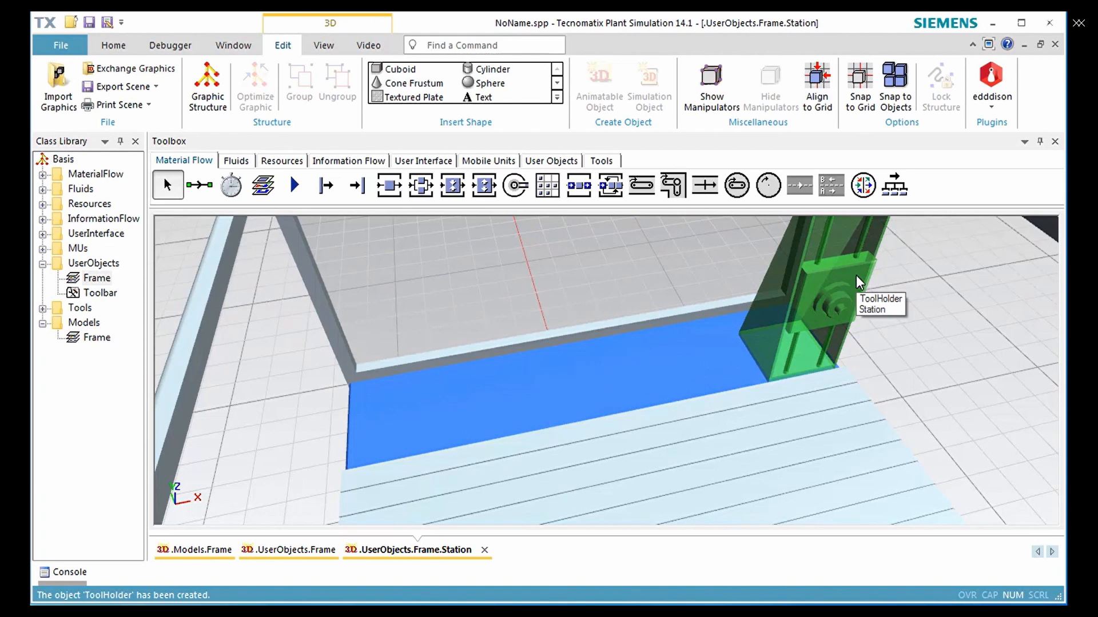
{"action": "double_click", "coordinate": [856, 275]}
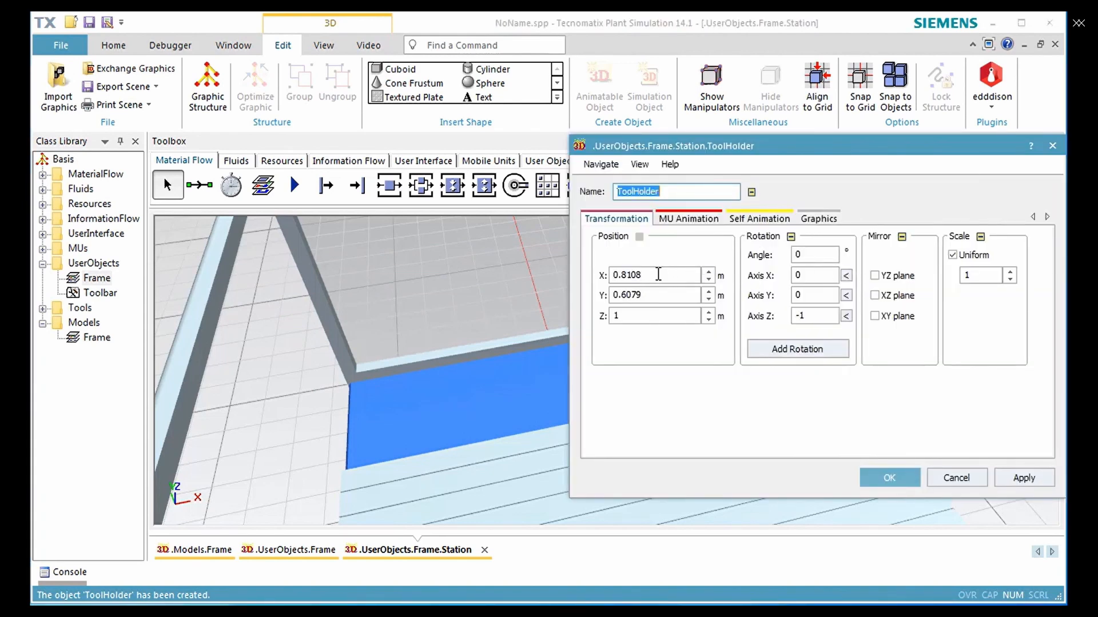
{"action": "left_click_drag", "start_coordinate": [650, 275], "coordinate": [603, 273]}
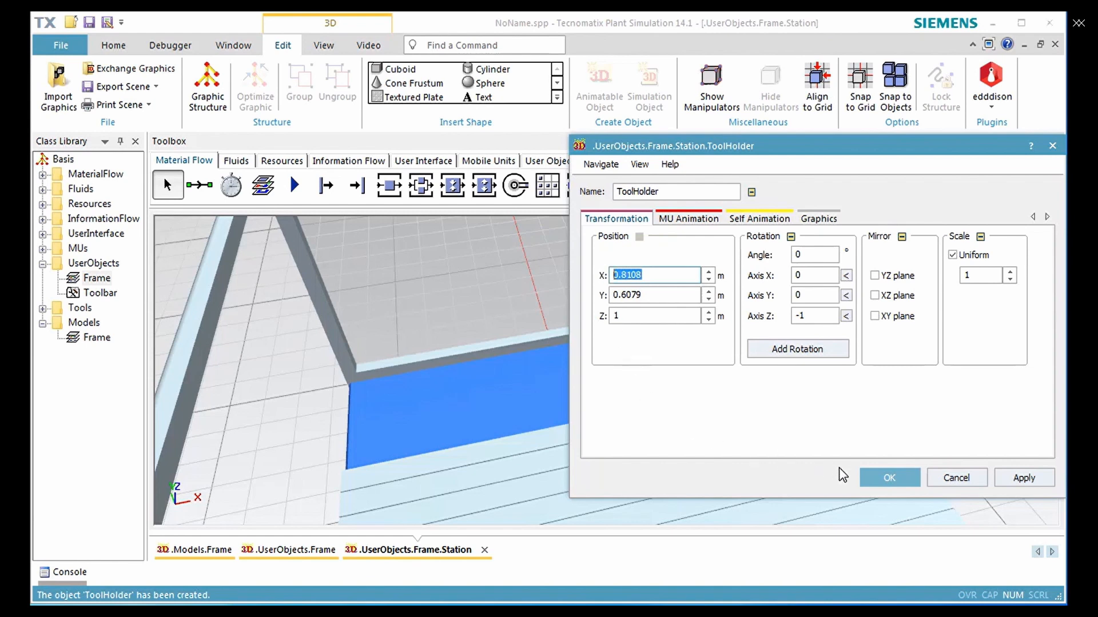
{"action": "left_click", "coordinate": [881, 478]}
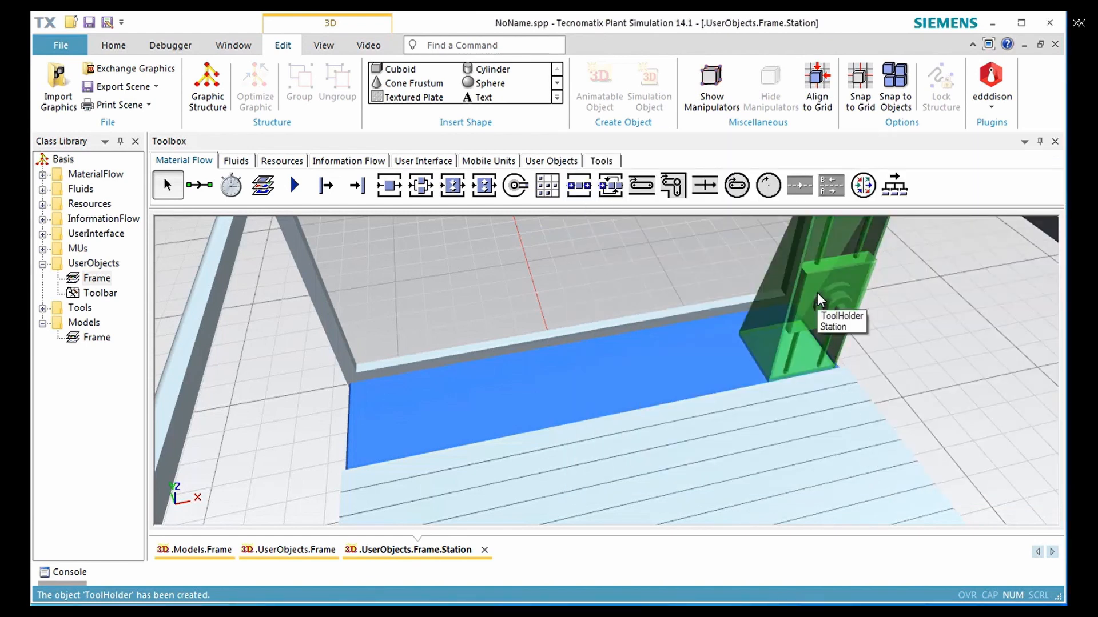
Move the ToolHolder back to the middle of the blue surface, at X about -0.05 m and Y about 0.63 m, and open its 3D properties
{"action": "left_click_drag", "start_coordinate": [817, 298], "coordinate": [574, 330]}
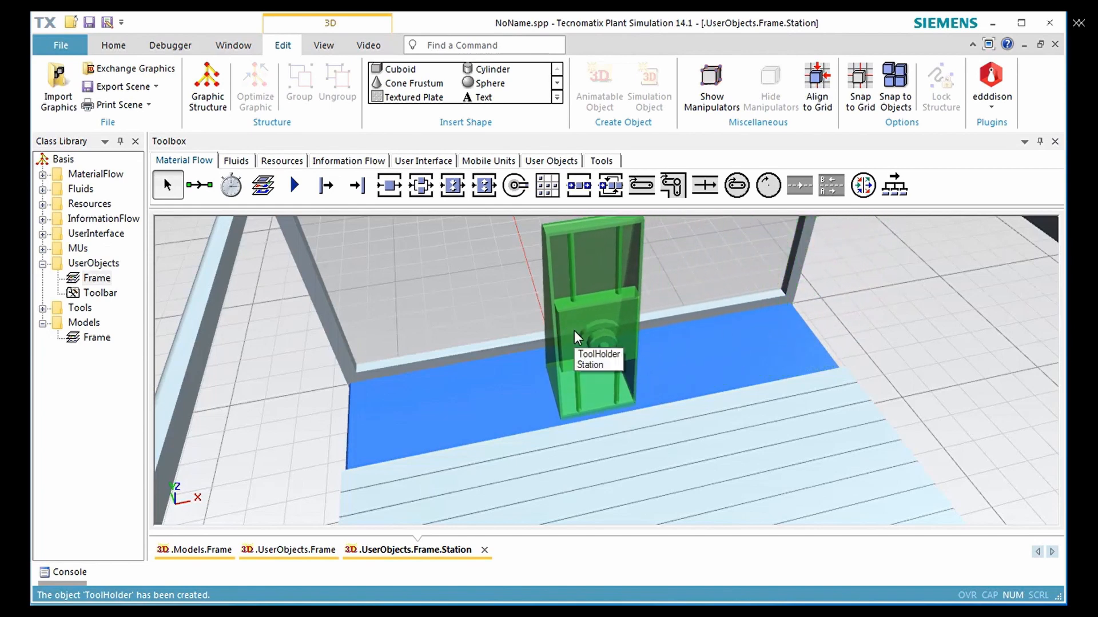
{"action": "right_click", "coordinate": [609, 323]}
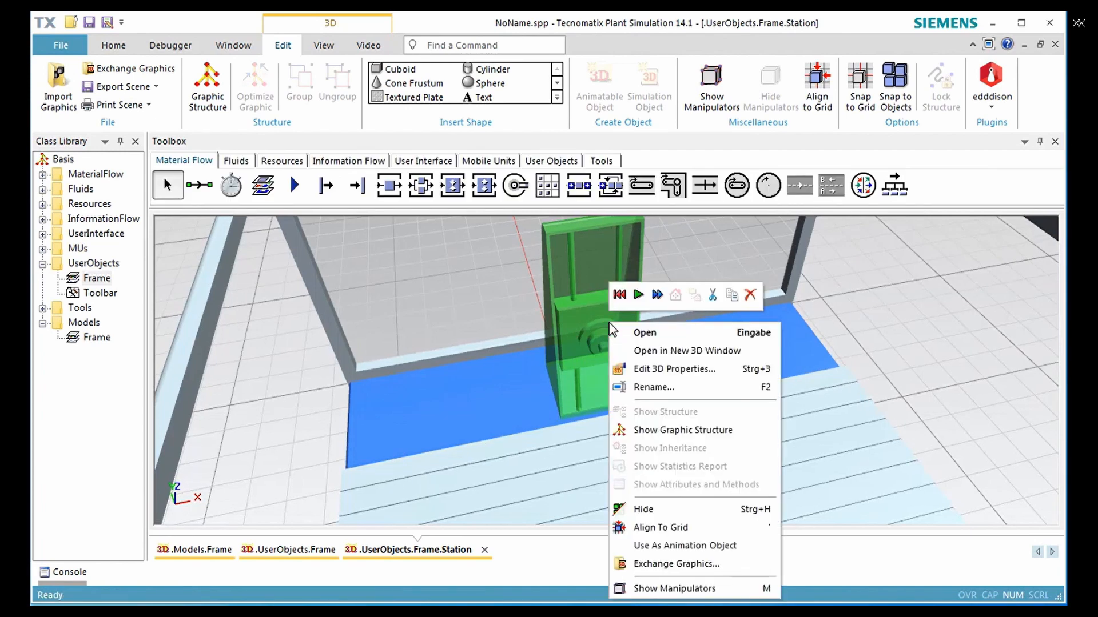
{"action": "left_click", "coordinate": [640, 369]}
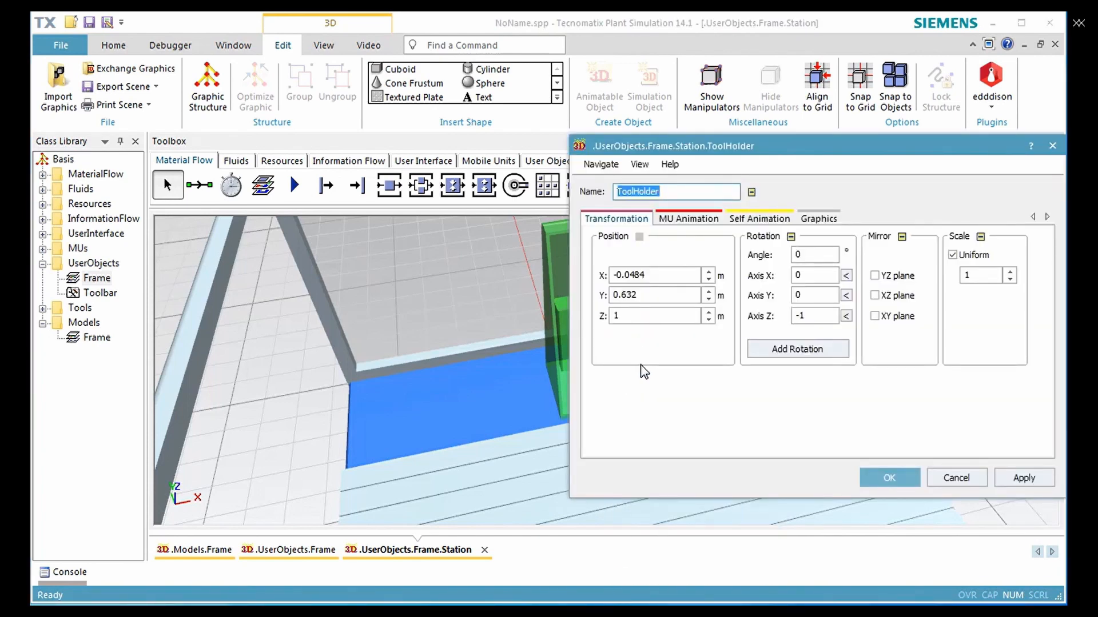
Add a self-animation path of type Lines named Left to the ToolHolder
{"action": "left_click", "coordinate": [760, 218]}
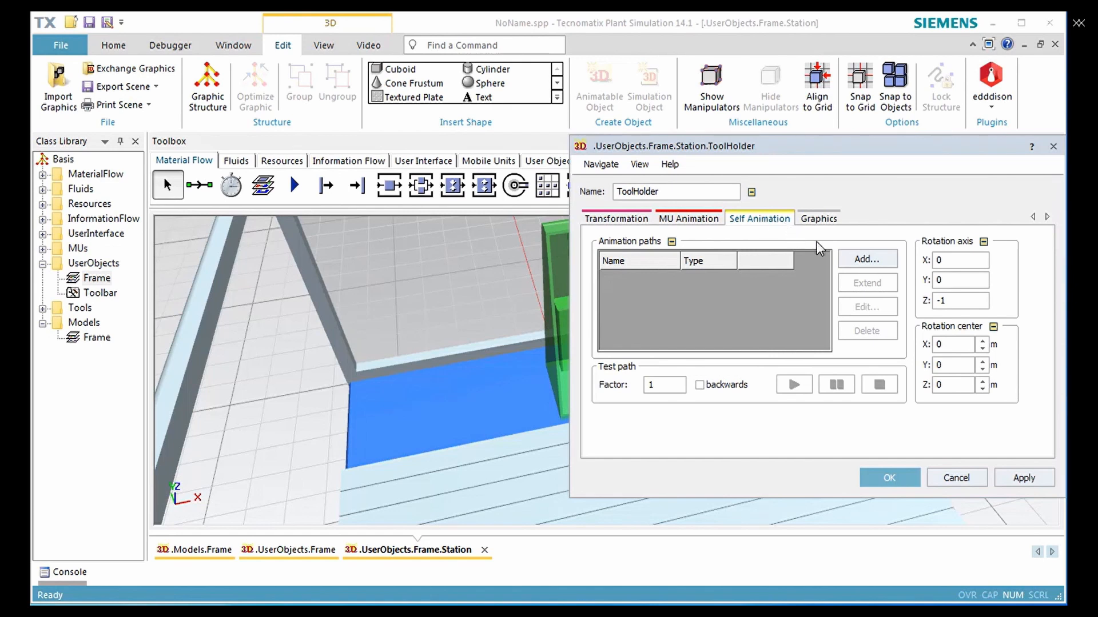
{"action": "left_click", "coordinate": [853, 261]}
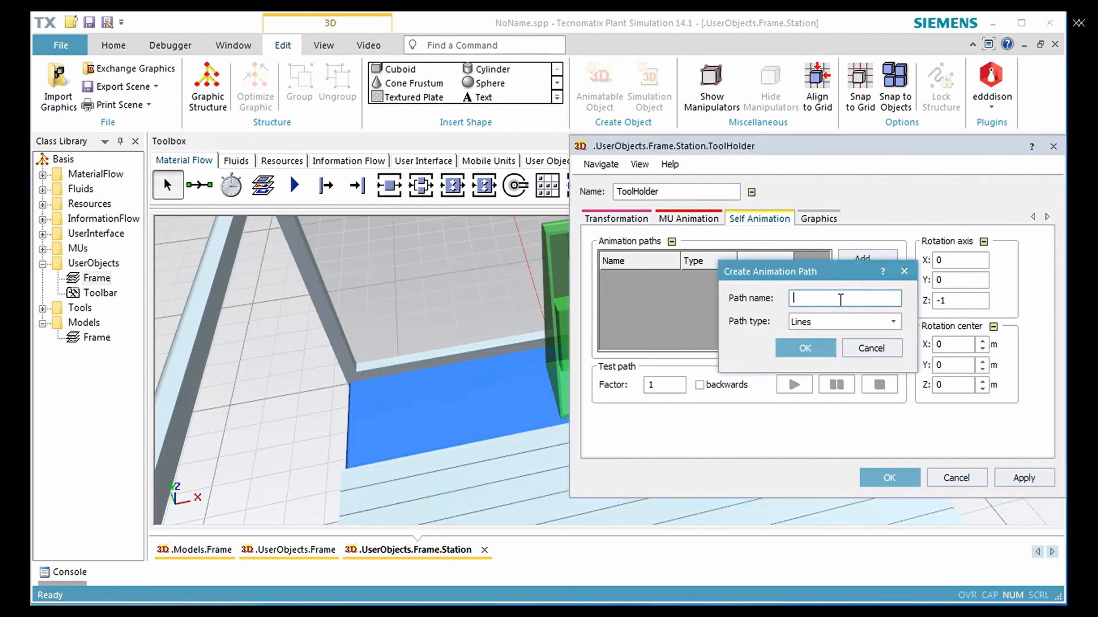
{"action": "type", "text": "Left"}
{"action": "left_click", "coordinate": [819, 348]}
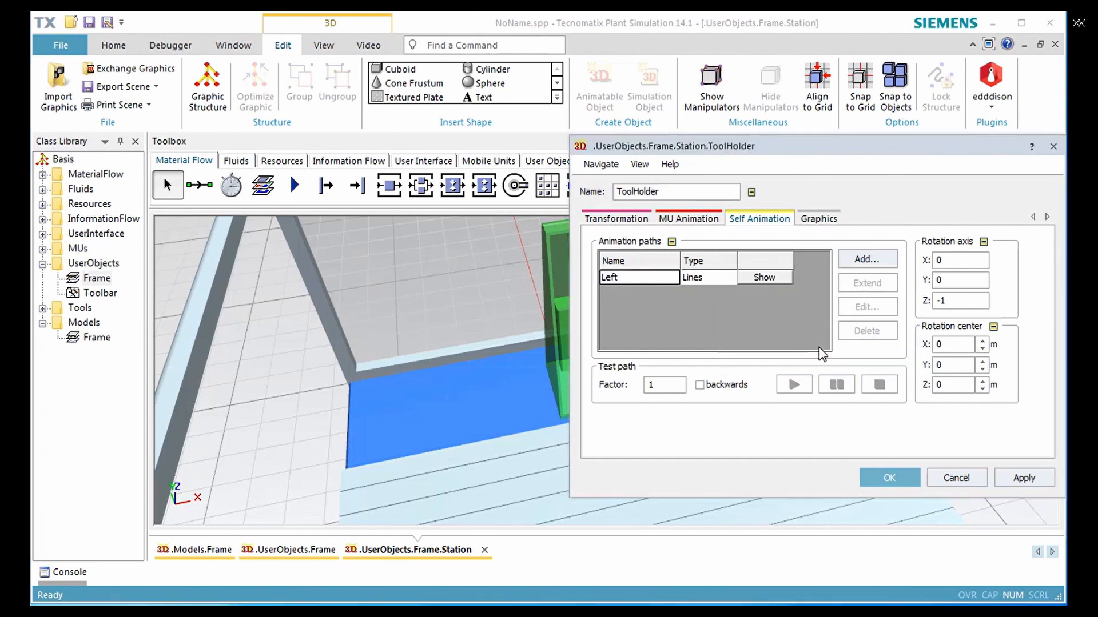
Add a second anchor point to the Left path and set its X position to -0.8 m
{"action": "left_click", "coordinate": [653, 273]}
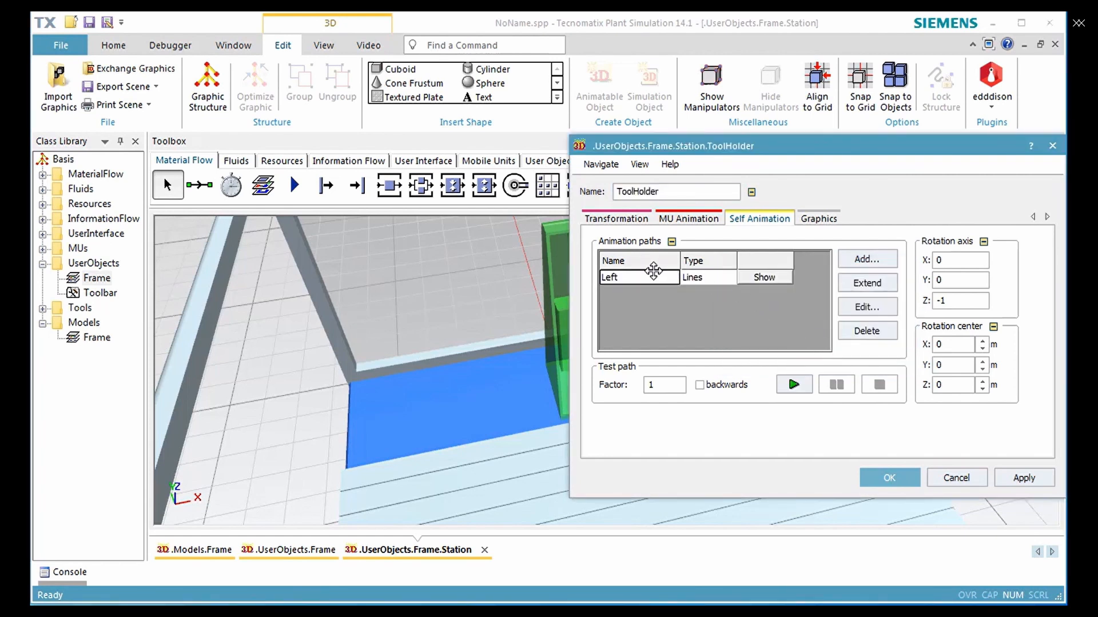
{"action": "left_click", "coordinate": [856, 310]}
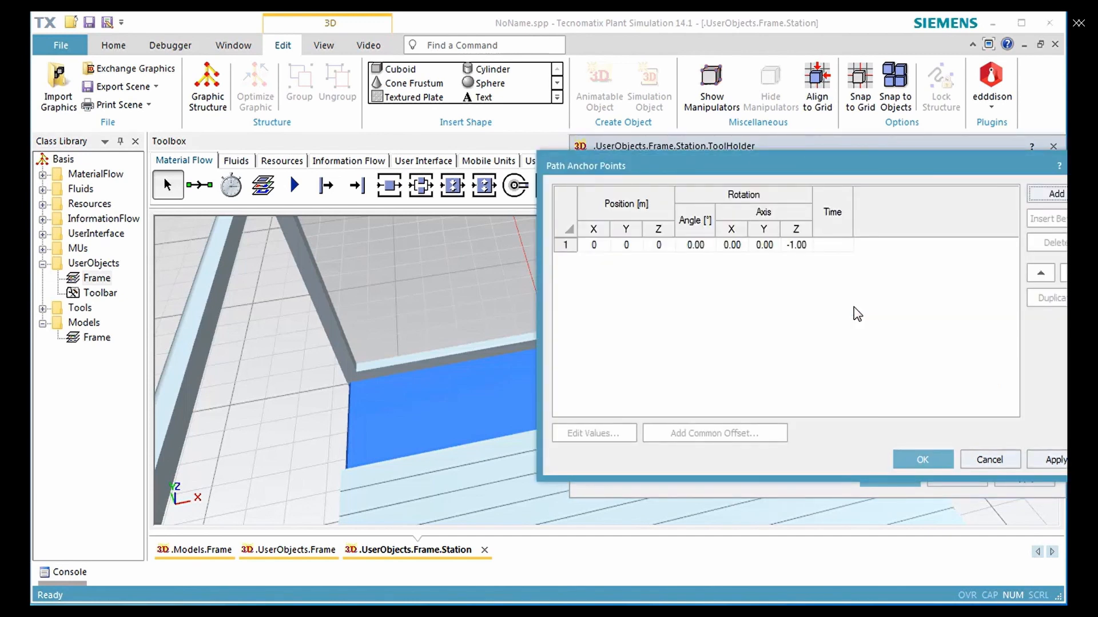
{"action": "left_click", "coordinate": [1034, 196]}
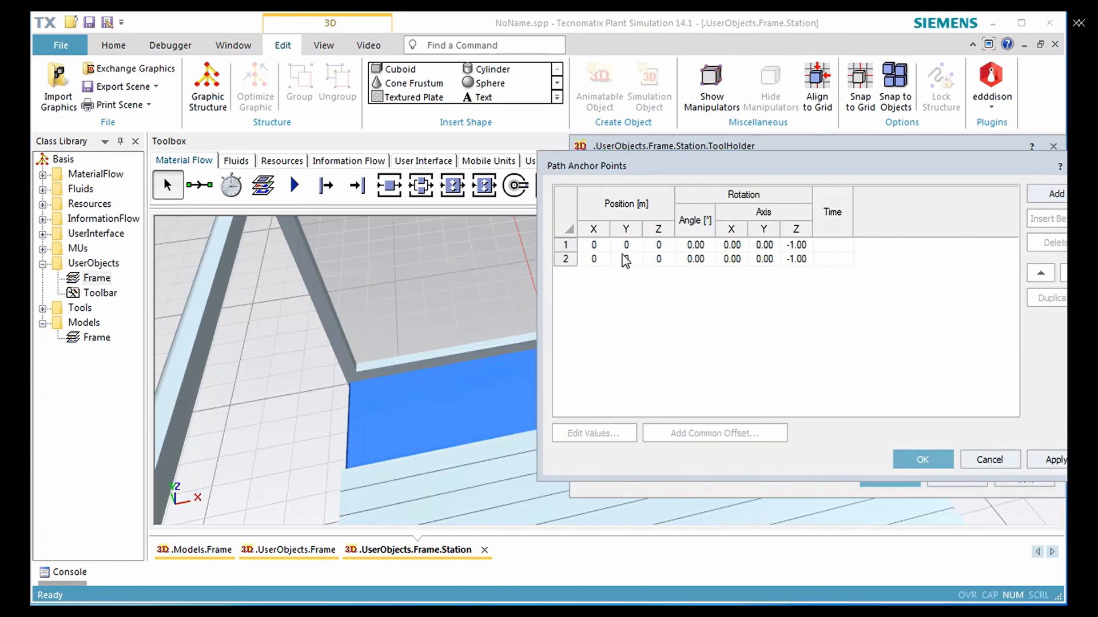
{"action": "left_click", "coordinate": [565, 260]}
{"action": "left_click", "coordinate": [595, 433]}
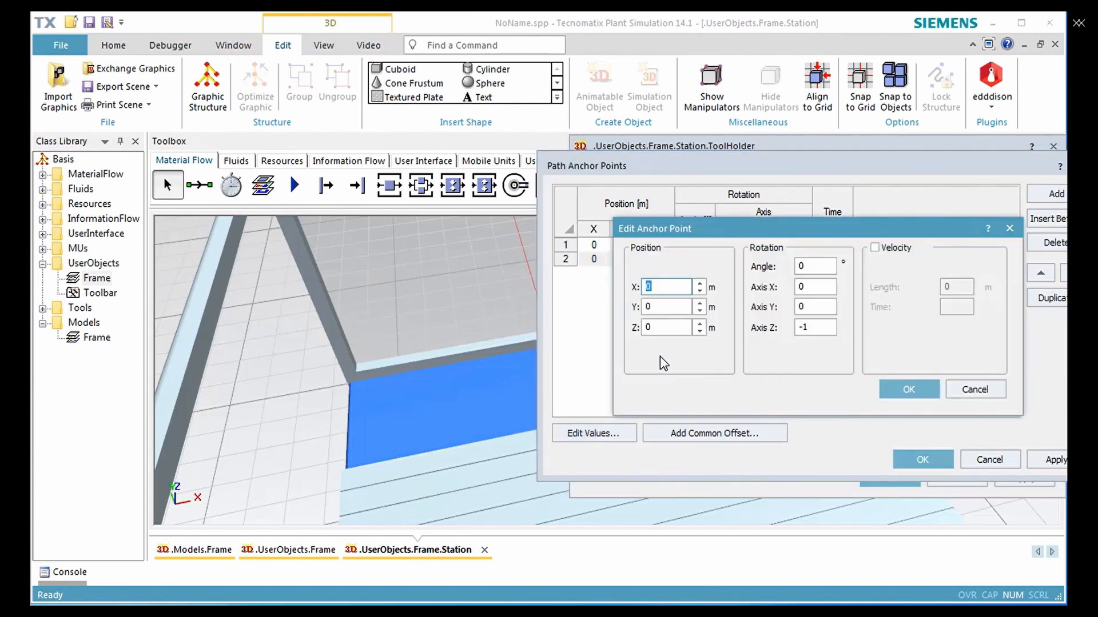
{"action": "type", "text": "-0.8"}
Enable Velocity with a time of 1 for the Left path's second anchor point and test-play the path
{"action": "left_click", "coordinate": [875, 248]}
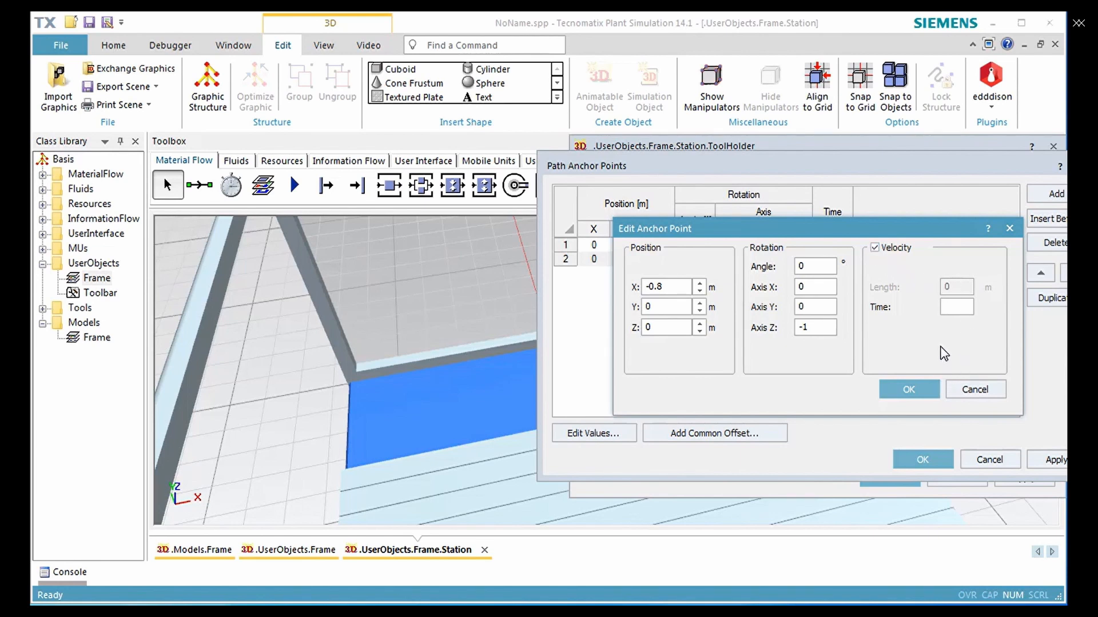
{"action": "left_click", "coordinate": [955, 306]}
{"action": "type", "text": "1"}
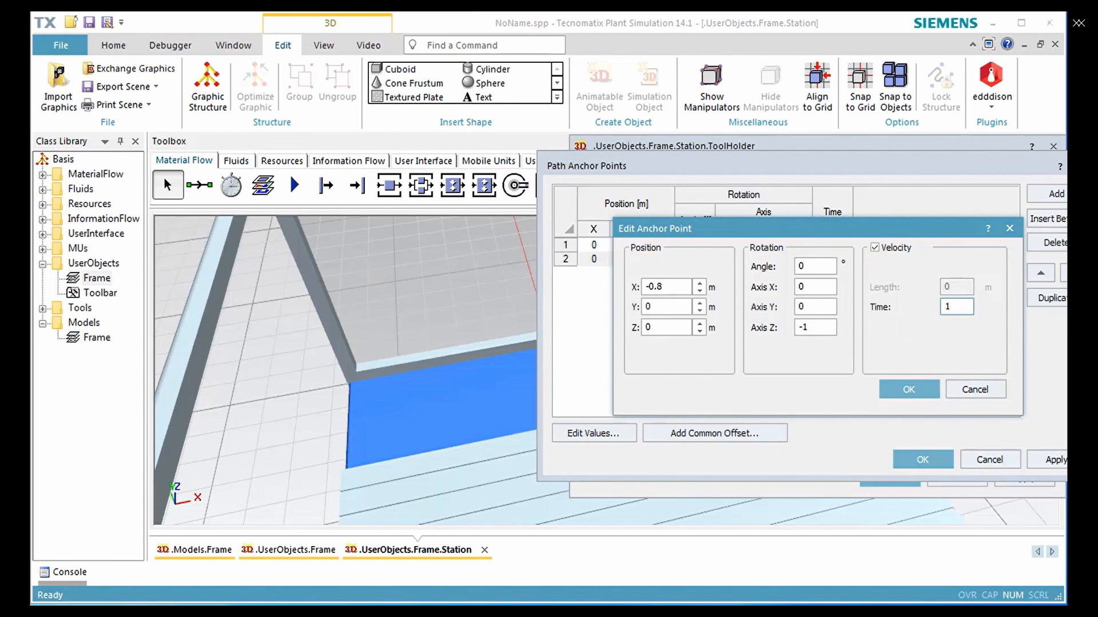
{"action": "left_click", "coordinate": [910, 389]}
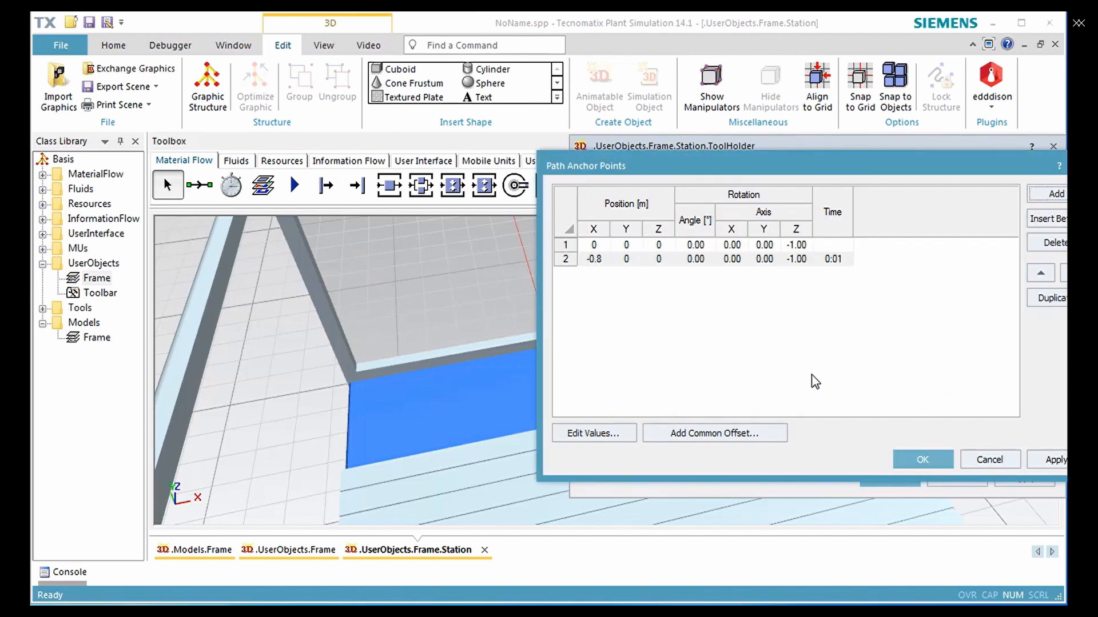
{"action": "left_click", "coordinate": [904, 457]}
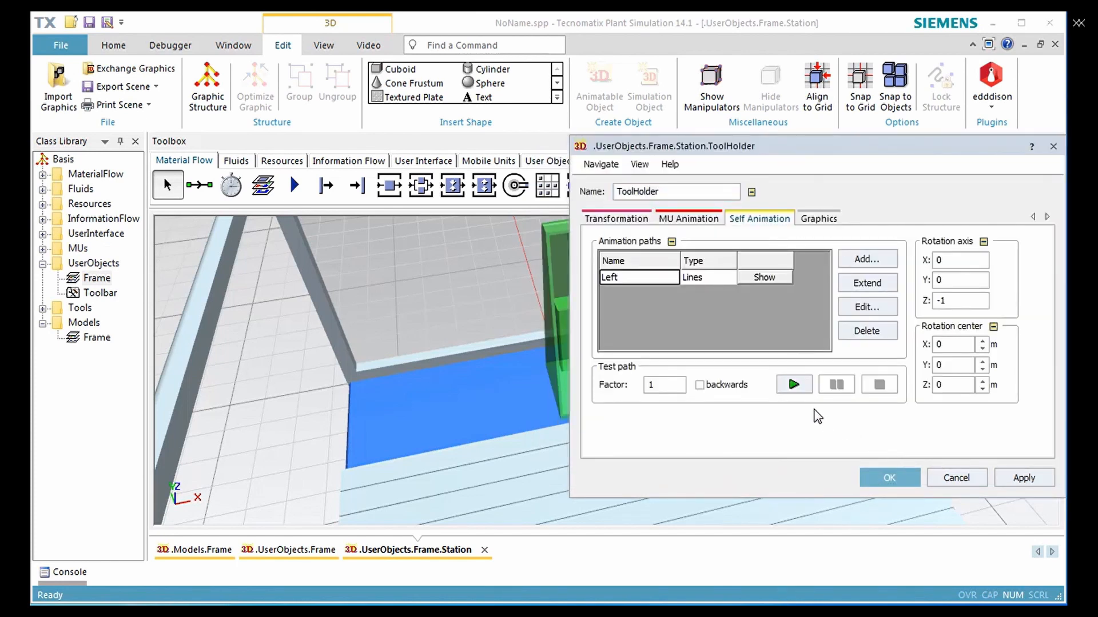
{"action": "left_click", "coordinate": [790, 387]}
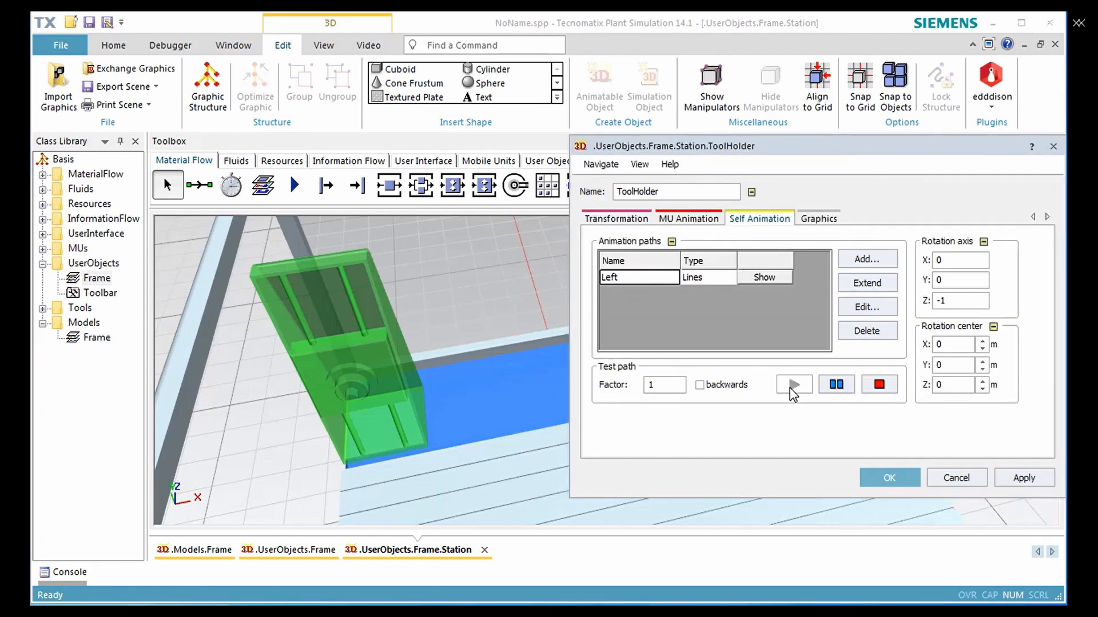
Add another self-animation path of type Lines named Right to the ToolHolder
{"action": "left_click", "coordinate": [852, 261]}
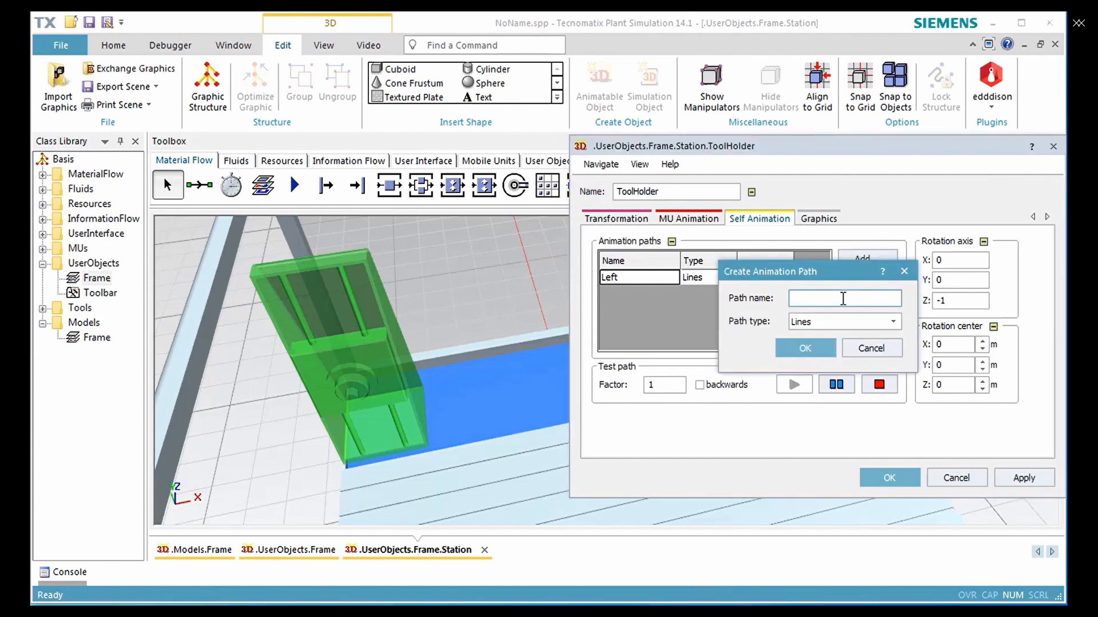
{"action": "type", "text": "Right"}
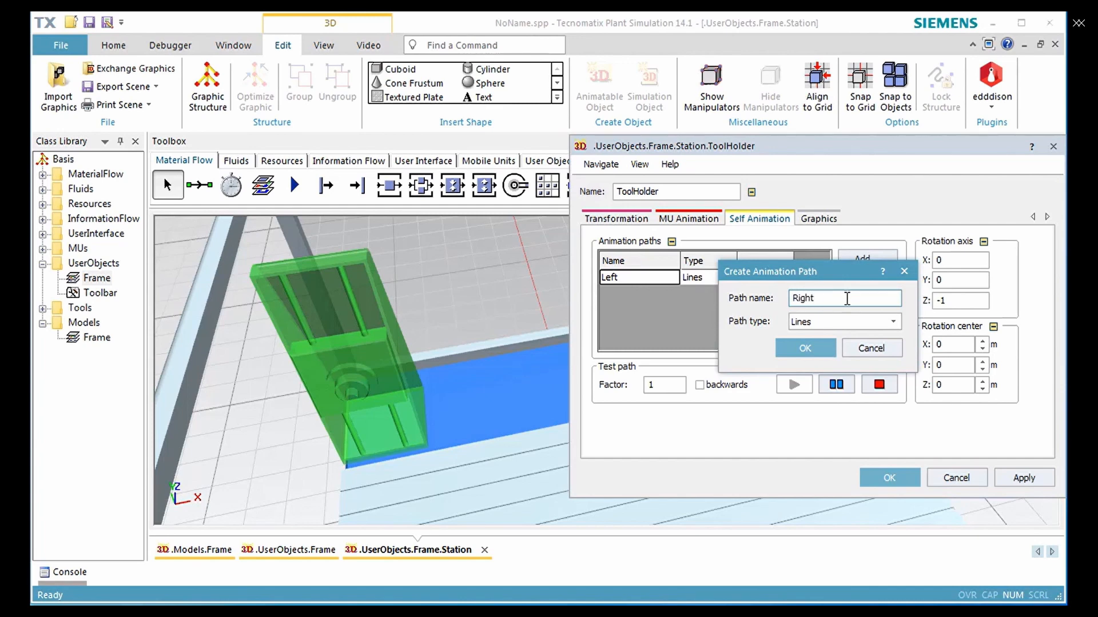
{"action": "left_click", "coordinate": [829, 351]}
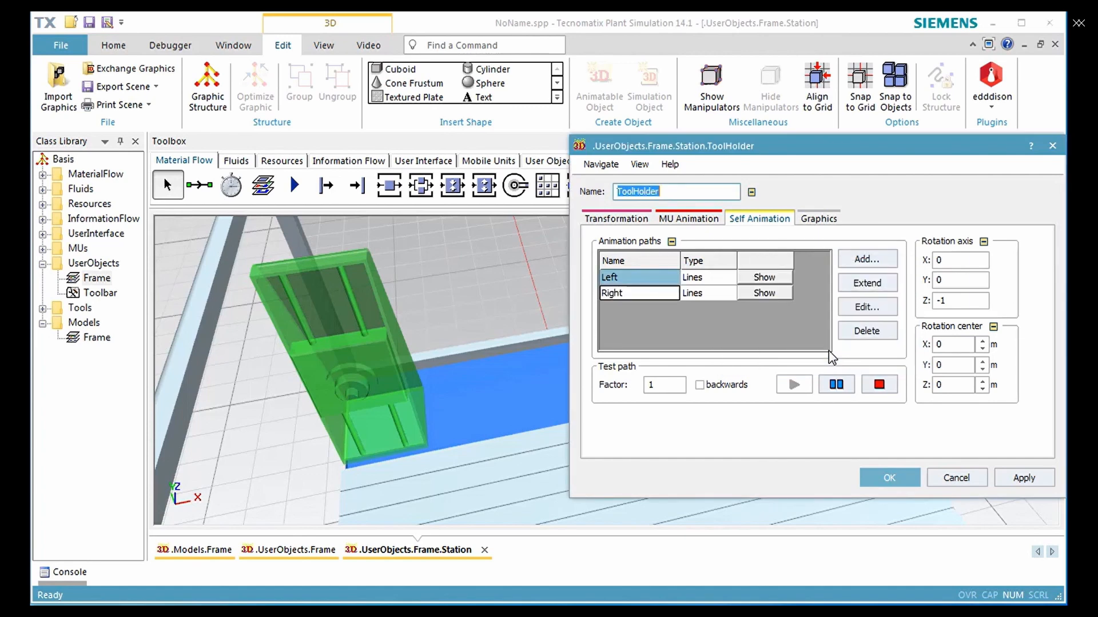
Set the Right path's first anchor point to X -0.8 m and enable its Velocity with a time of 20
{"action": "left_click", "coordinate": [650, 294]}
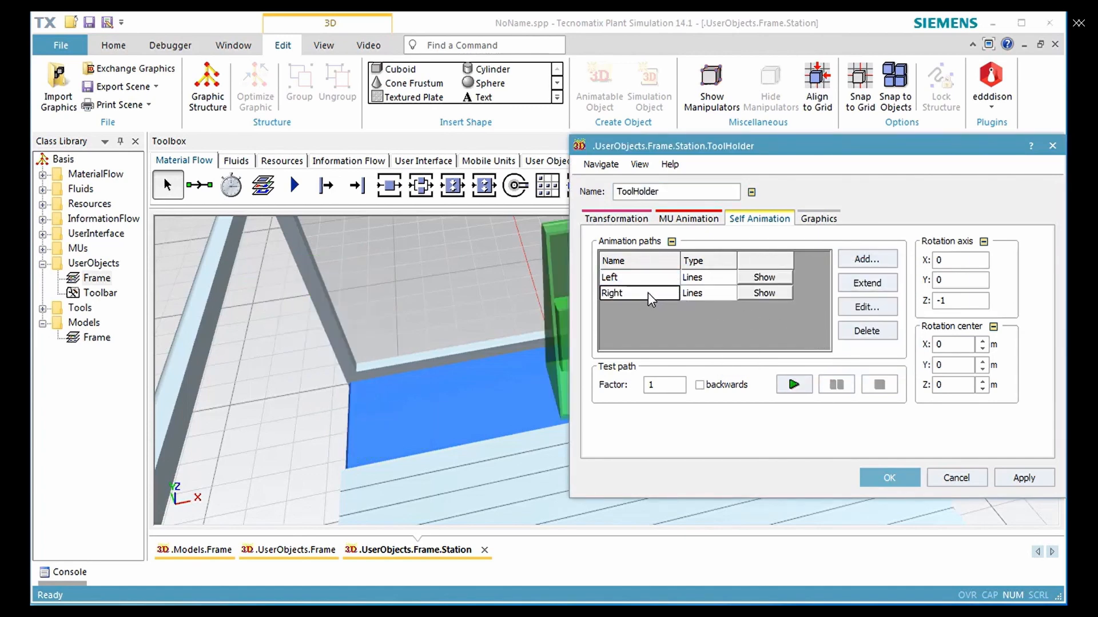
{"action": "left_click", "coordinate": [859, 309]}
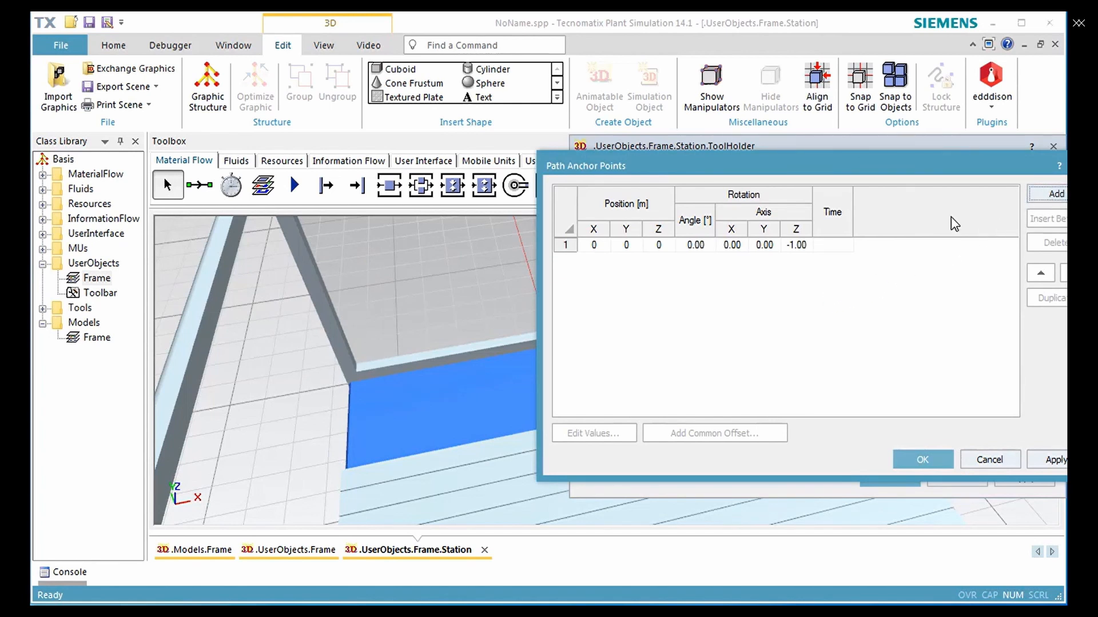
{"action": "left_click", "coordinate": [756, 247]}
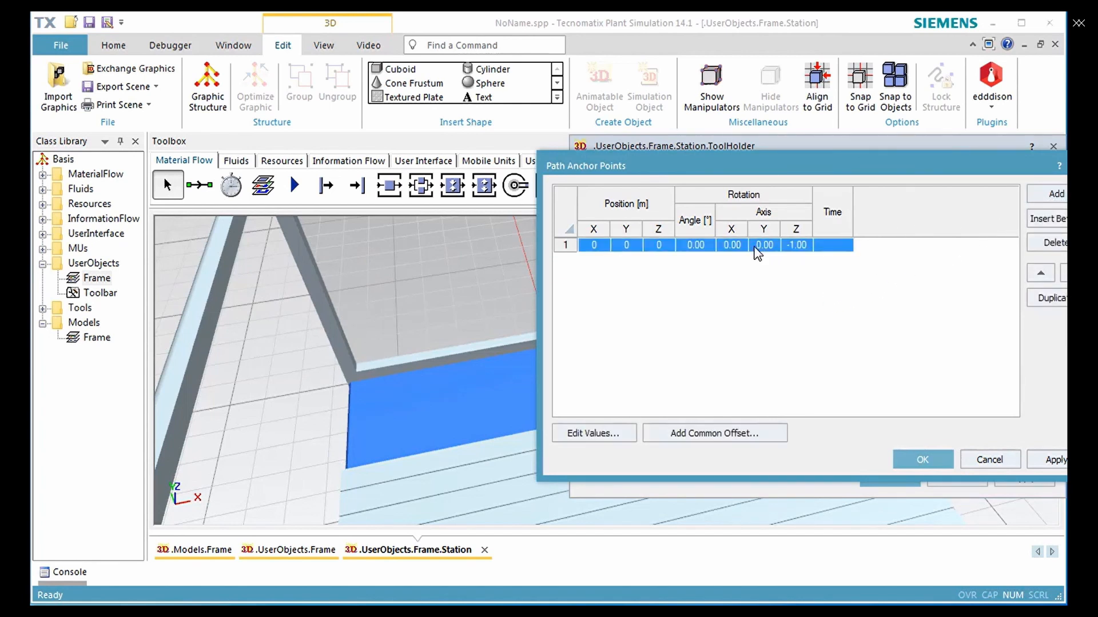
{"action": "left_click", "coordinate": [610, 430]}
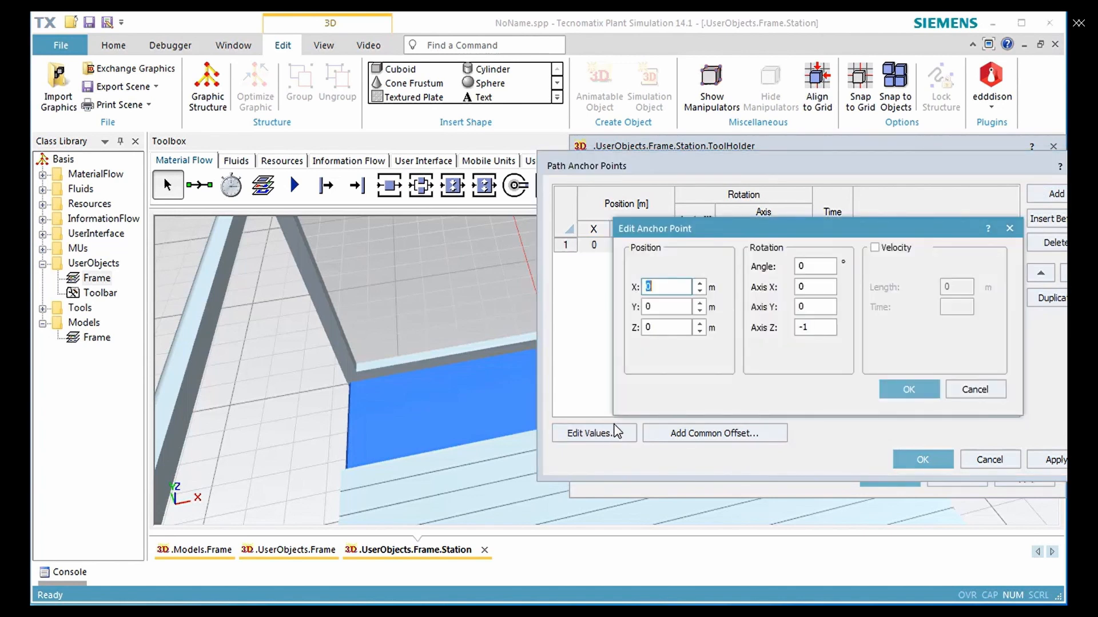
{"action": "left_click", "coordinate": [673, 285]}
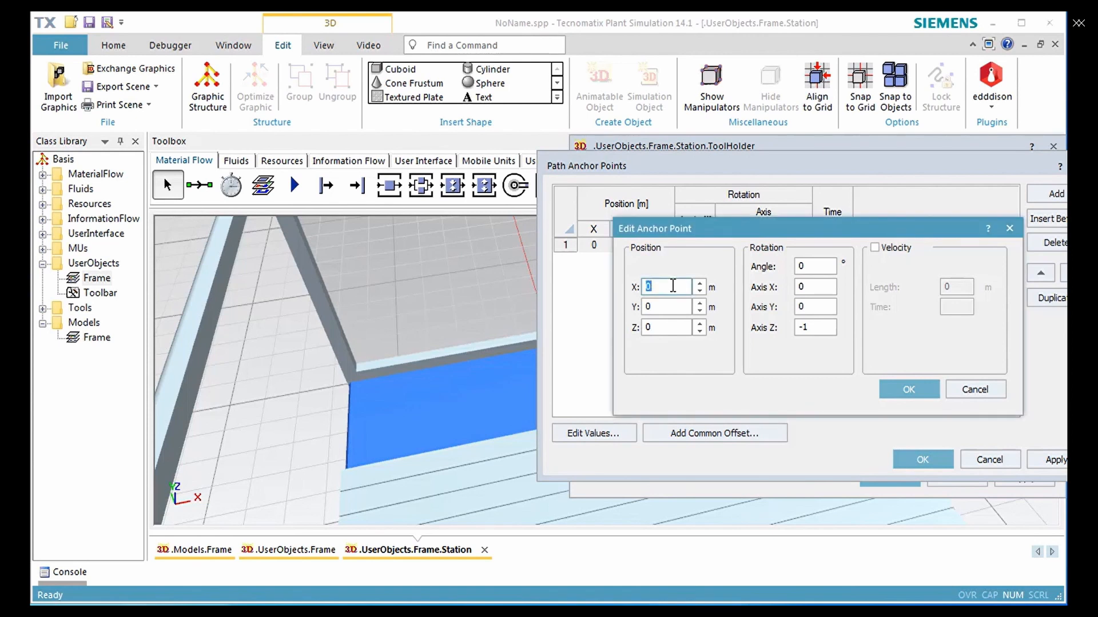
{"action": "type", "text": "-0.8"}
{"action": "left_click", "coordinate": [874, 249]}
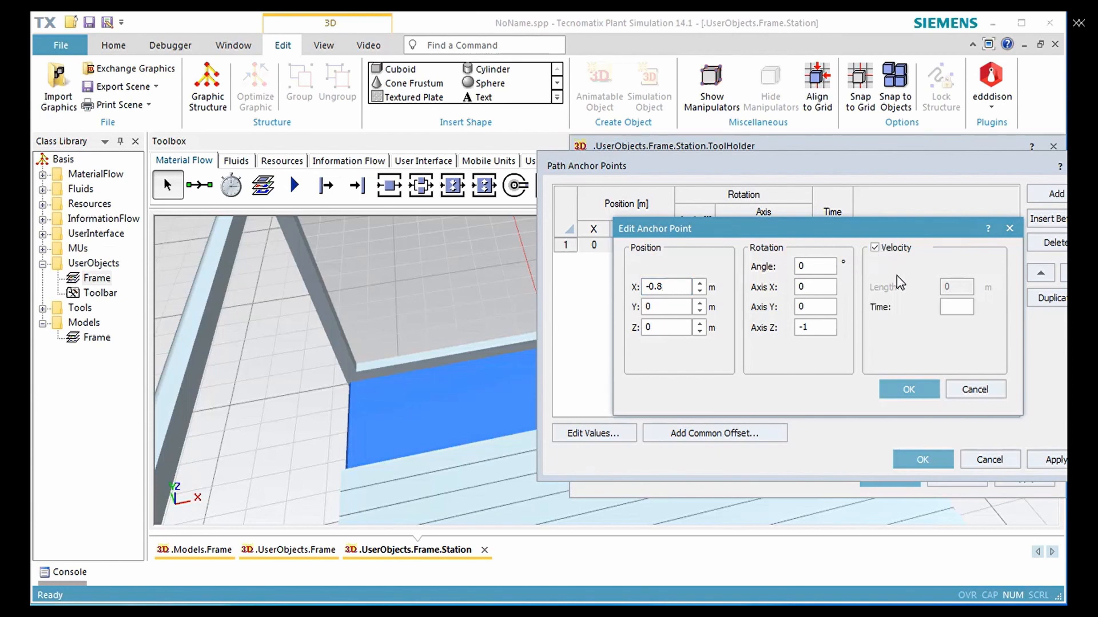
{"action": "left_click", "coordinate": [960, 310]}
{"action": "type", "text": "20"}
{"action": "left_click", "coordinate": [909, 390]}
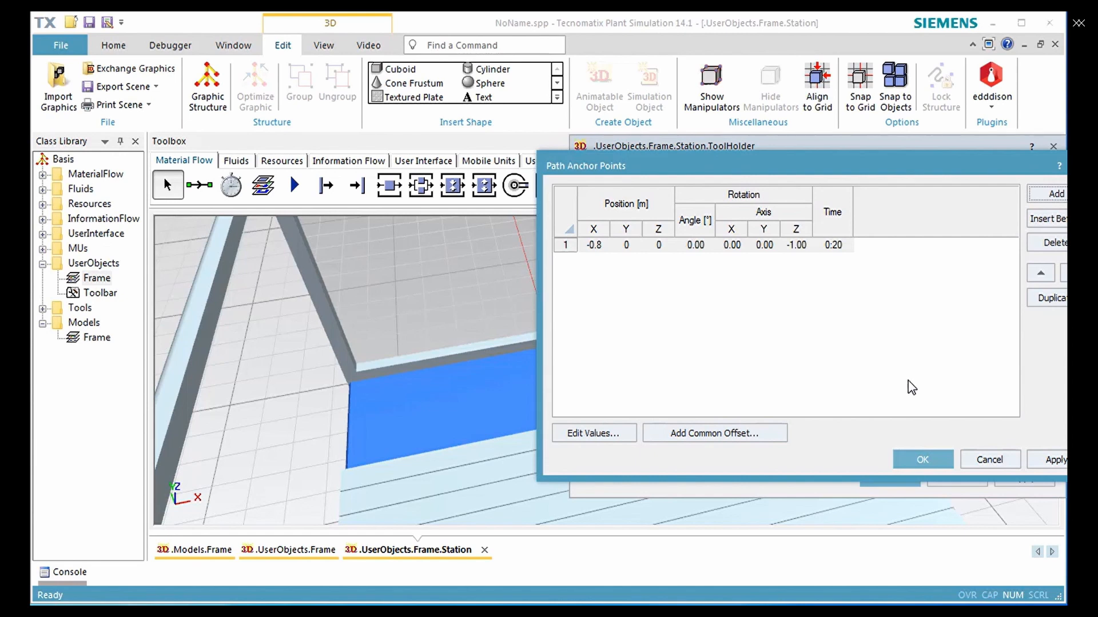
Add a second anchor point at X 0.8 m to the Right path and accept the path's anchor points
{"action": "left_click", "coordinate": [1054, 194]}
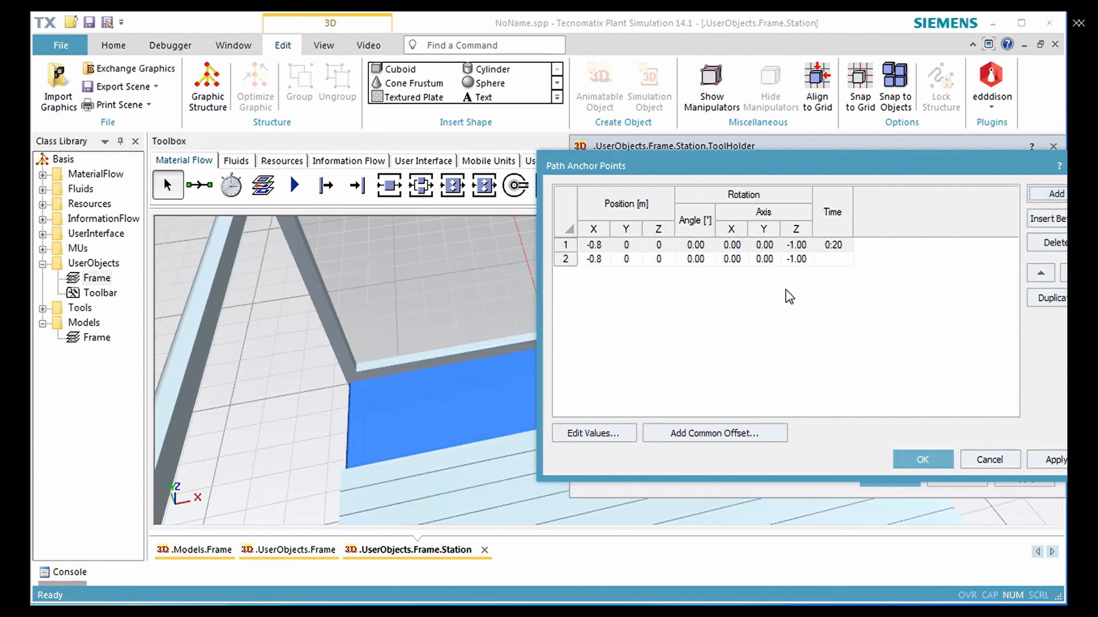
{"action": "double_click", "coordinate": [658, 260]}
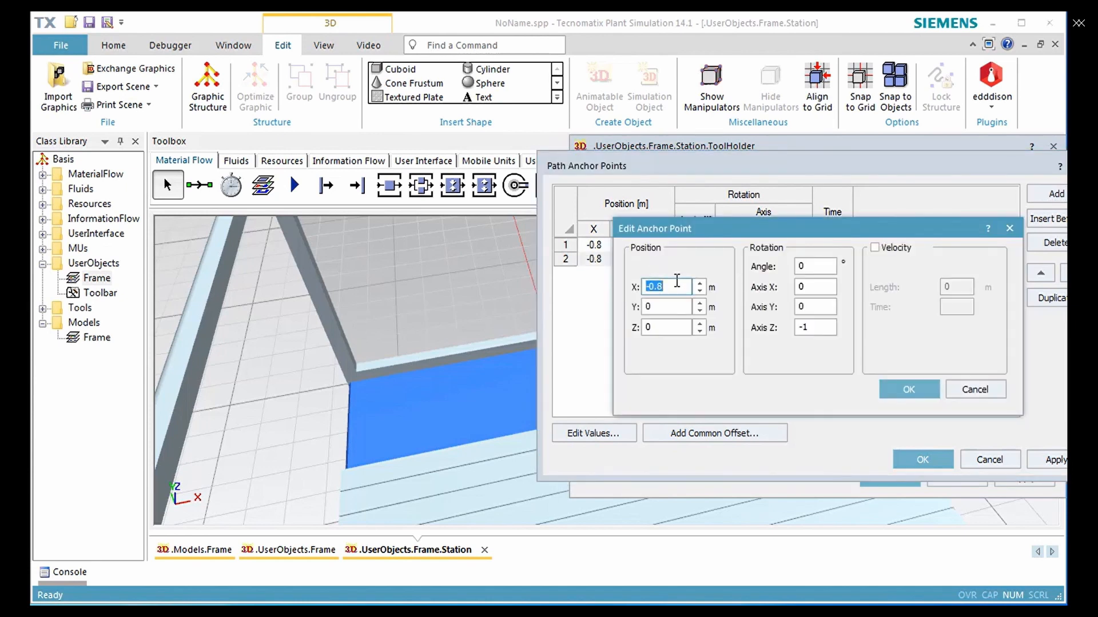
{"action": "type", "text": "0.8"}
{"action": "left_click", "coordinate": [888, 392]}
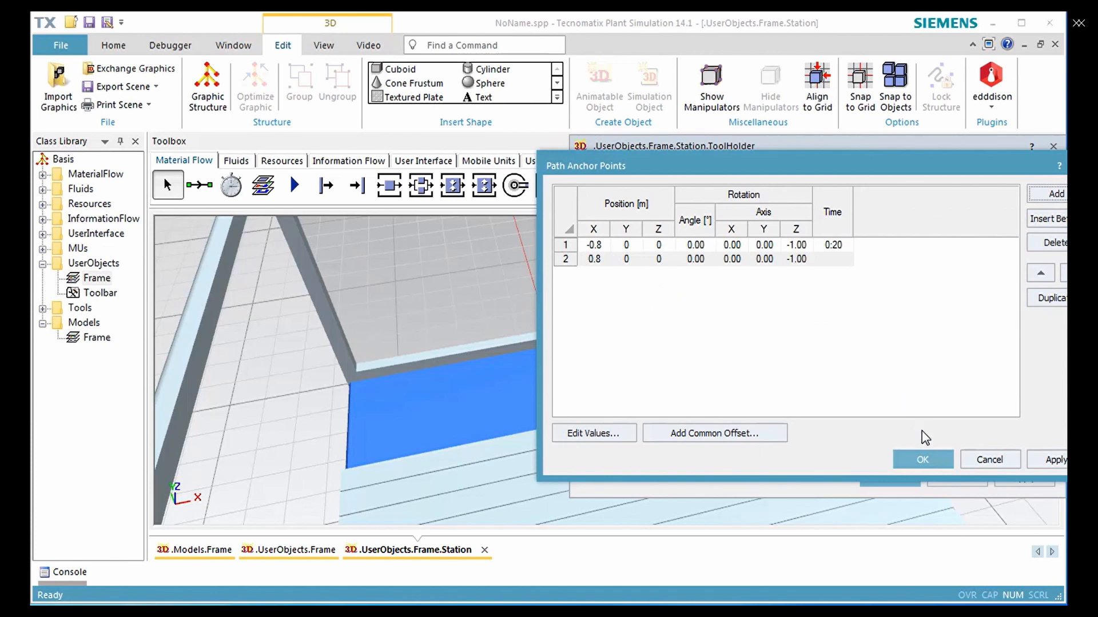
{"action": "left_click", "coordinate": [923, 459]}
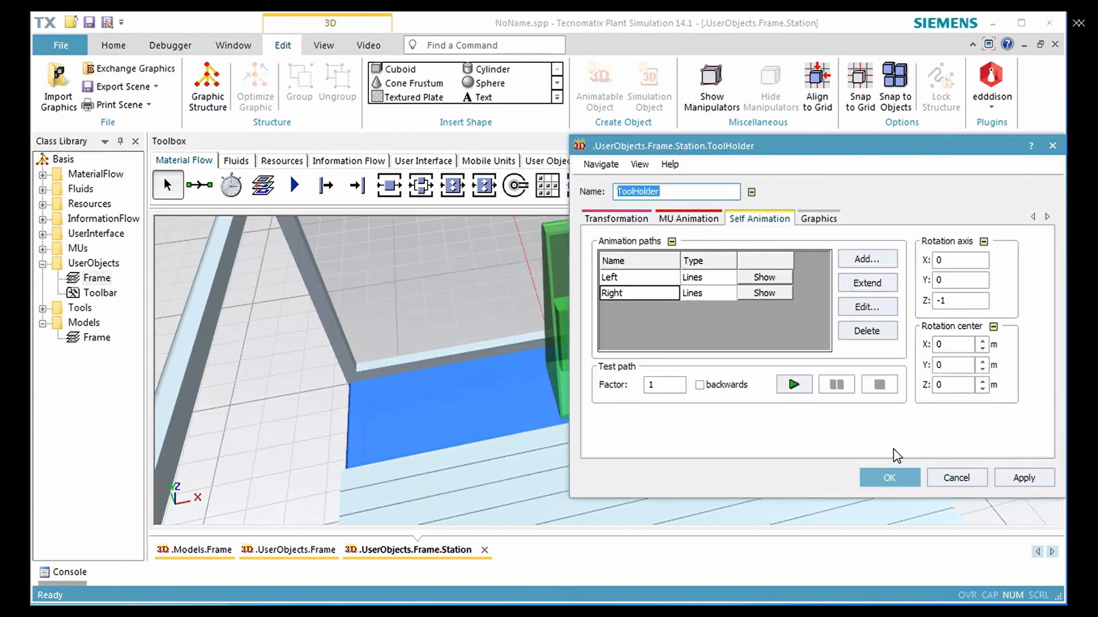
Test-play the Right path and move the ToolHolder dialog aside to watch the motion
{"action": "left_click", "coordinate": [794, 385]}
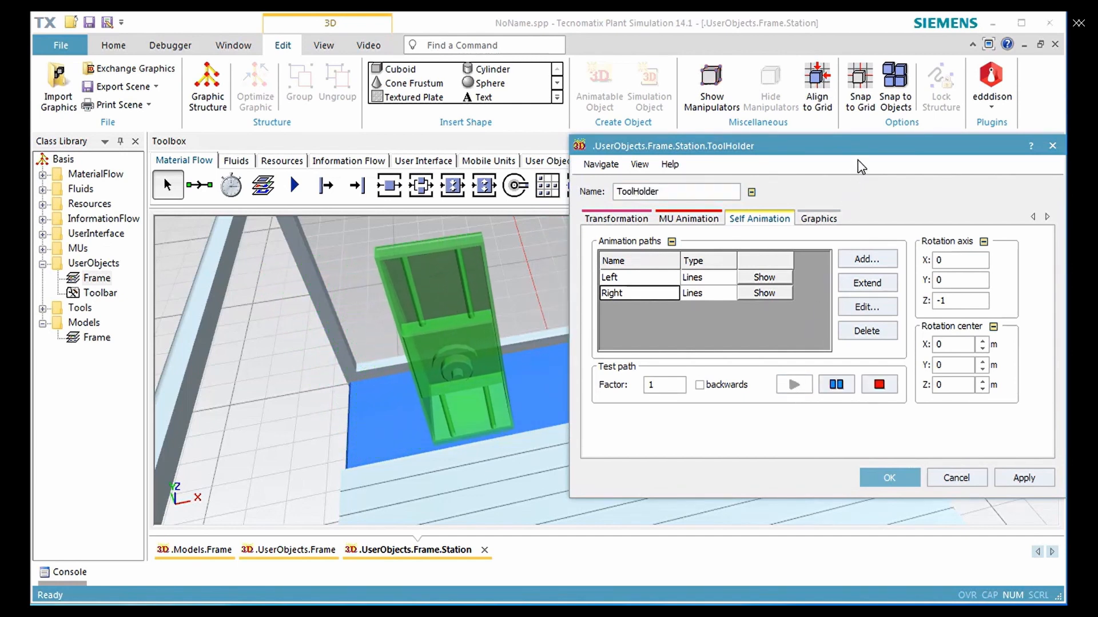
{"action": "left_click_drag", "start_coordinate": [865, 159], "coordinate": [807, 394]}
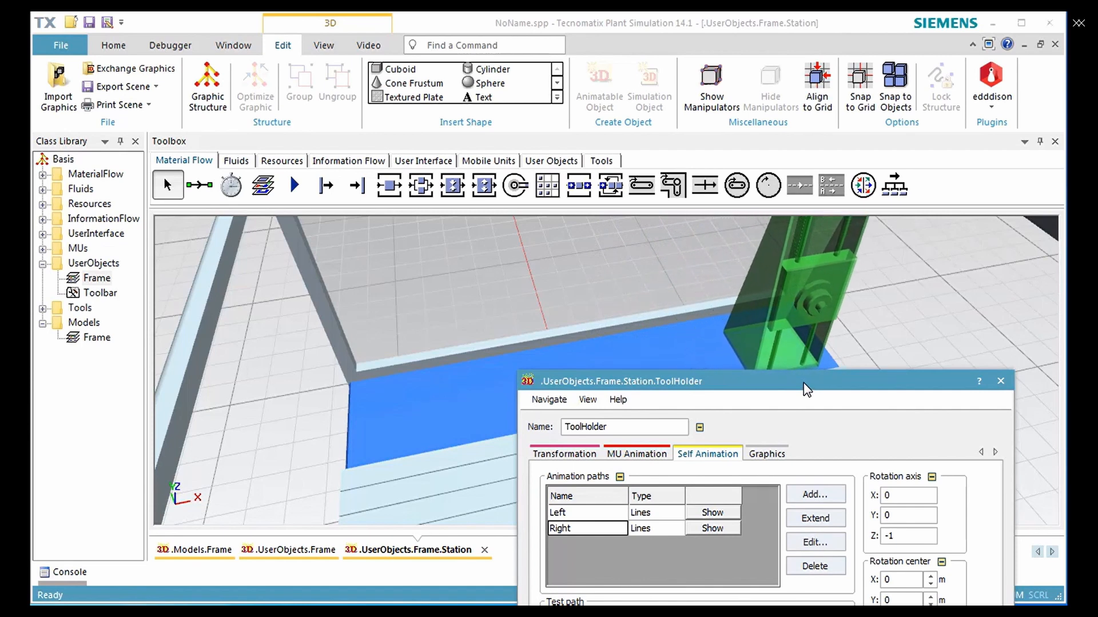
{"action": "left_click_drag", "start_coordinate": [803, 382], "coordinate": [815, 211]}
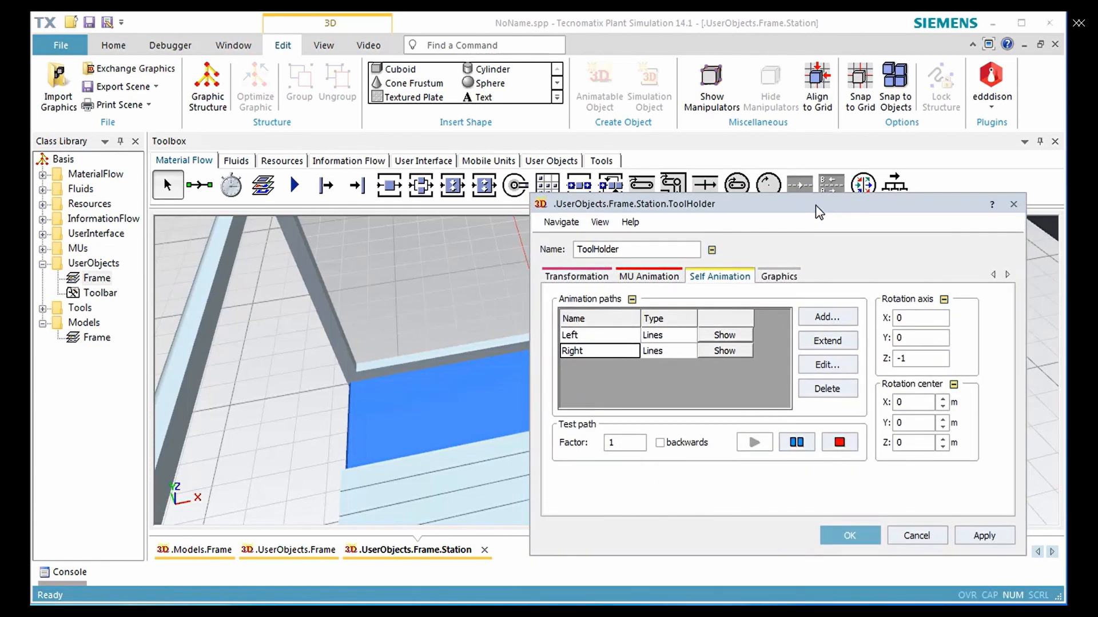
Add a third self-animation path of type Lines named Middle to the ToolHolder
{"action": "left_click", "coordinate": [827, 316]}
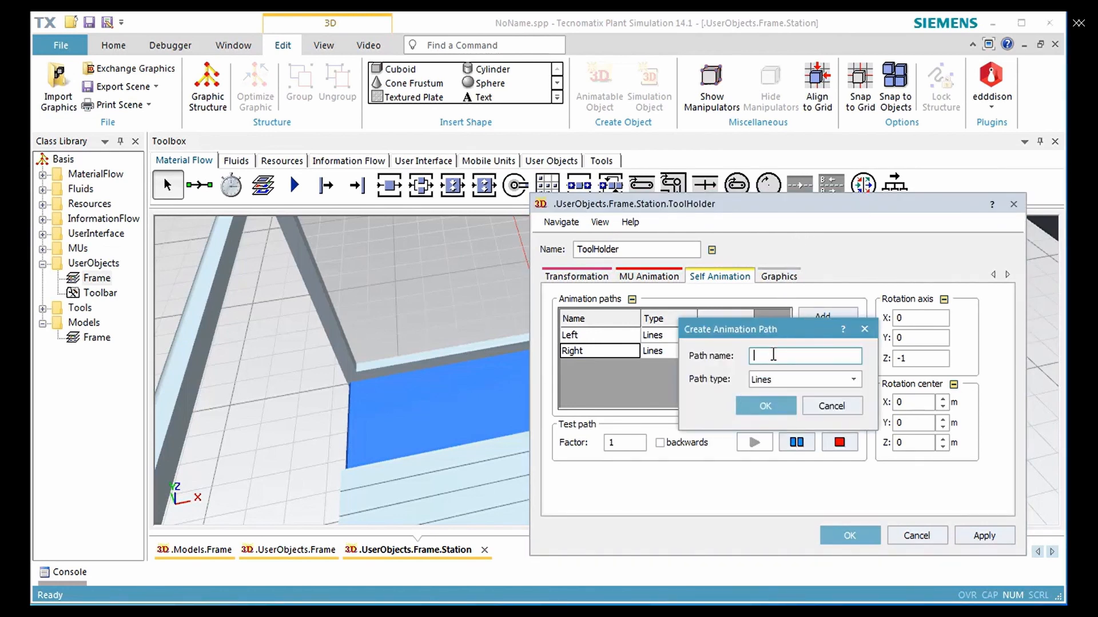
{"action": "type", "text": "Middle"}
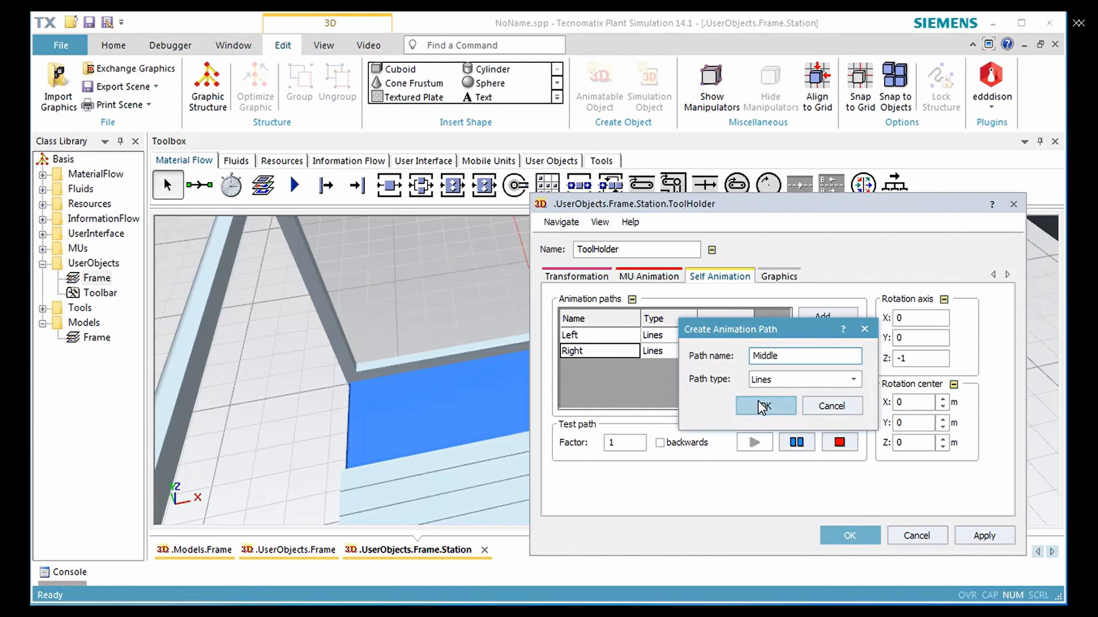
{"action": "left_click", "coordinate": [764, 407]}
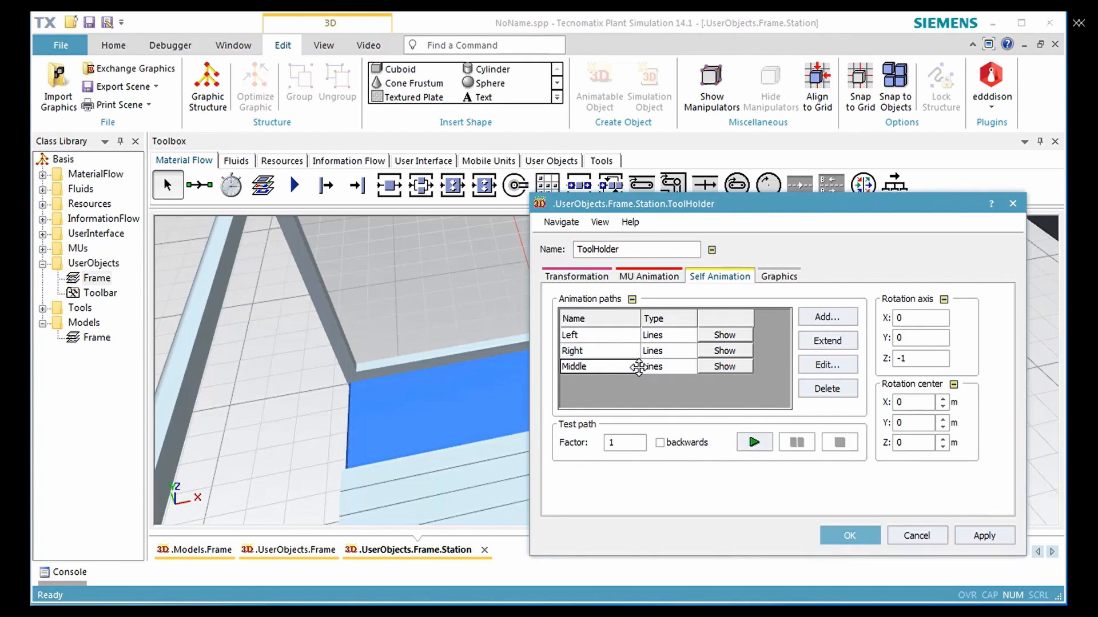
Set the Middle path's first anchor point to X 0.8 m and enable its Velocity with a time of 0.01
{"action": "left_click", "coordinate": [816, 364]}
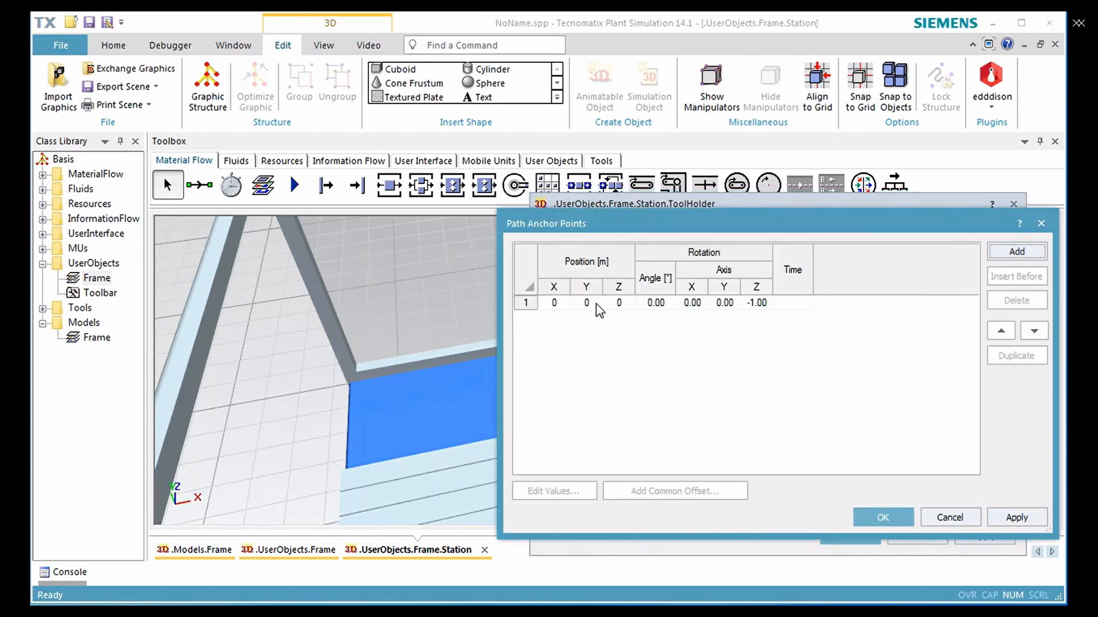
{"action": "left_click", "coordinate": [598, 310]}
{"action": "double_click", "coordinate": [598, 311]}
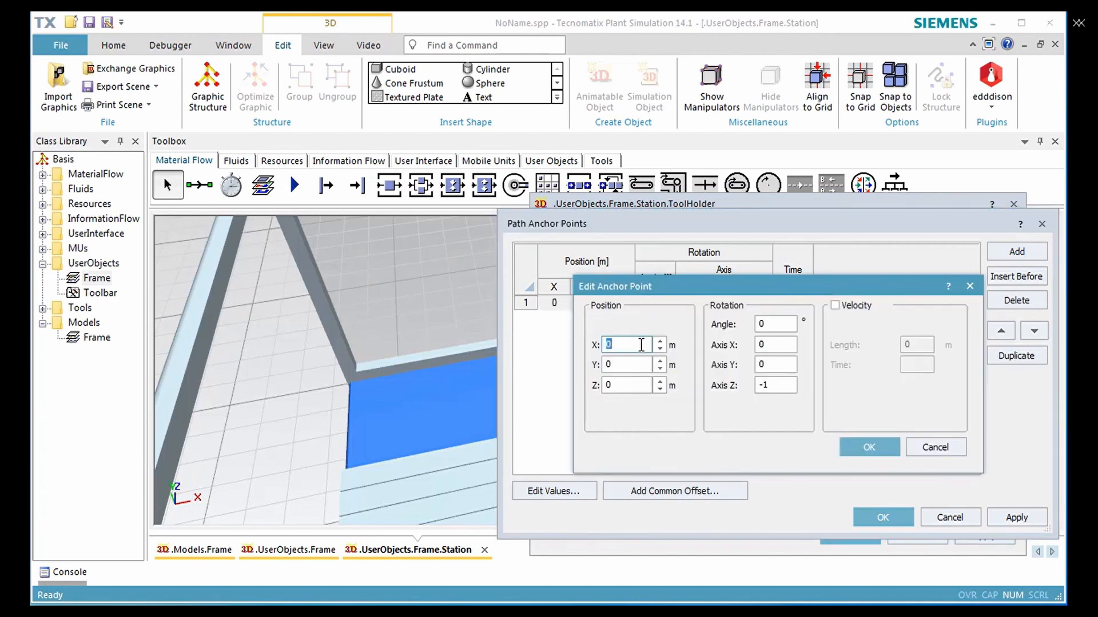
{"action": "type", "text": "0.8"}
{"action": "left_click", "coordinate": [835, 306]}
{"action": "left_click", "coordinate": [913, 368]}
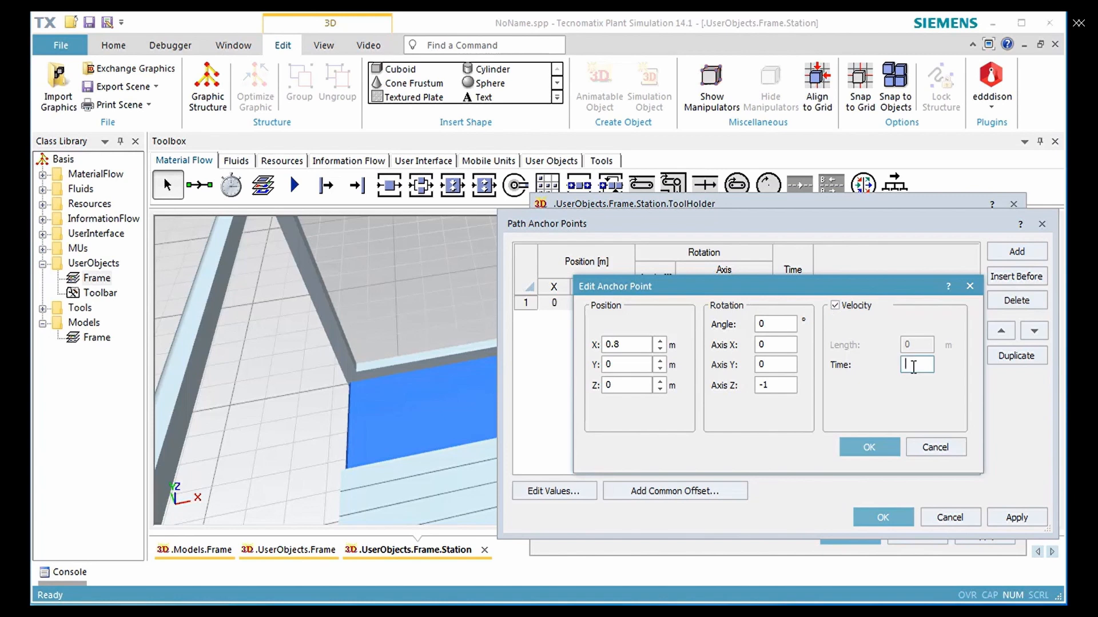
{"action": "type", "text": "1"}
{"action": "key", "text": "BackSpace"}
{"action": "type", "text": "0.01"}
{"action": "left_click", "coordinate": [868, 447]}
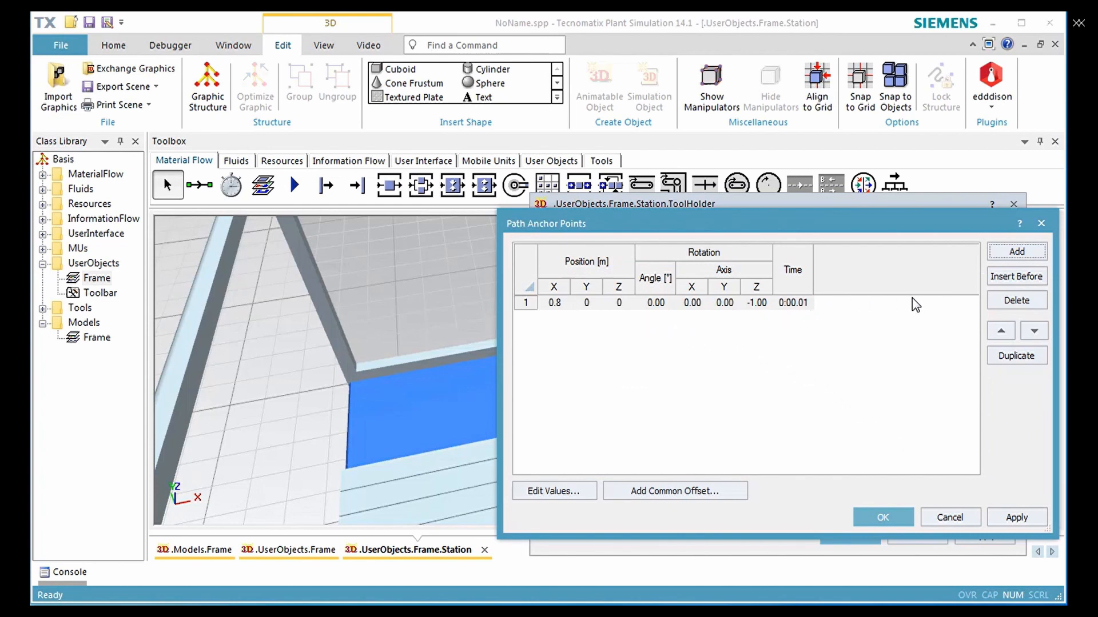
Add a second anchor point at X 0.8 m to the Middle path and accept the anchor points and ToolHolder settings
{"action": "left_click", "coordinate": [1003, 255]}
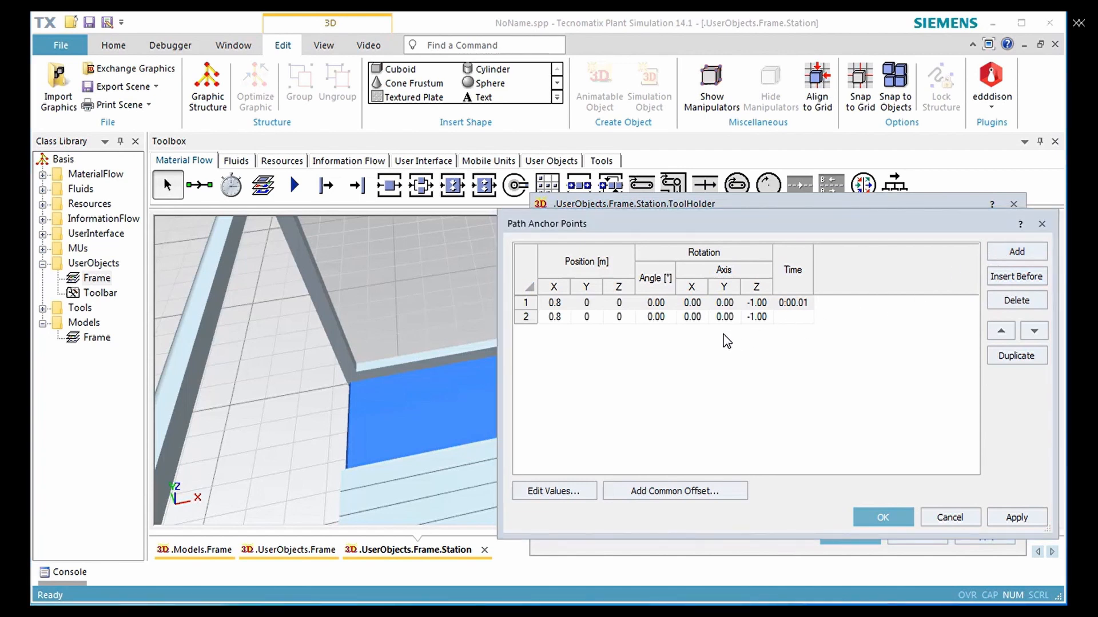
{"action": "left_click", "coordinate": [870, 517]}
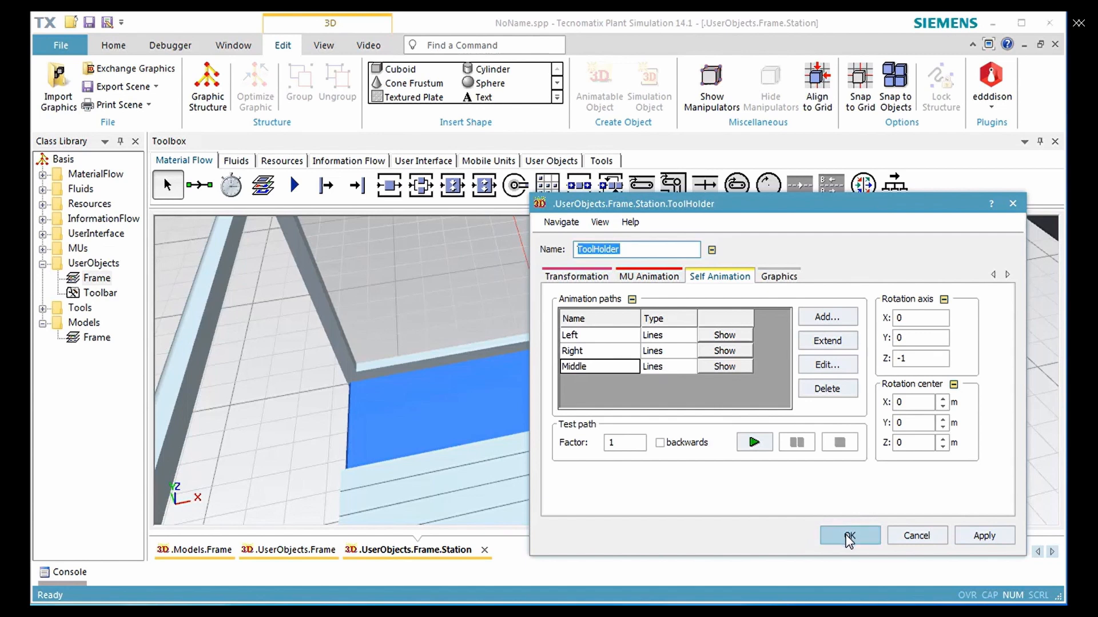
{"action": "left_click", "coordinate": [849, 538]}
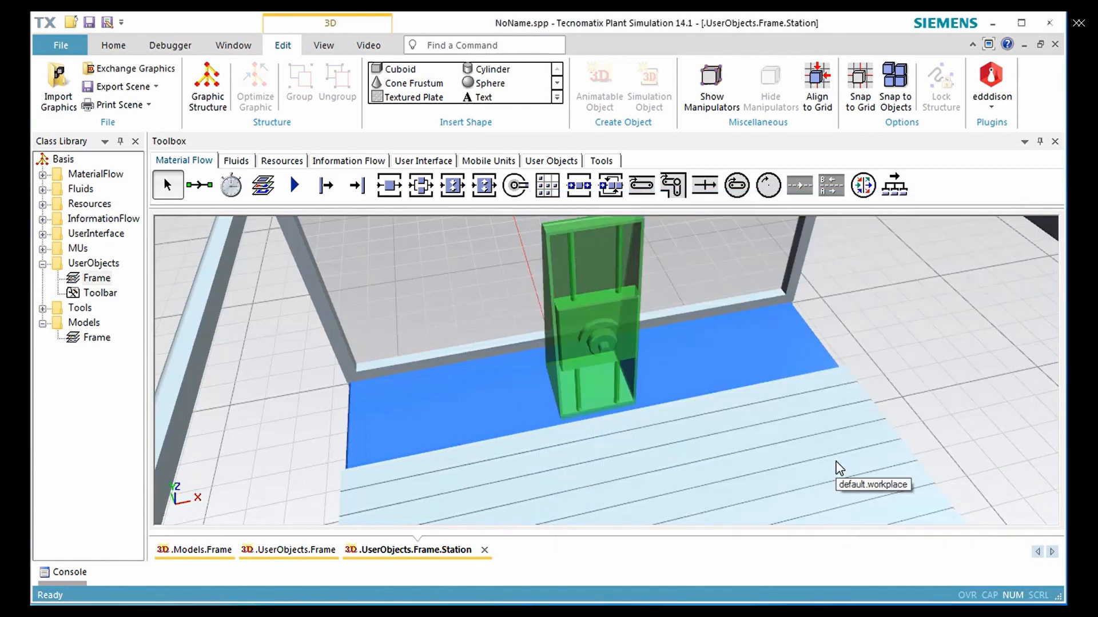
Close the Station's 3D view to return to the UserObjects frame
{"action": "scroll", "coordinate": [836, 462], "scroll_direction": "down", "scroll_amount": 3}
{"action": "scroll", "coordinate": [838, 467], "scroll_direction": "down", "scroll_amount": 4}
{"action": "middle_click_drag", "start_coordinate": [838, 467], "coordinate": [716, 351]}
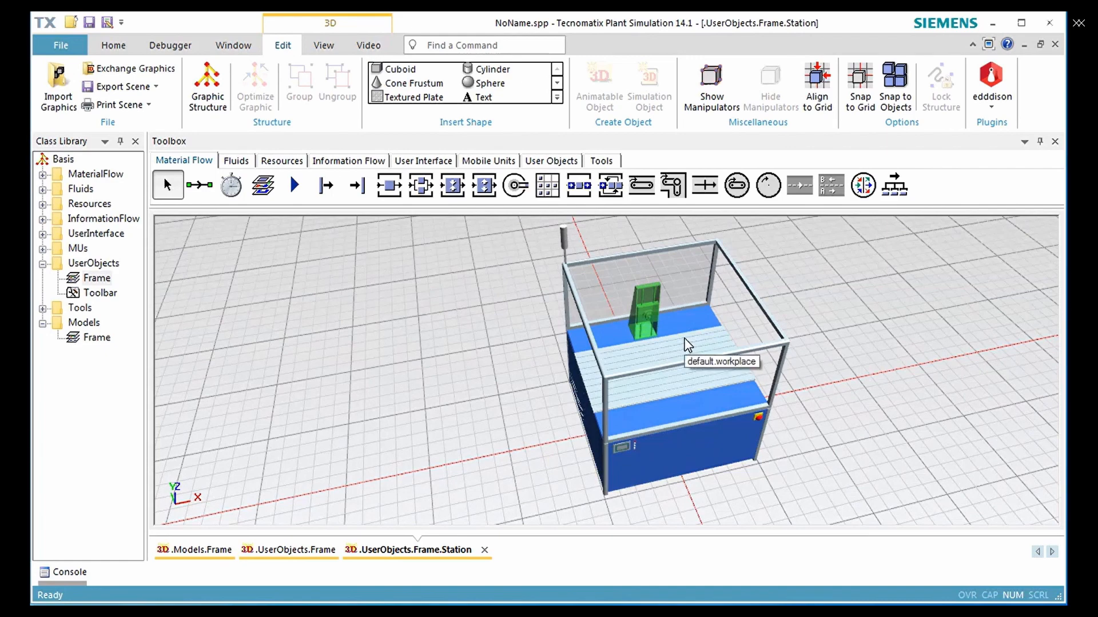
{"action": "left_click", "coordinate": [1054, 45]}
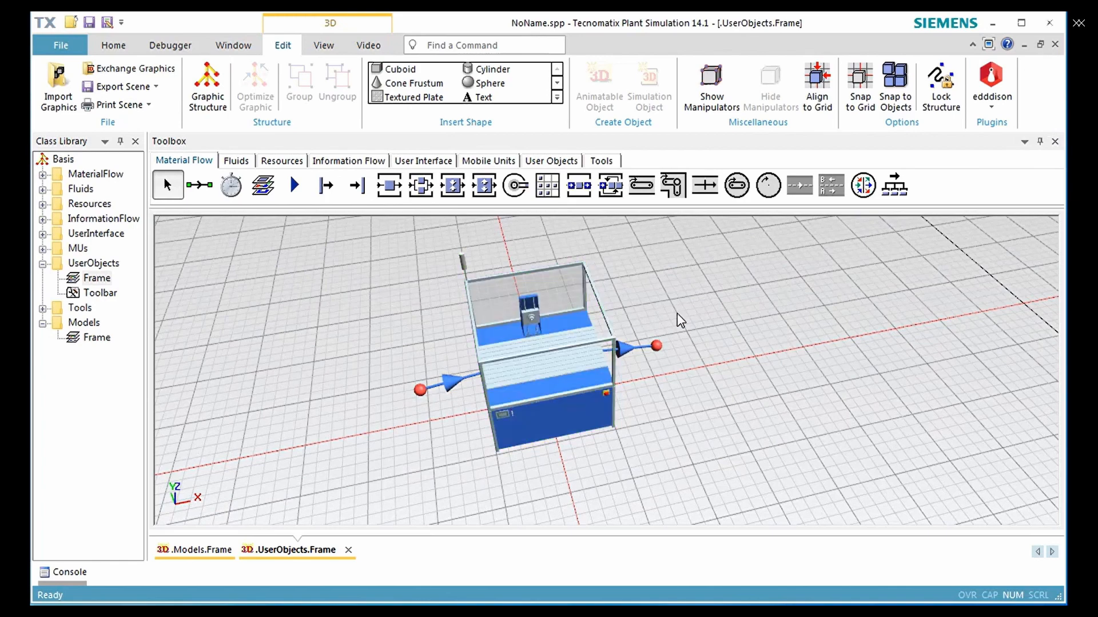
Insert a Method beside the Station in the frame and rename it onEntrance
{"action": "left_click", "coordinate": [330, 163]}
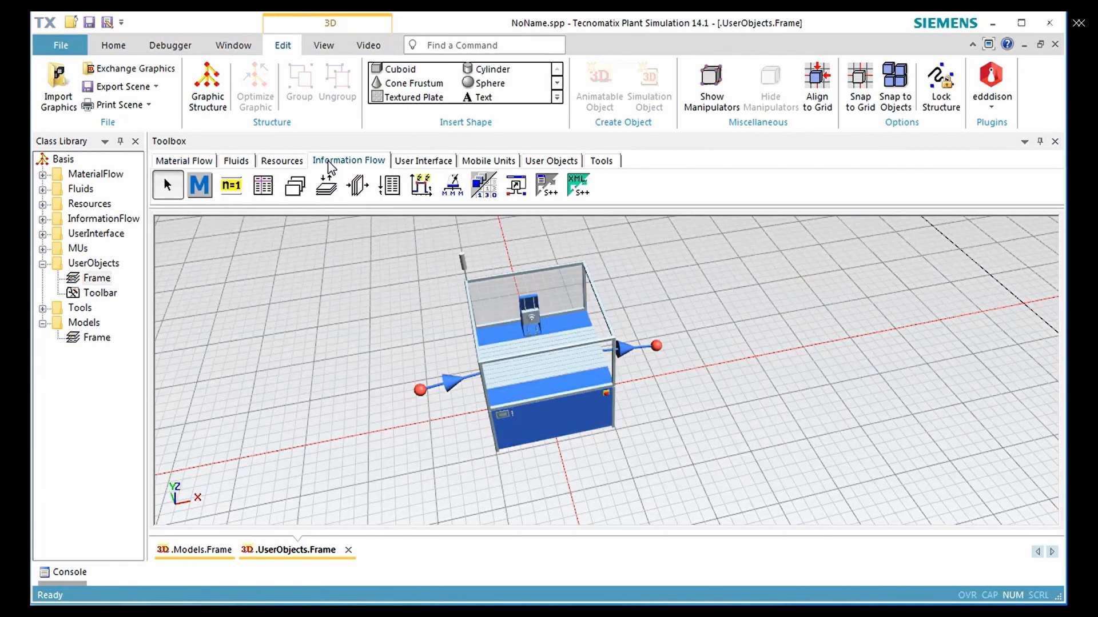
{"action": "left_click", "coordinate": [199, 184]}
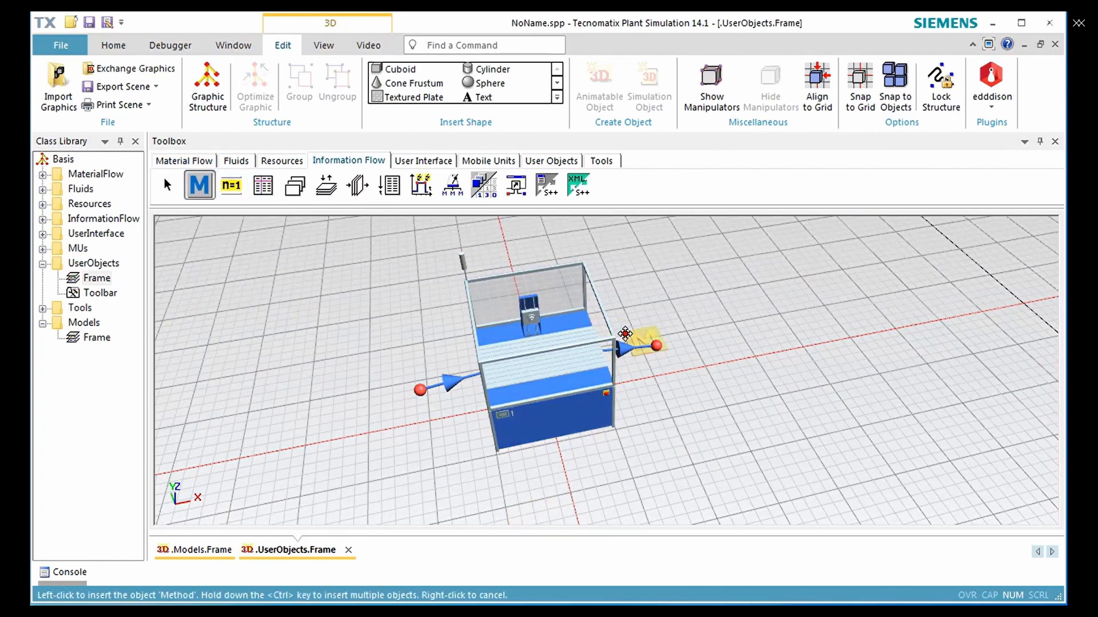
{"action": "left_click", "coordinate": [704, 347]}
{"action": "key", "text": "F2"}
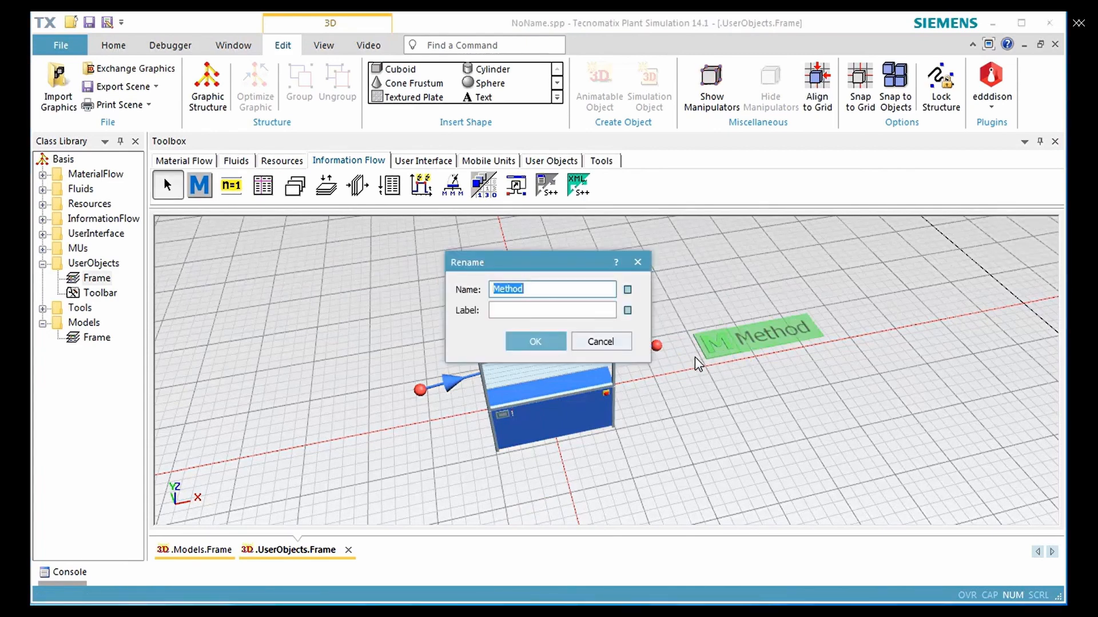
{"action": "type", "text": "onEntrance"}
{"action": "left_click", "coordinate": [554, 342]}
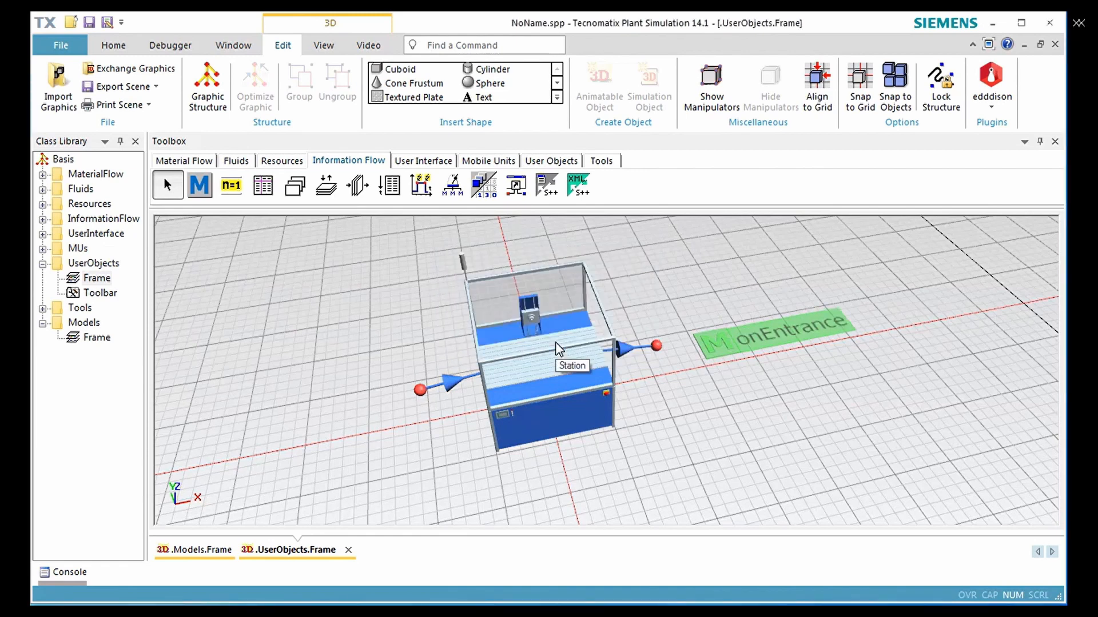
Set the Station's processing time to 22 seconds and its recovery time to 5, starting when the part exits
{"action": "double_click", "coordinate": [555, 342]}
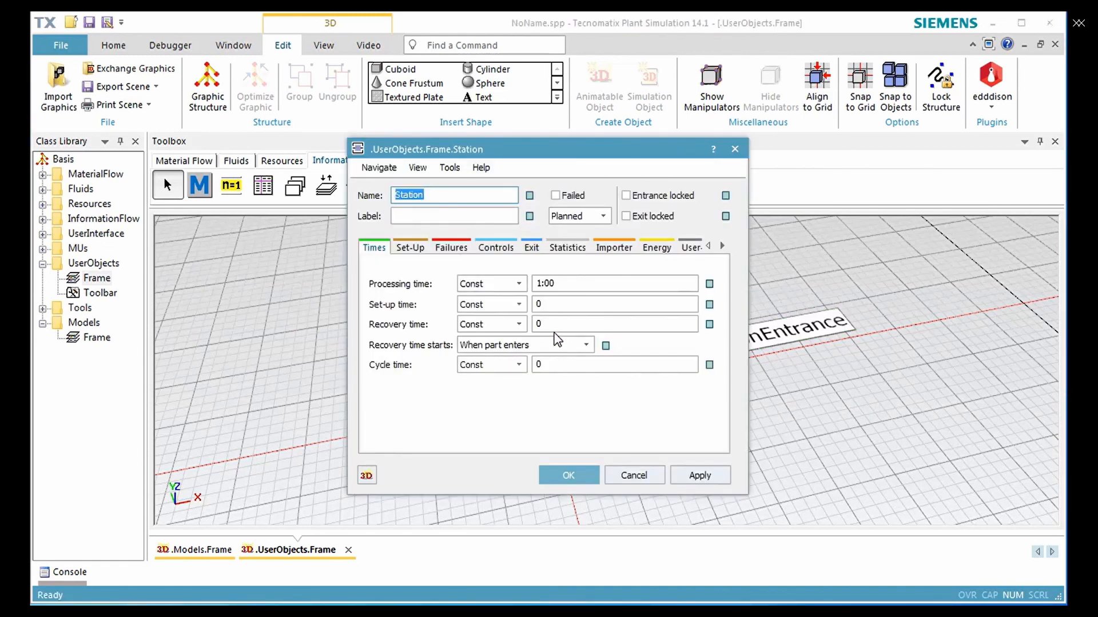
{"action": "left_click", "coordinate": [568, 282]}
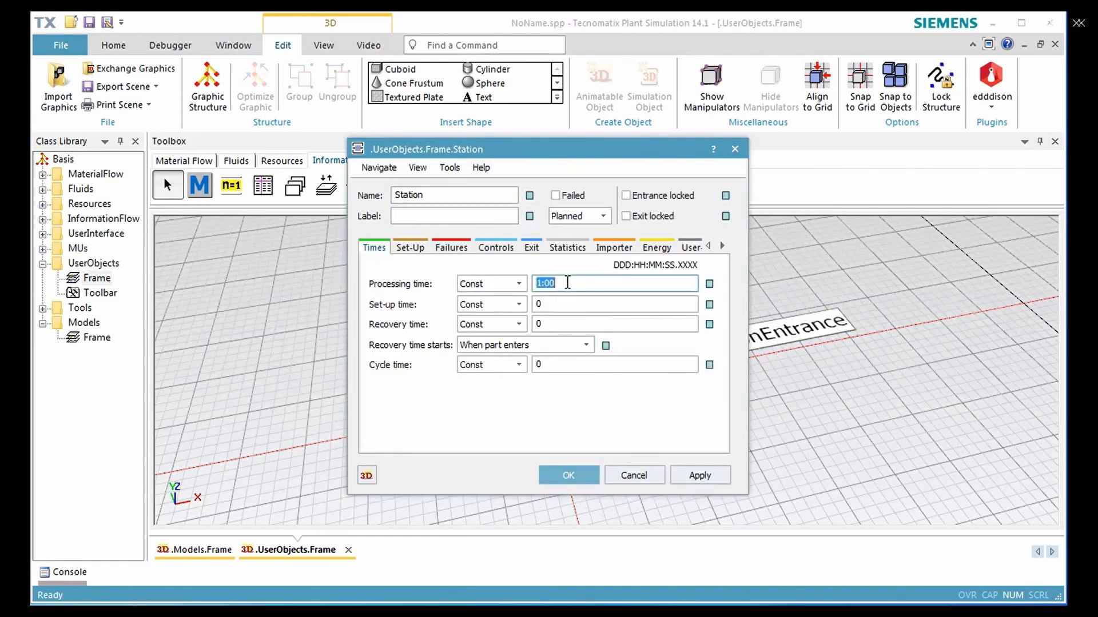
{"action": "type", "text": "22"}
{"action": "key", "text": "Return"}
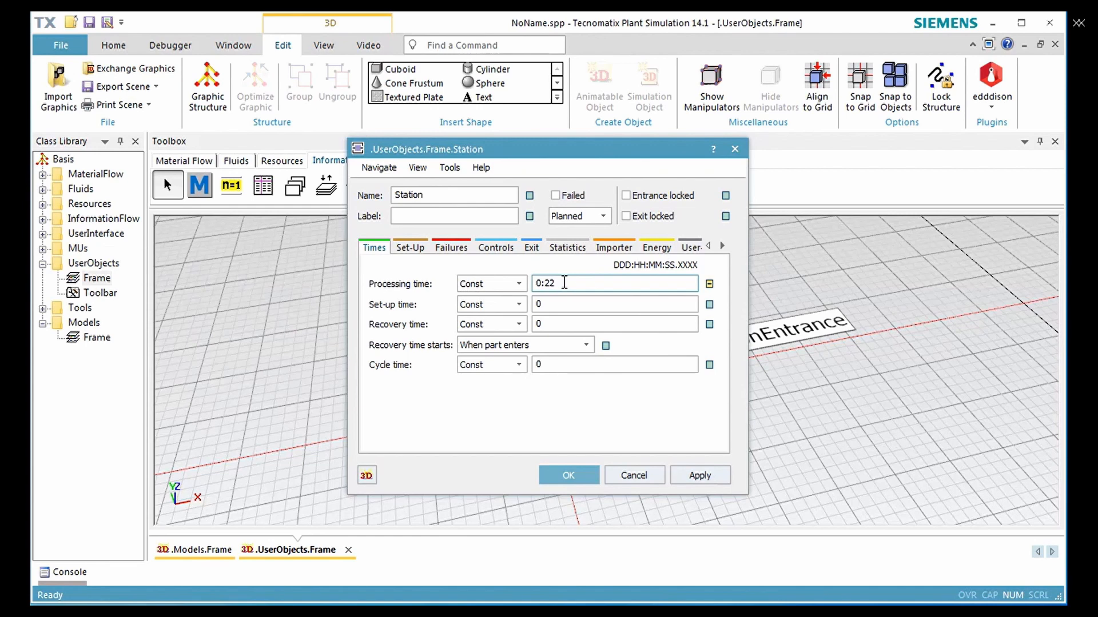
{"action": "left_click", "coordinate": [570, 321]}
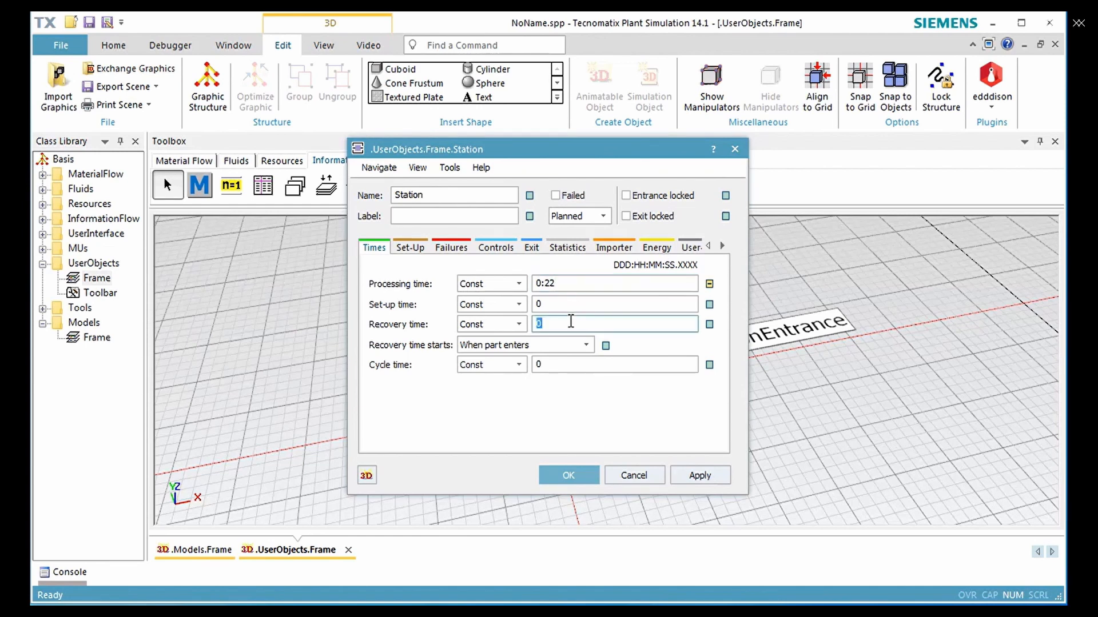
{"action": "type", "text": "5"}
{"action": "left_click", "coordinate": [567, 347]}
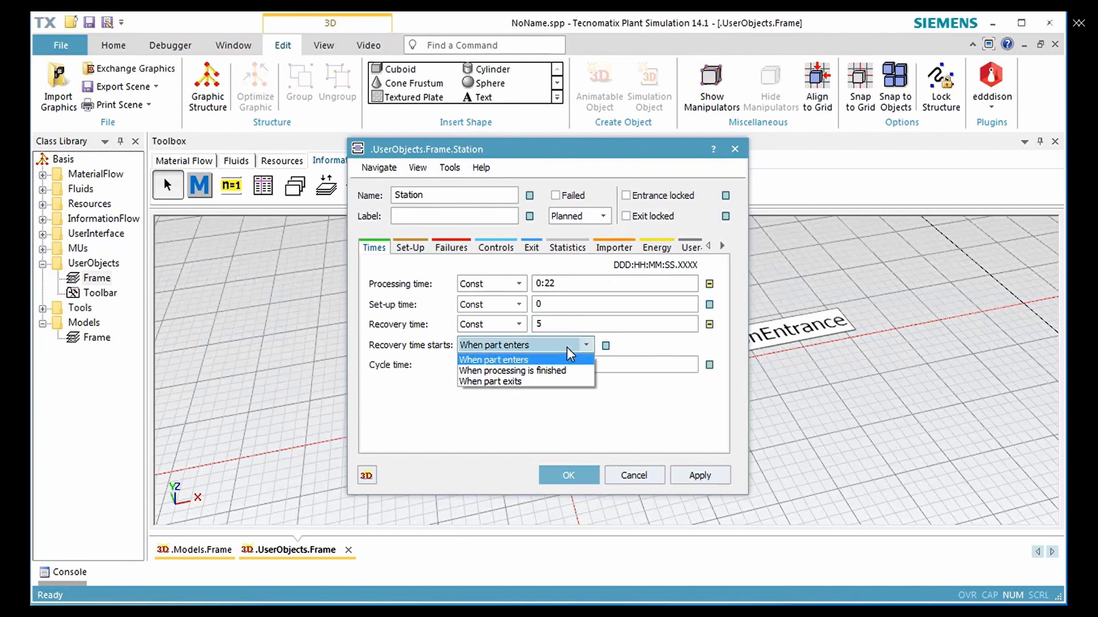
{"action": "left_click", "coordinate": [568, 382]}
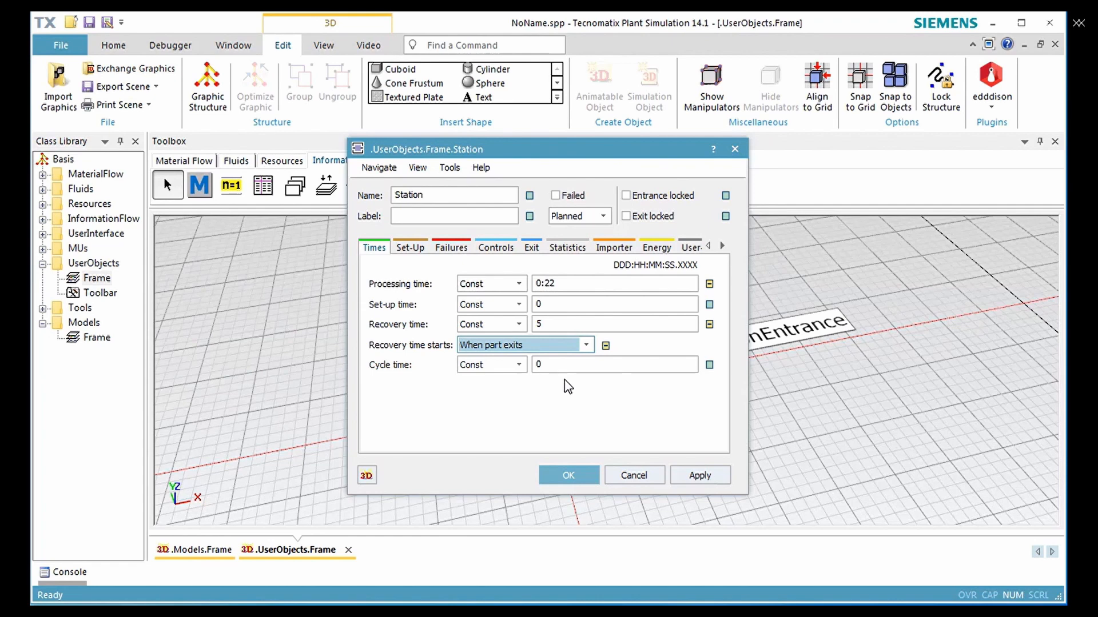
Assign the onEntrance method as the Station's entrance control and accept the Station's settings
{"action": "left_click", "coordinate": [495, 248]}
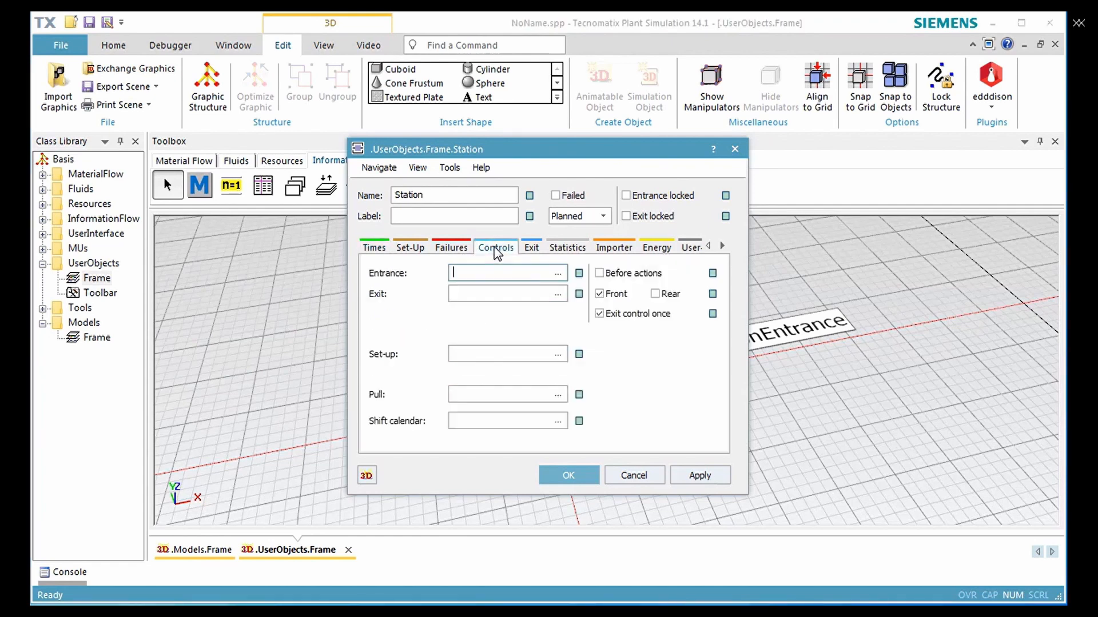
{"action": "left_click", "coordinate": [558, 273]}
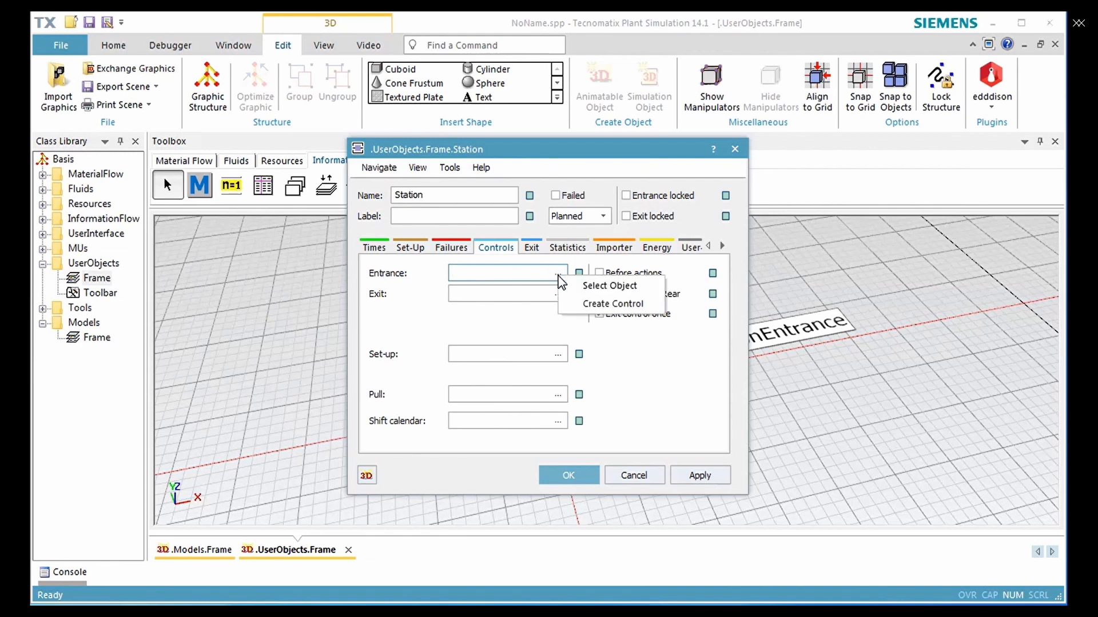
{"action": "left_click", "coordinate": [582, 287]}
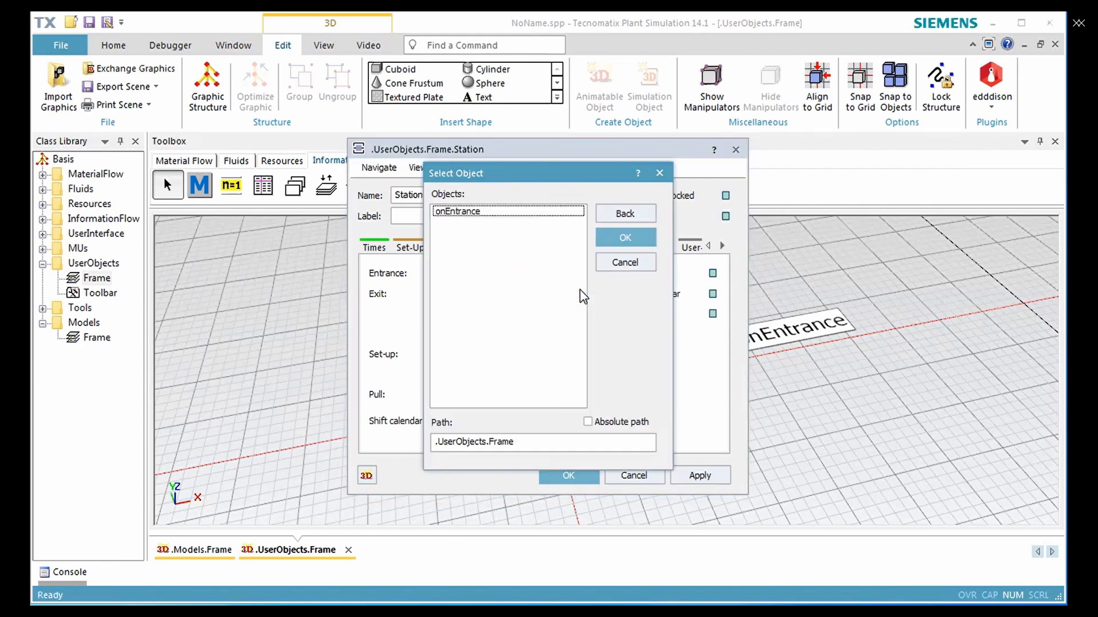
{"action": "left_click", "coordinate": [481, 212]}
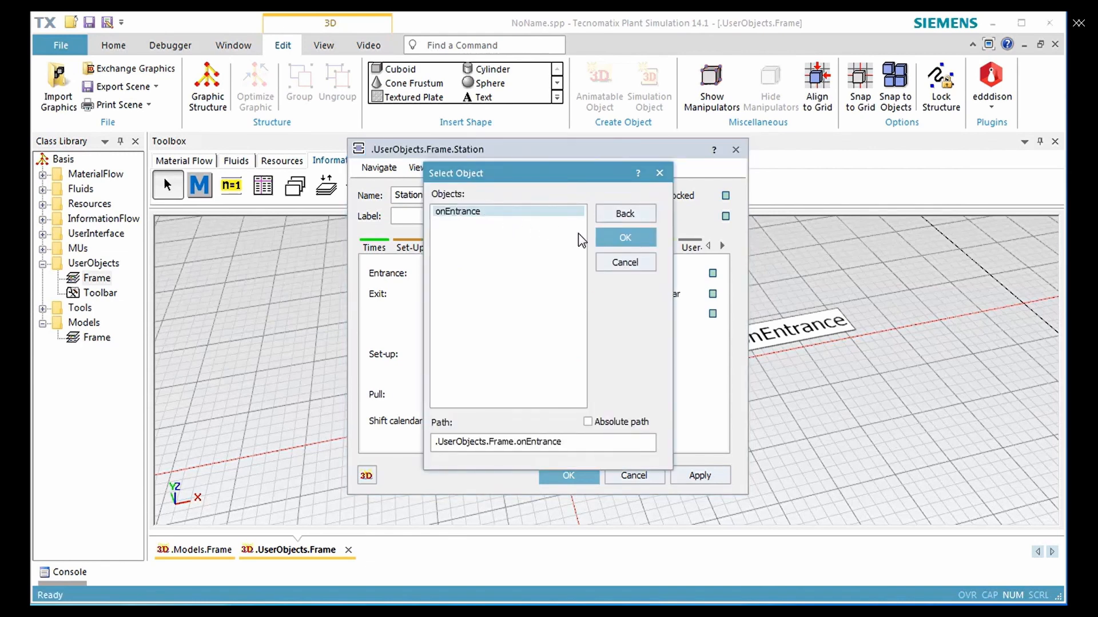
{"action": "left_click", "coordinate": [605, 241]}
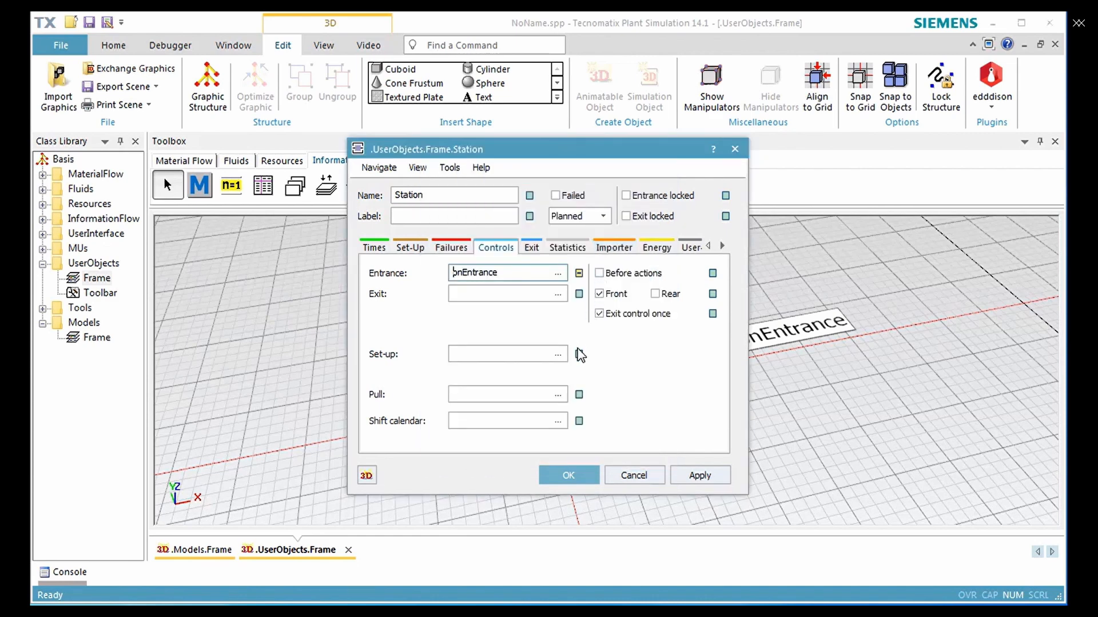
{"action": "left_click", "coordinate": [574, 474]}
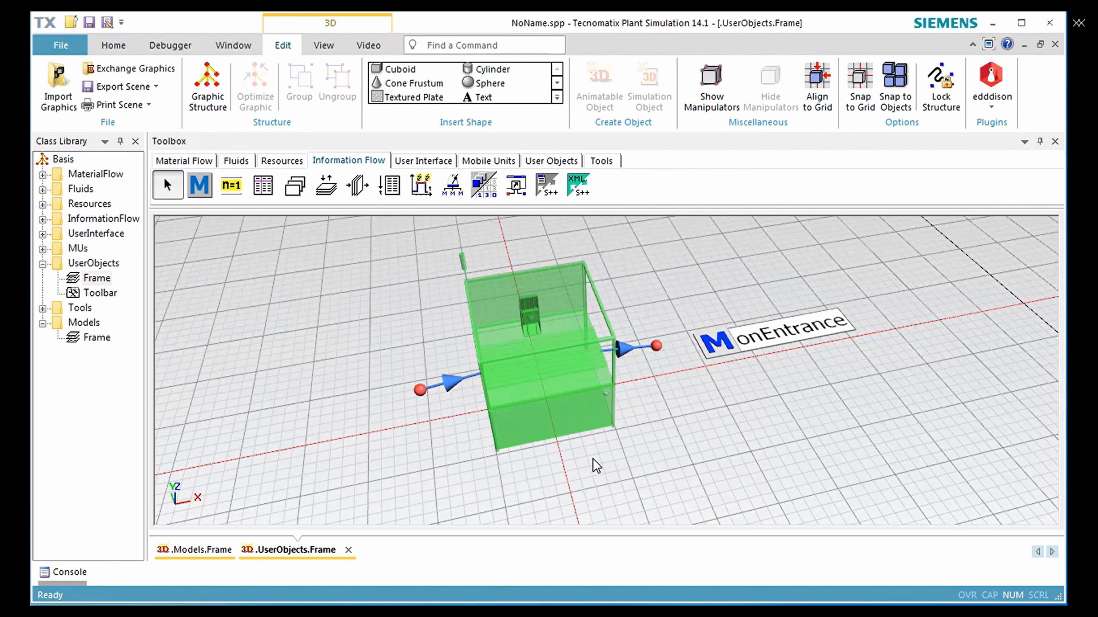
Open the onEntrance method and begin its code with the condition "if is3Dopen and animIcon"
{"action": "double_click", "coordinate": [743, 341]}
{"action": "type", "text": "if"}
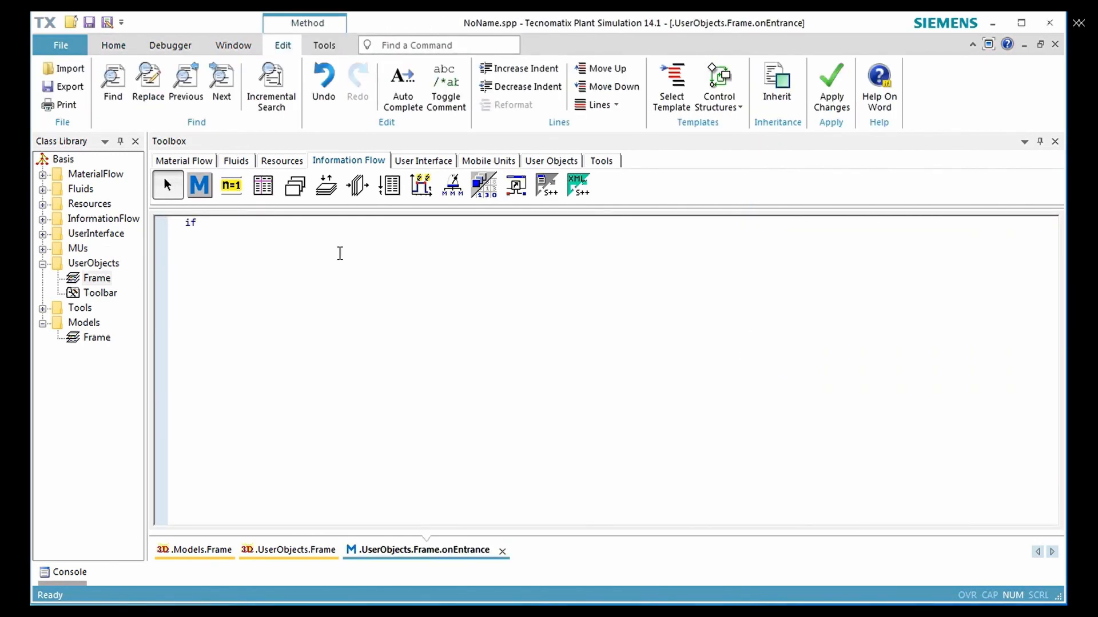
{"action": "type", "text": " is3Dopen and animIcon("}
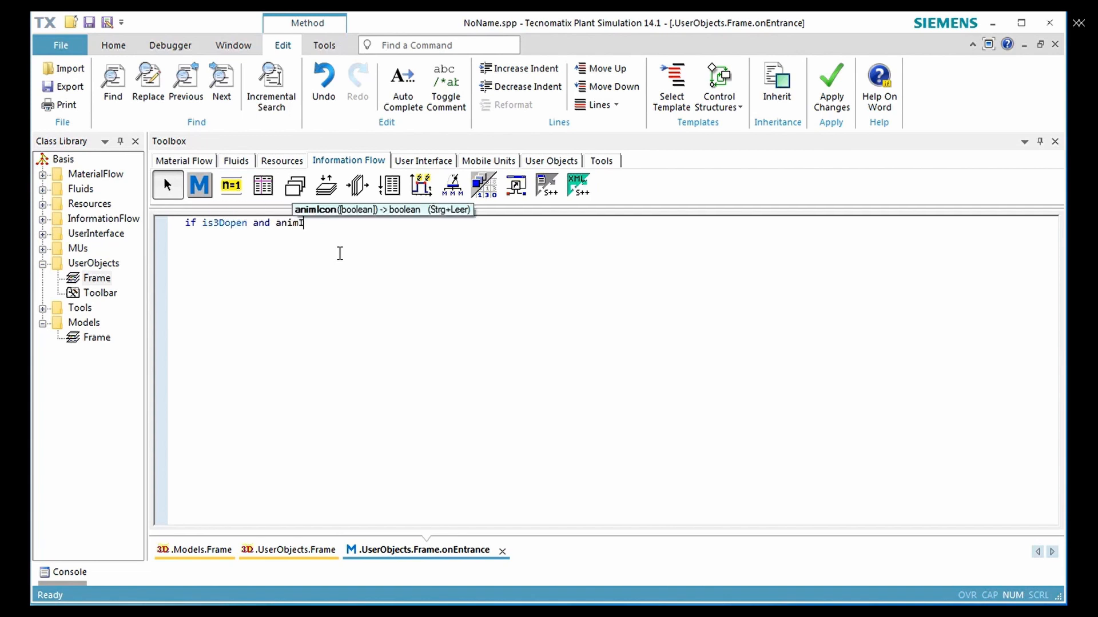
{"action": "key", "text": "Return"}
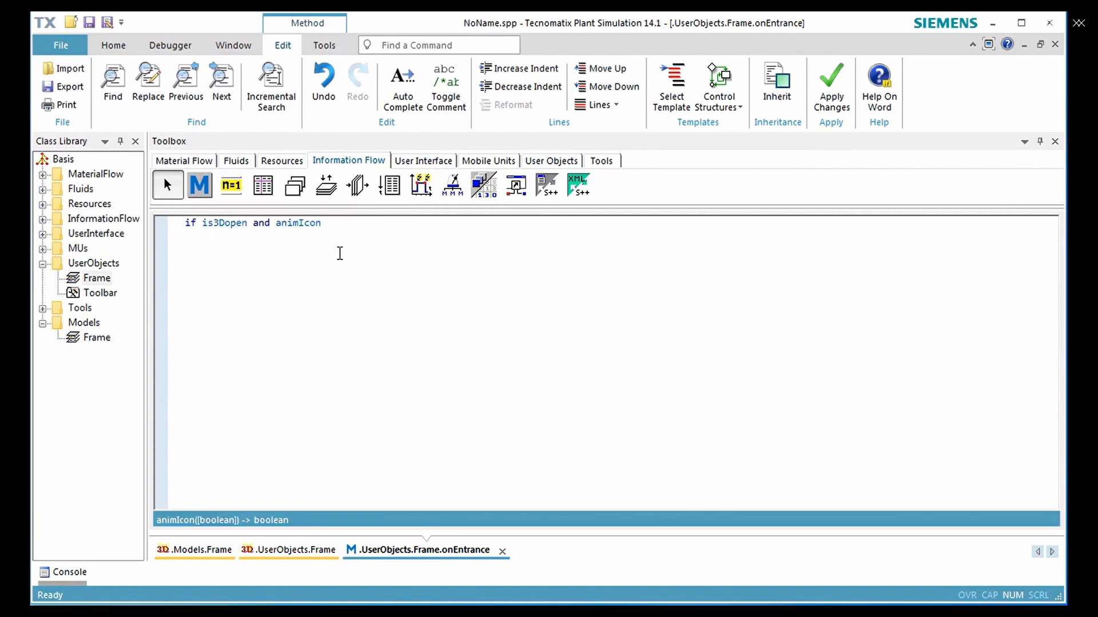
Inside the if block, declare "var animations : any := Station._3D.getObject("ToolHolder").selfAnimations"
{"action": "type", "text": "var animations : any := Station."}
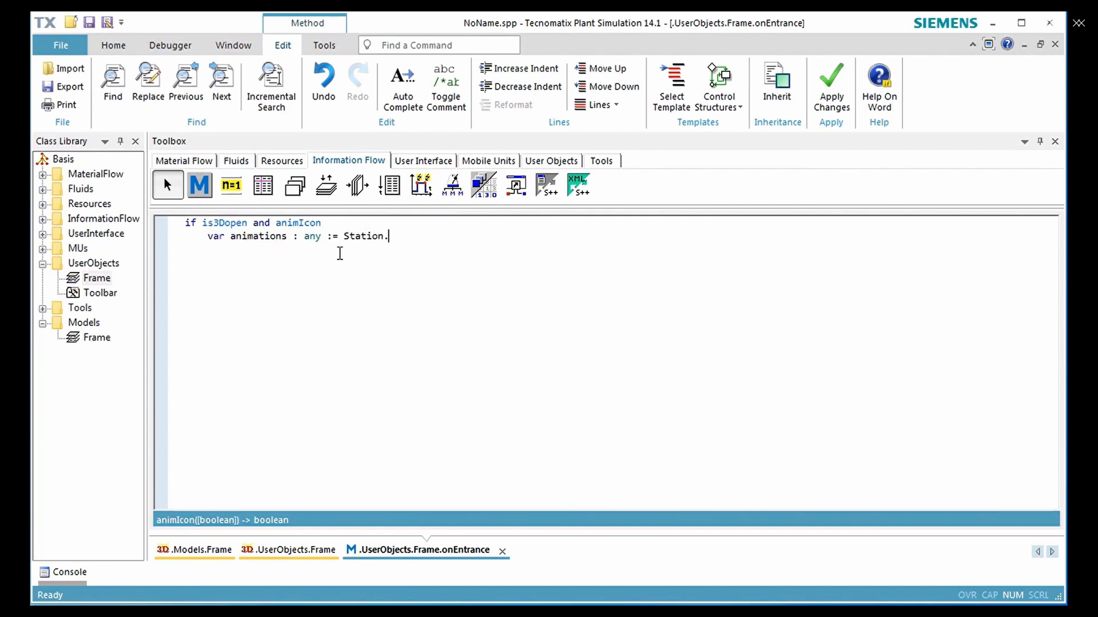
{"action": "type", "text": "_3D.getObject(\"ToolHol"}
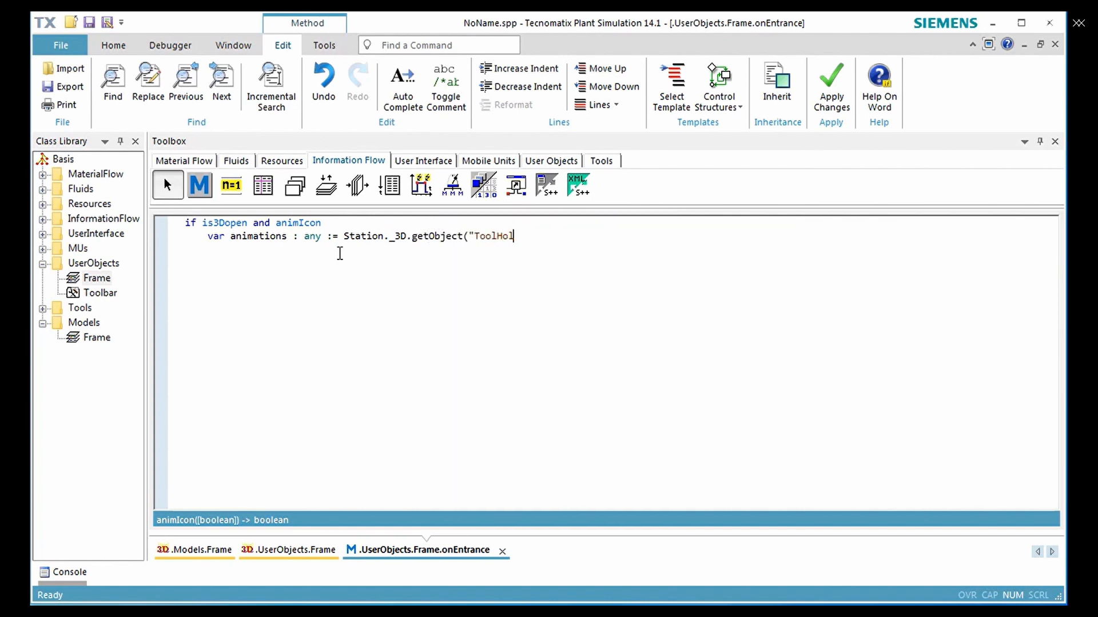
{"action": "type", "text": "der\").selfAnimations"}
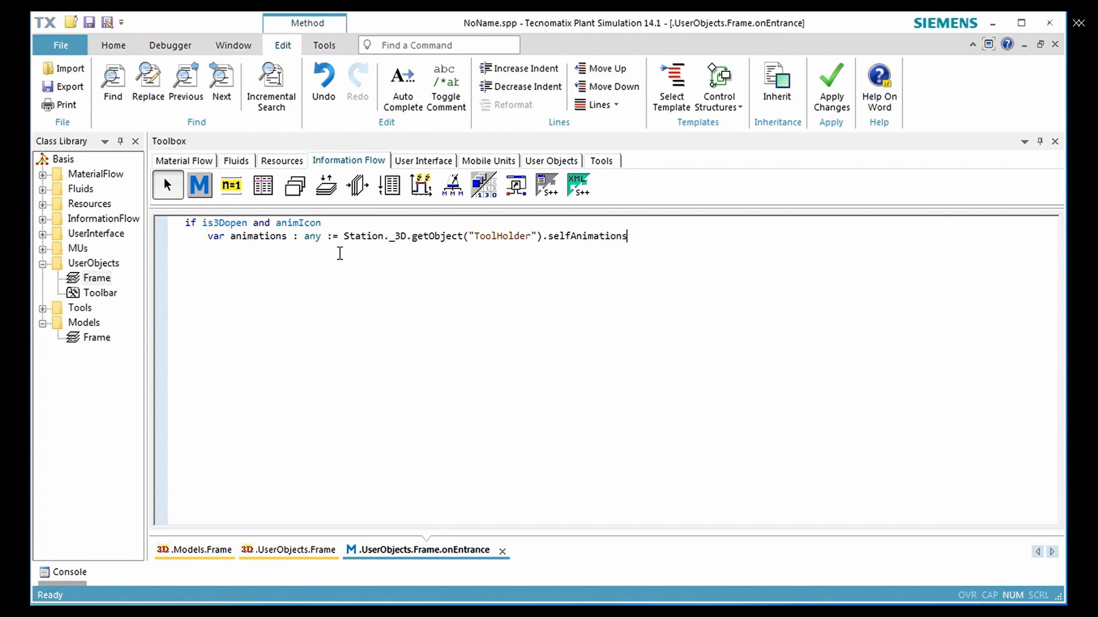
{"action": "key", "text": "Return"}
Add the lines "animations.resetAnimation" and "animations.left.schedule" to the first if block
{"action": "type", "text": "animations.resetAnimation     "}
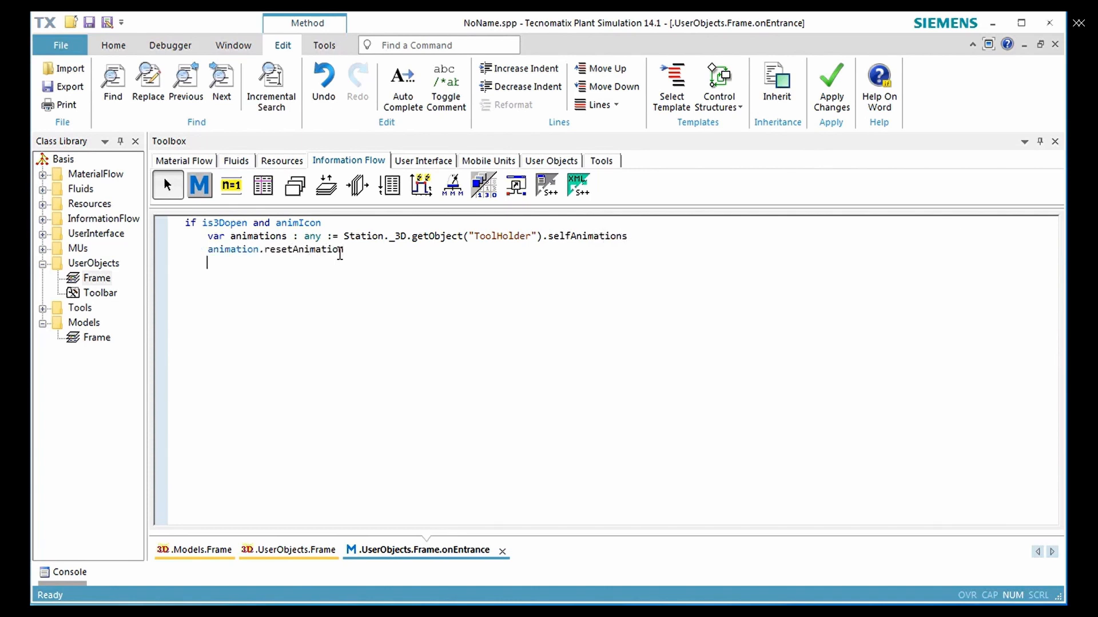
{"action": "type", "text": "animations.left.schedule"}
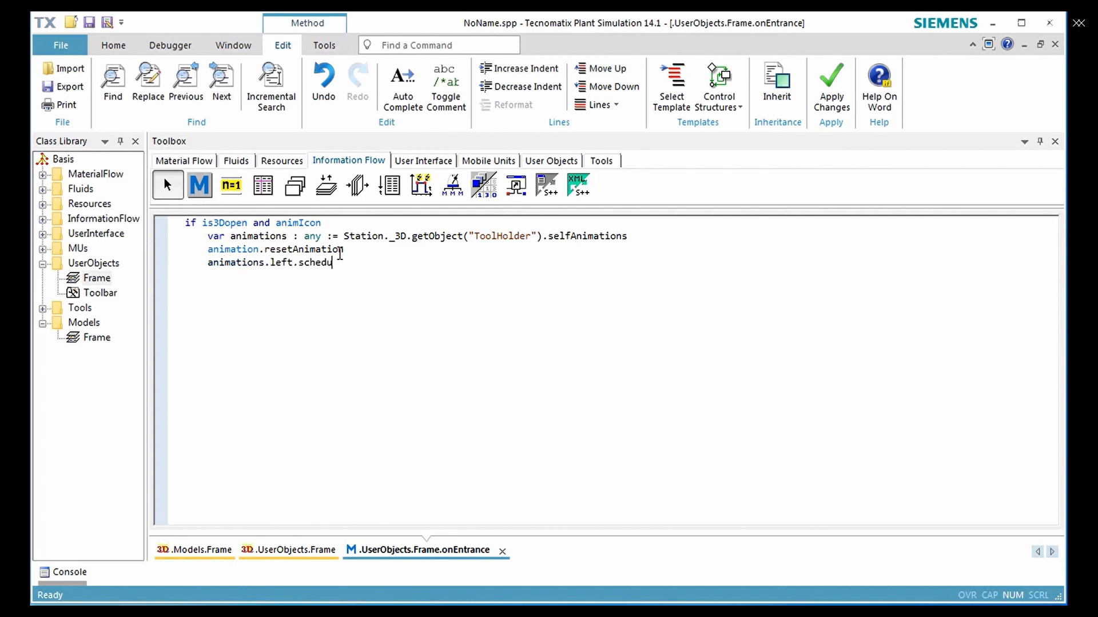
{"action": "left_click", "coordinate": [258, 250]}
{"action": "type", "text": "s"}
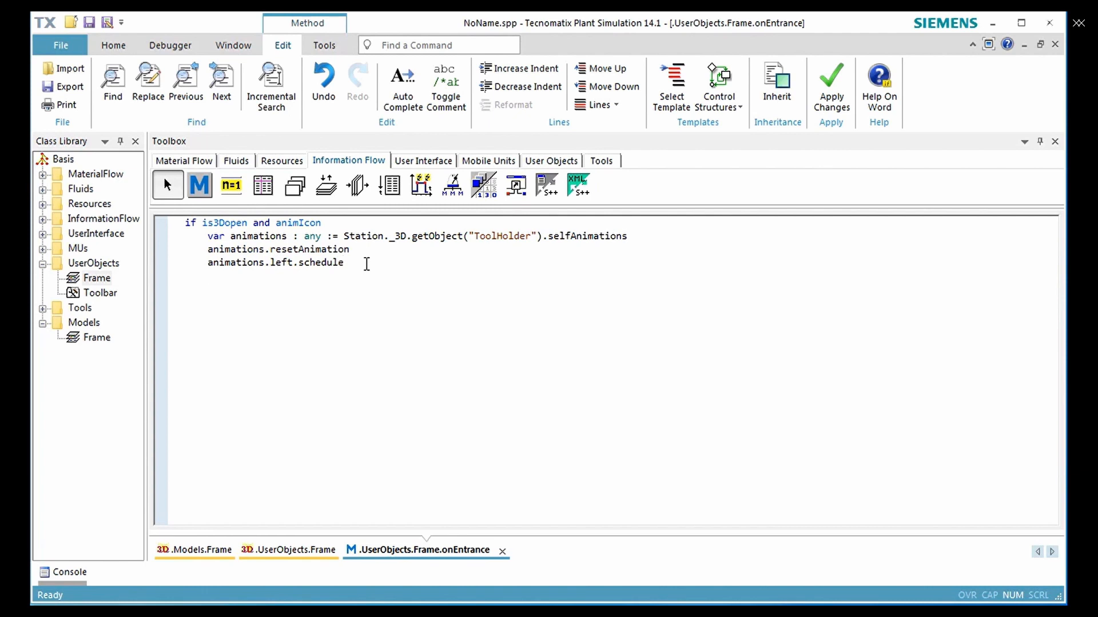
{"action": "type", "text": "animations.play"}
Finish the first if block with "animations.play" and "end", and follow it with "wait 1"
{"action": "key", "text": "Return"}
{"action": "type", "text": "end"}
{"action": "key", "text": "Return"}
{"action": "key", "text": "Return"}
{"action": "type", "text": "wait 1"}
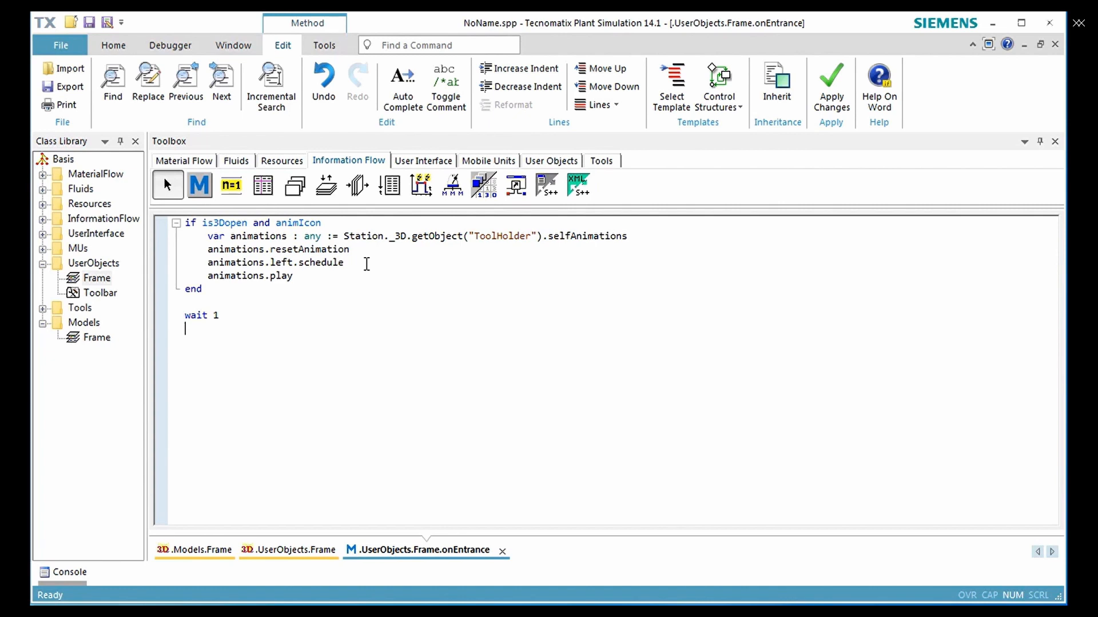
{"action": "key", "text": "Return"}
Start a second "if is3Dopen and animIcon" block with the line "animations.resetAnimation"
{"action": "type", "text": "if is3Dopen and animIco"}
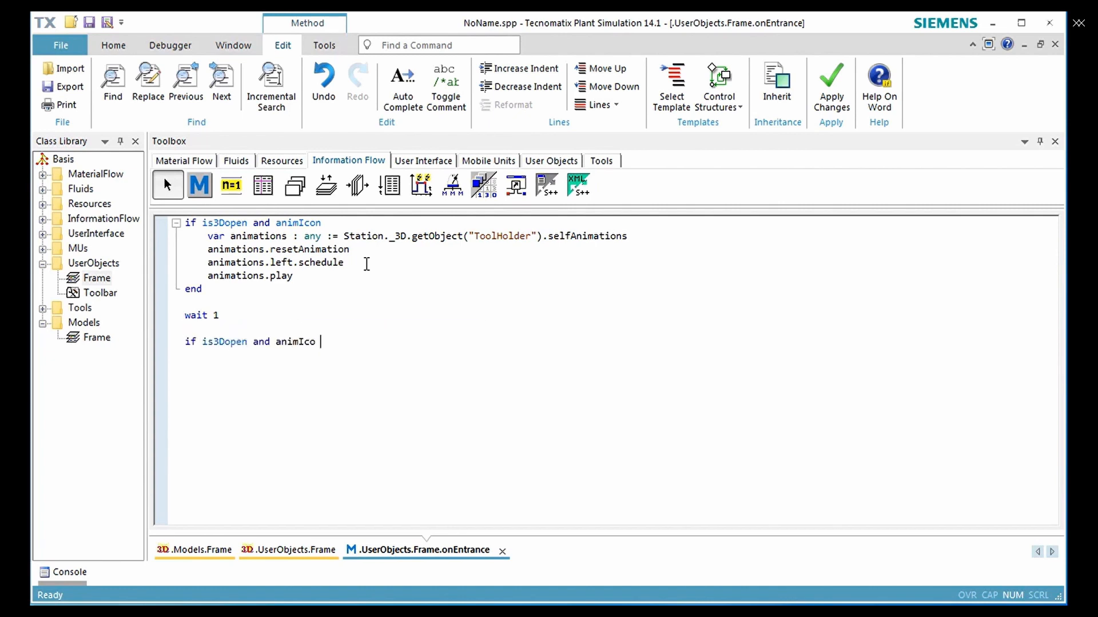
{"action": "key", "text": "BackSpace"}
{"action": "type", "text": "n("}
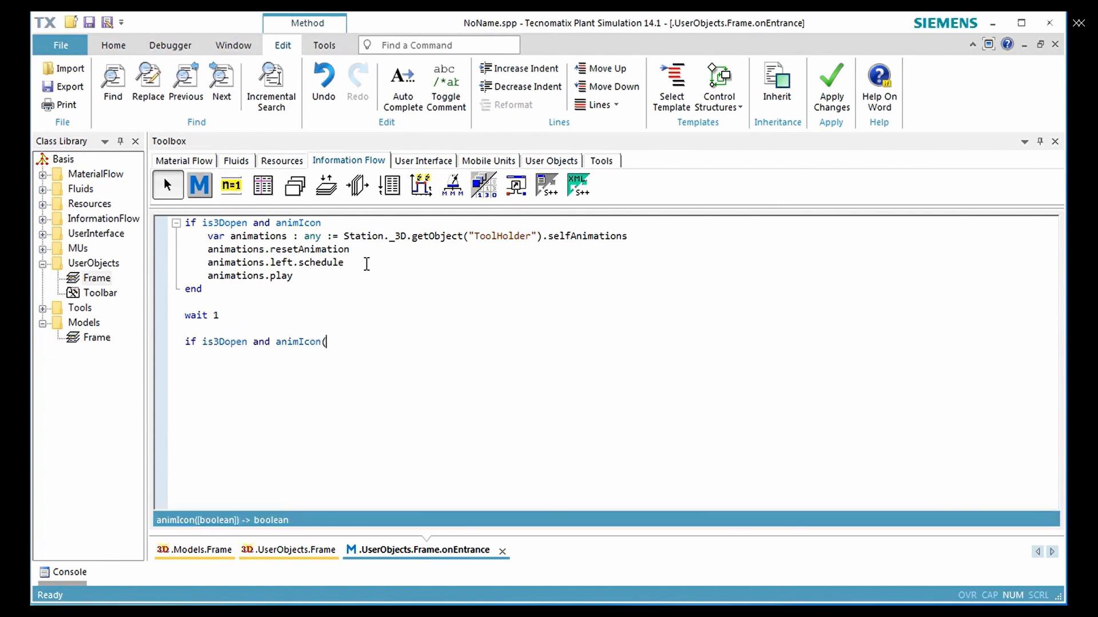
{"action": "key", "text": "Return"}
{"action": "type", "text": "animations.resetAnimation"}
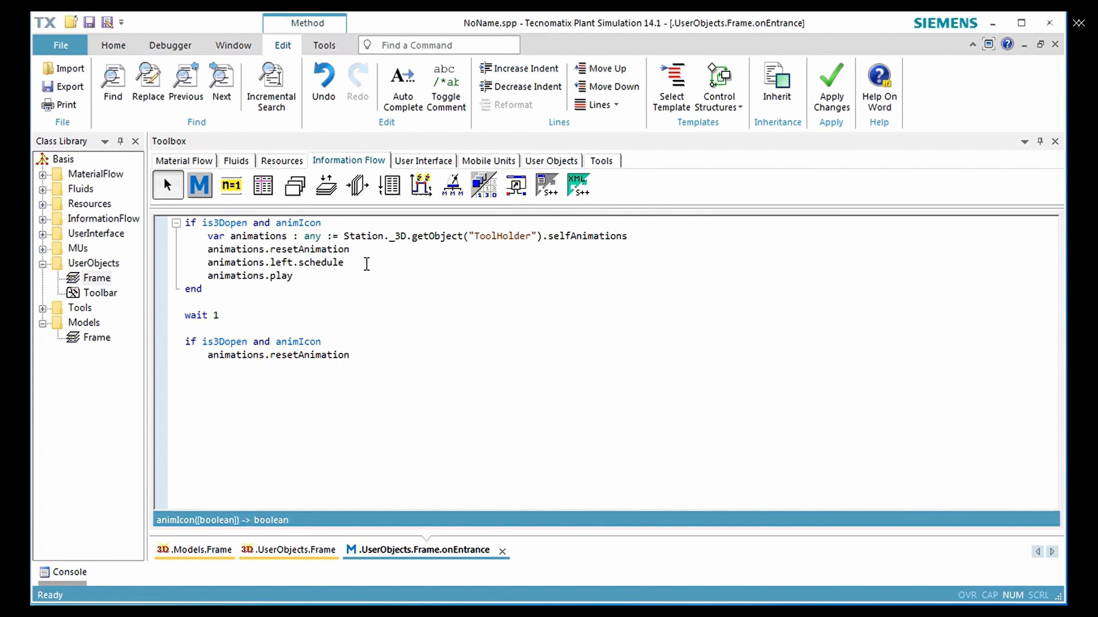
Complete the second if block with "animations.right.schedule", "animations.play" and "end"
{"action": "key", "text": "Return"}
{"action": "type", "text": "animations"}
{"action": "type", "text": ".right.schedule     "}
{"action": "type", "text": "a"}
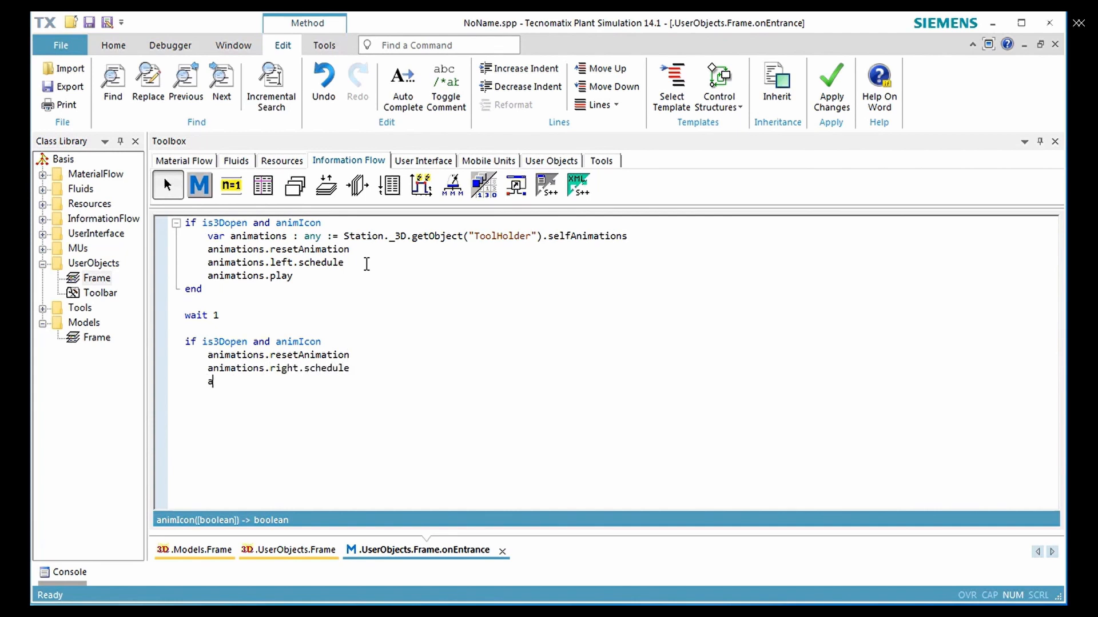
{"action": "type", "text": "nimations.play"}
{"action": "key", "text": "Return"}
{"action": "type", "text": "end"}
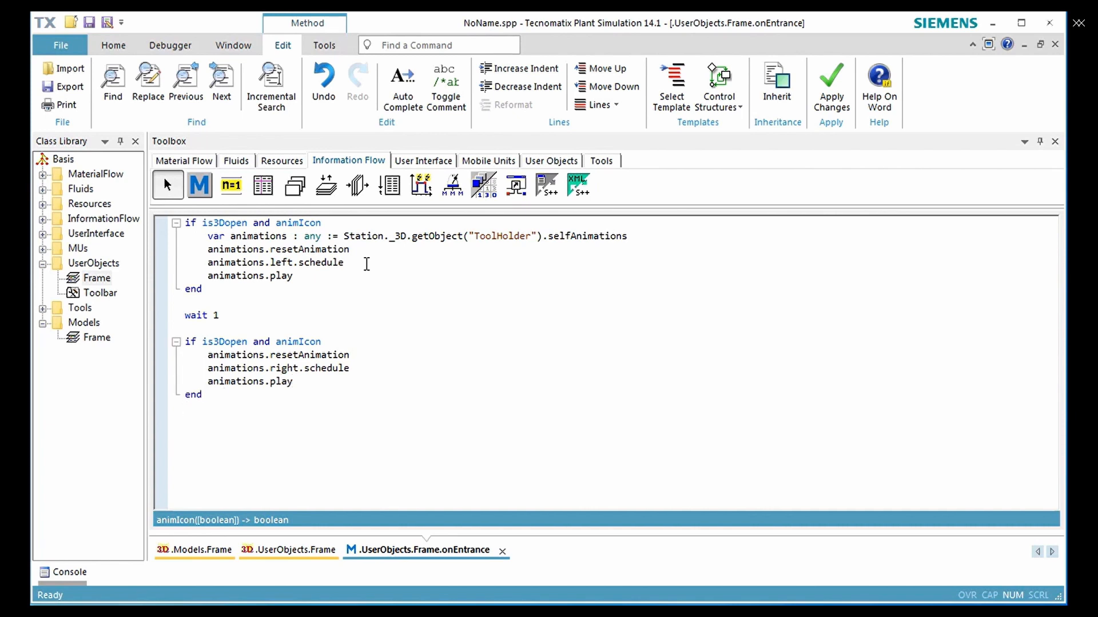
Add "wait 20" below the second block and begin a third "if is3Dopen and animIcon" block
{"action": "key", "text": "Return"}
{"action": "key", "text": "Return"}
{"action": "type", "text": "wait 29"}
{"action": "key", "text": "Return"}
{"action": "key", "text": "Return"}
{"action": "type", "text": "if is3D"}
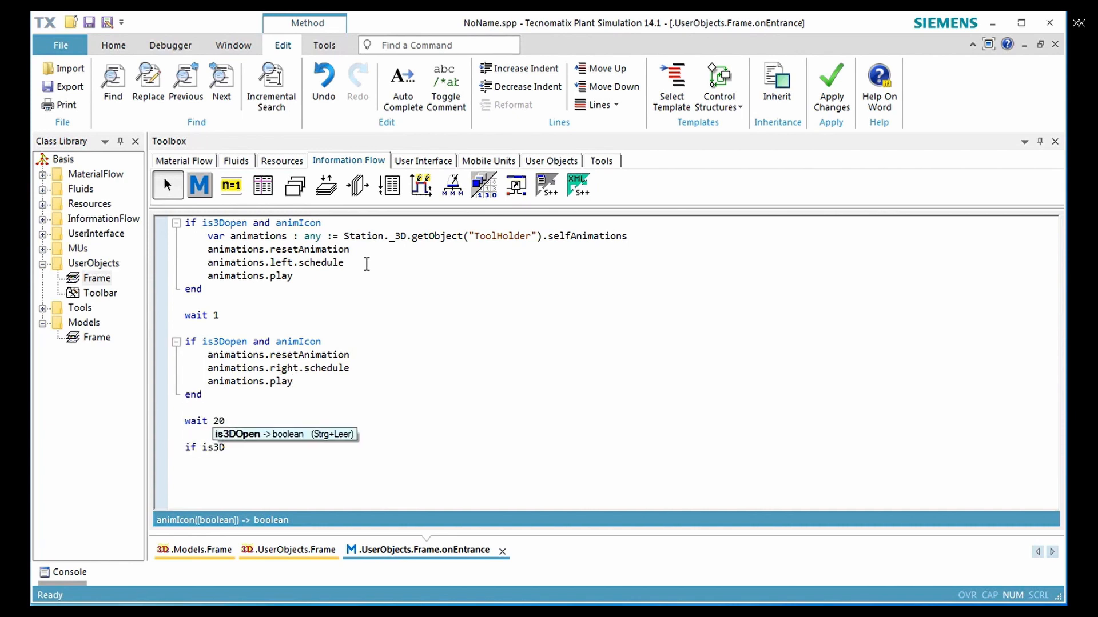
{"action": "type", "text": "open and animIcon"}
{"action": "key", "text": "Return"}
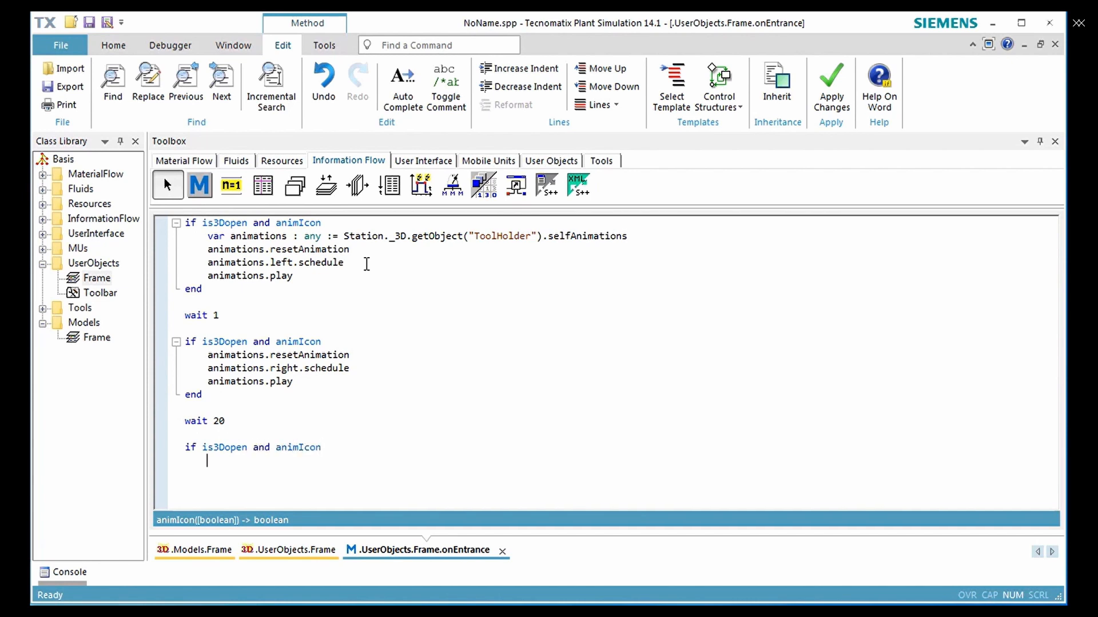
Fill the third if block with "animations.resetAnimation", "animations.Middle.schedule" and "animations.play", closing it with "end"
{"action": "type", "text": "animations.resetAnimation ani"}
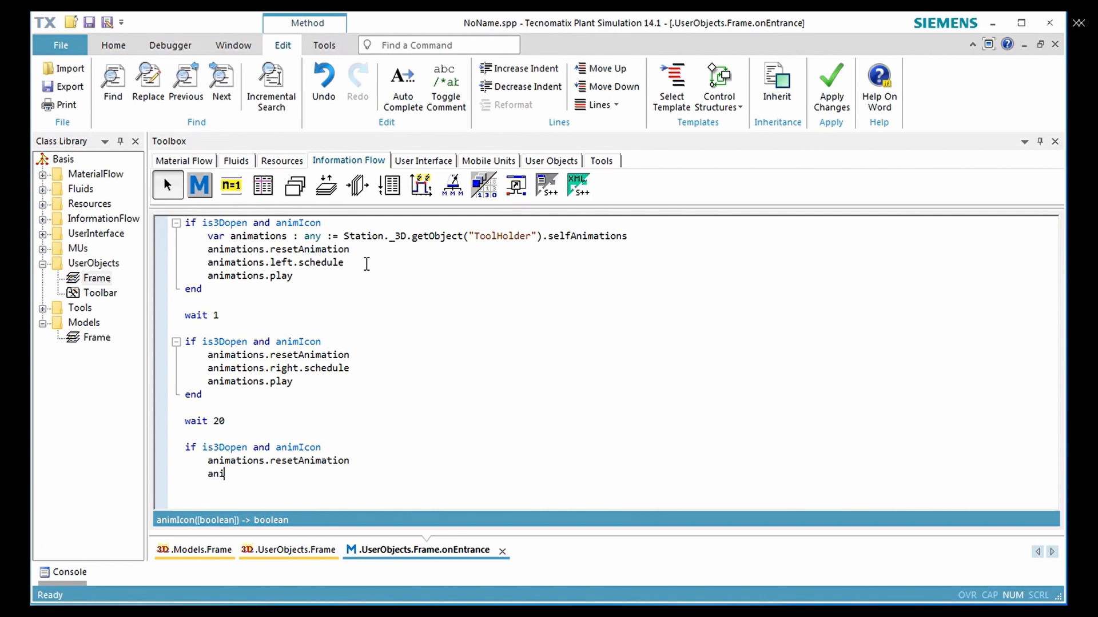
{"action": "type", "text": "mation.Middle.schedule"}
{"action": "left_click", "coordinate": [248, 474]}
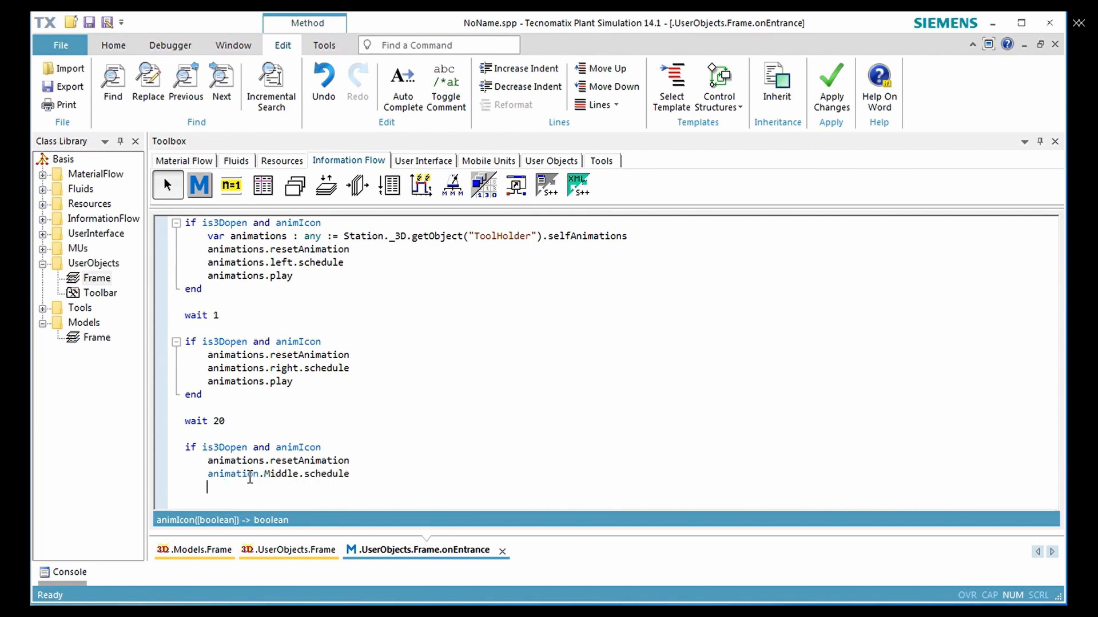
{"action": "type", "text": "s"}
{"action": "key", "text": "End"}
{"action": "key", "text": "Return"}
{"action": "type", "text": "animations.play"}
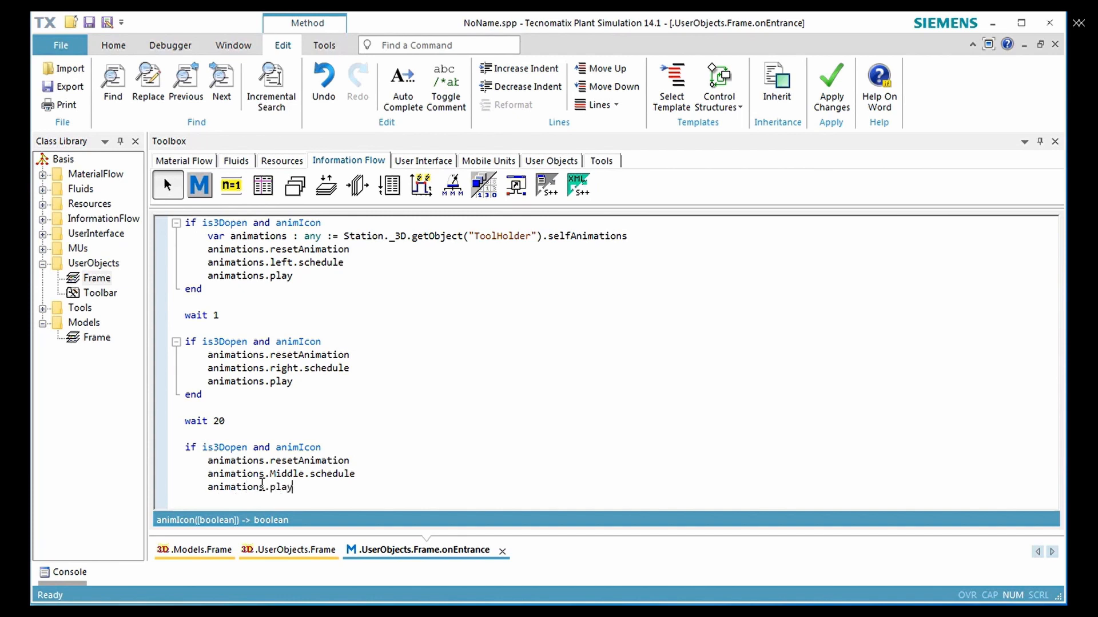
{"action": "key", "text": "Return"}
{"action": "type", "text": "end"}
End the method code with "wait 1", apply the changes and close the method
{"action": "key", "text": "Return"}
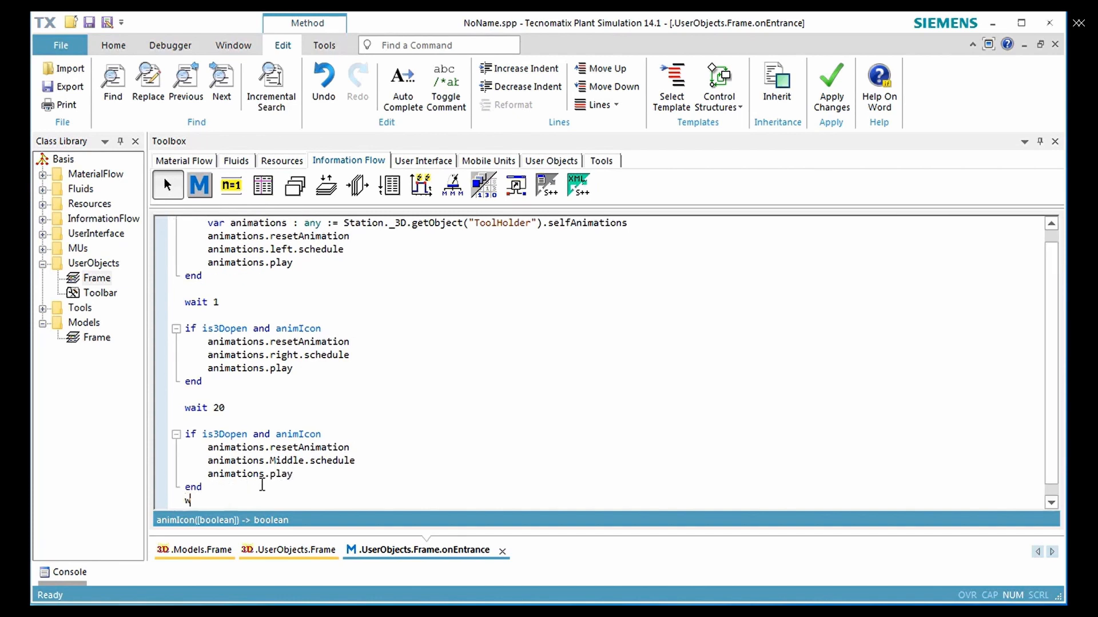
{"action": "type", "text": "wait 1"}
{"action": "key", "text": "Return"}
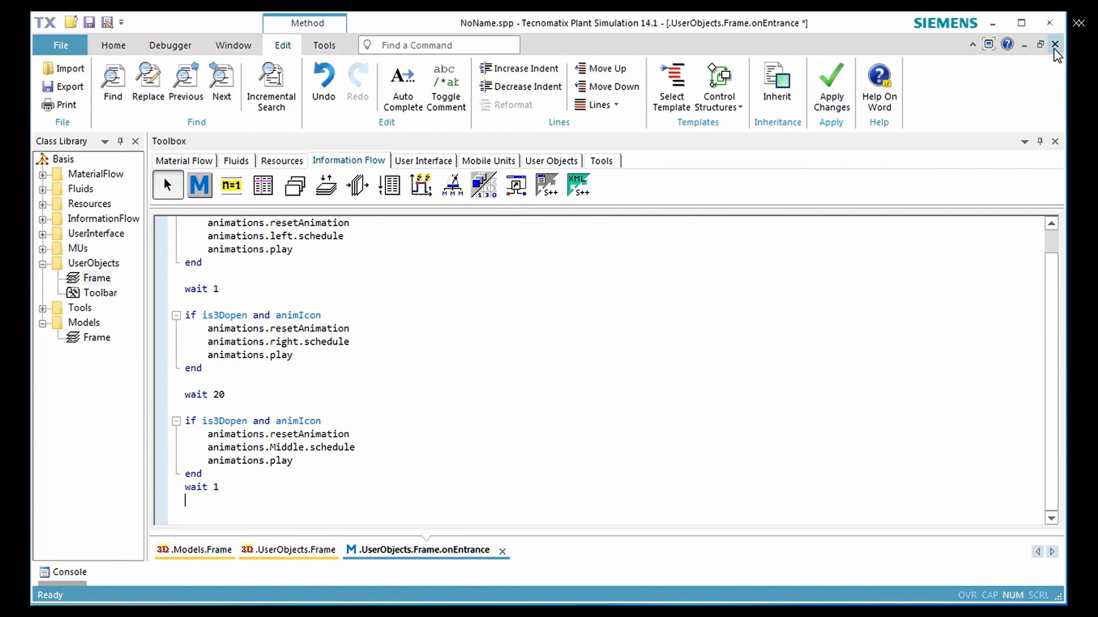
{"action": "key", "text": "F7"}
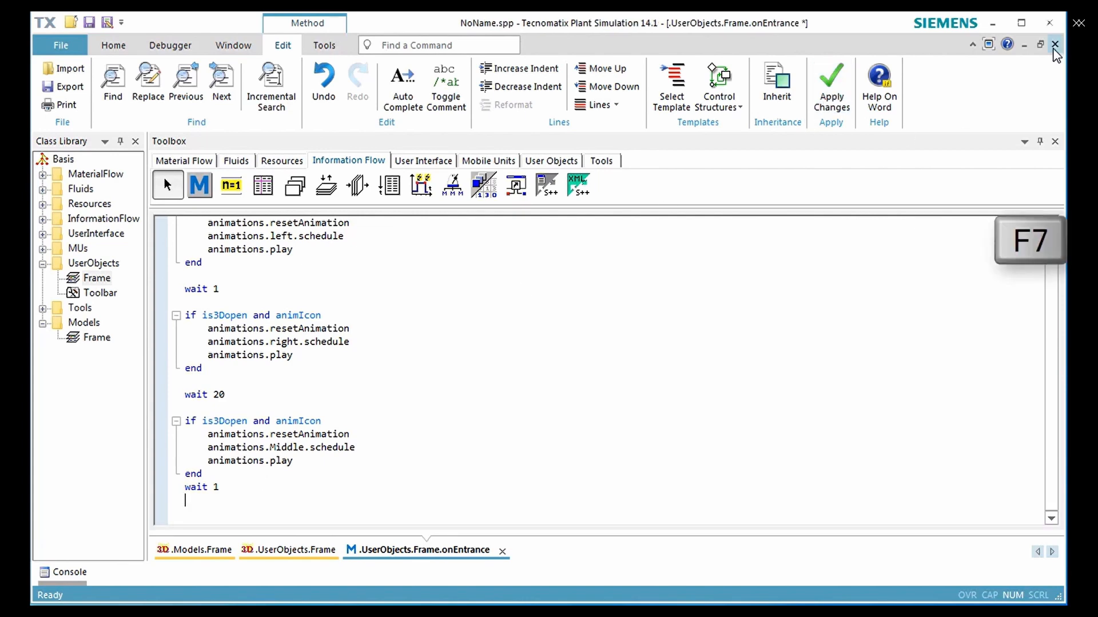
{"action": "left_click", "coordinate": [1054, 45]}
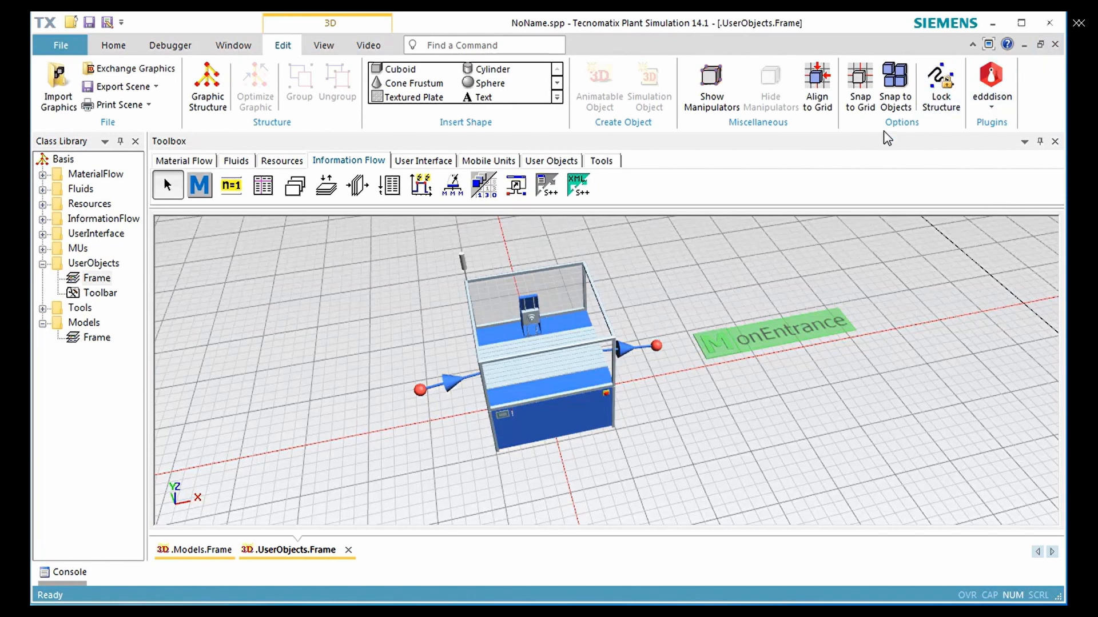
Rename the Frame in the UserObjects folder as MyStation and close its window
{"action": "left_click", "coordinate": [102, 282]}
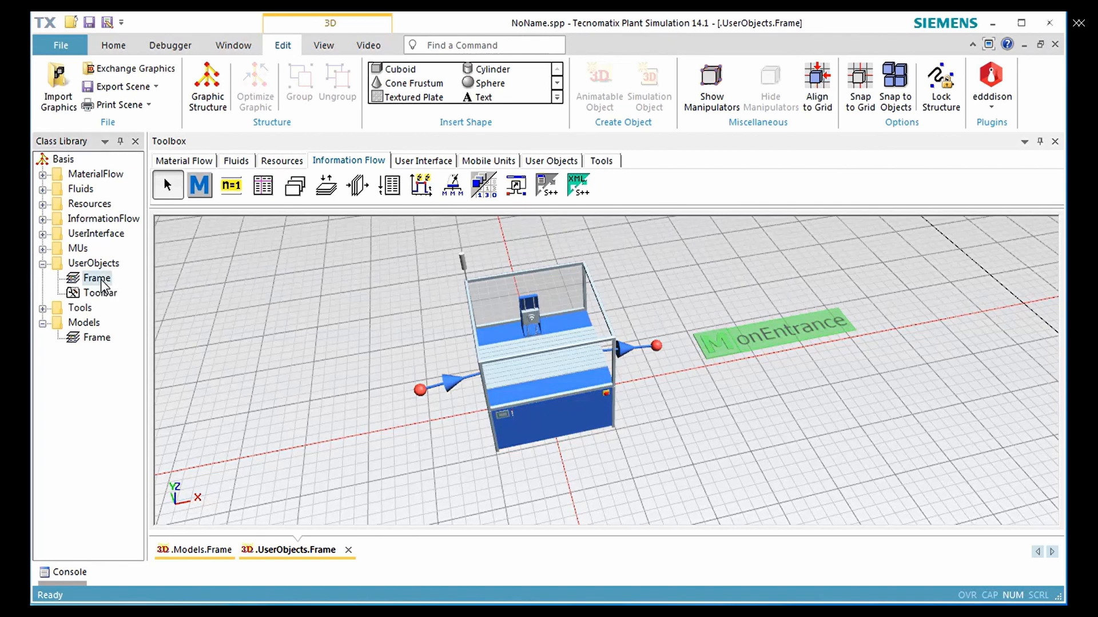
{"action": "key", "text": "F2"}
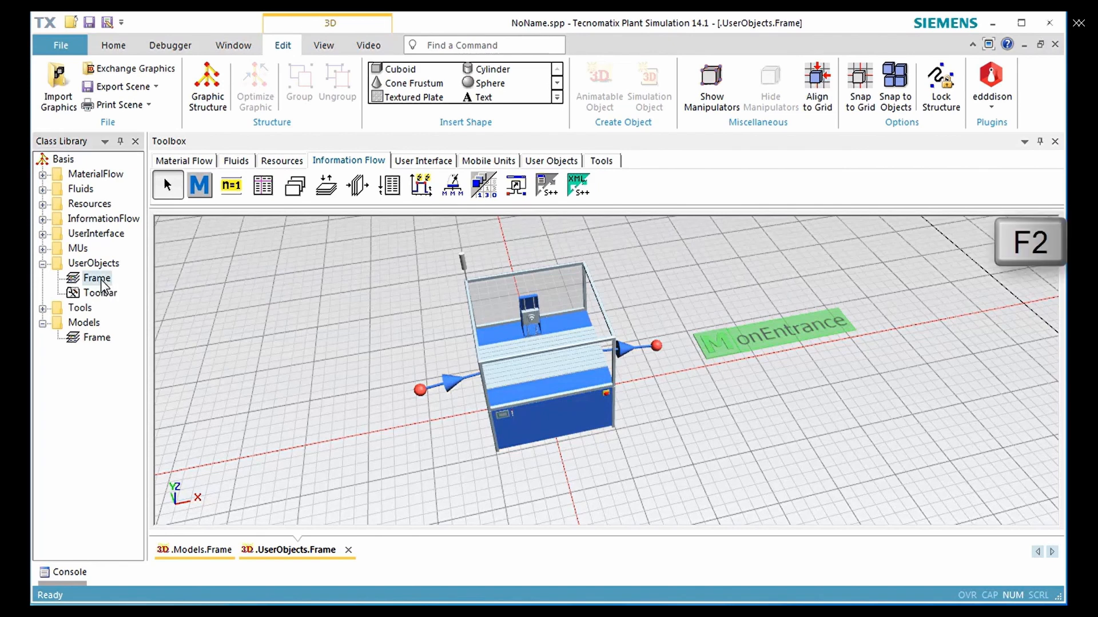
{"action": "type", "text": "MyStation"}
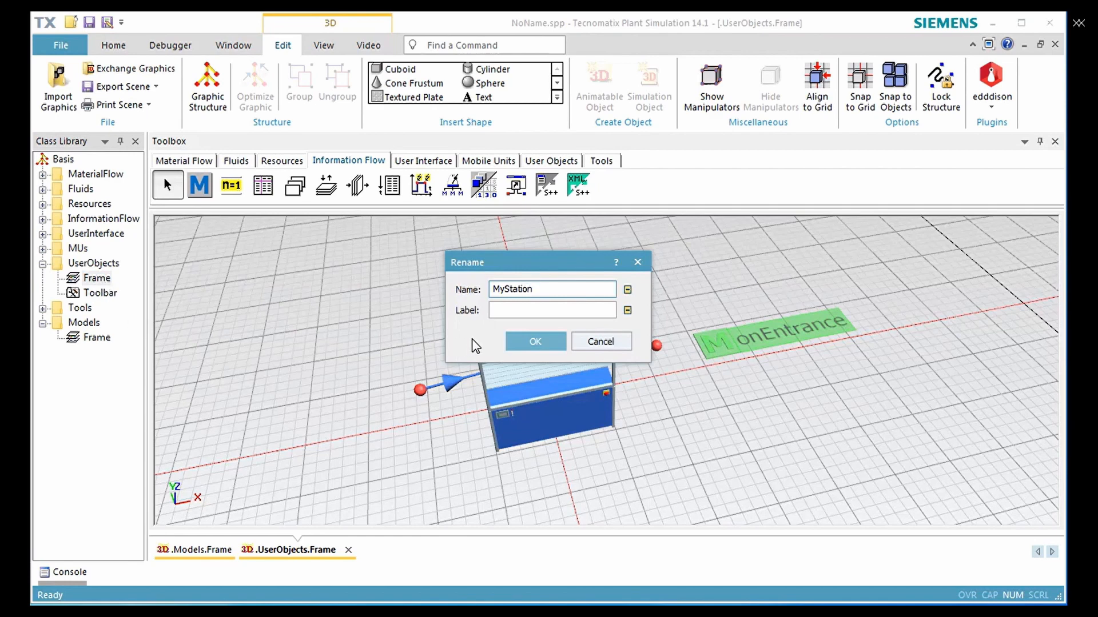
{"action": "left_click", "coordinate": [518, 339]}
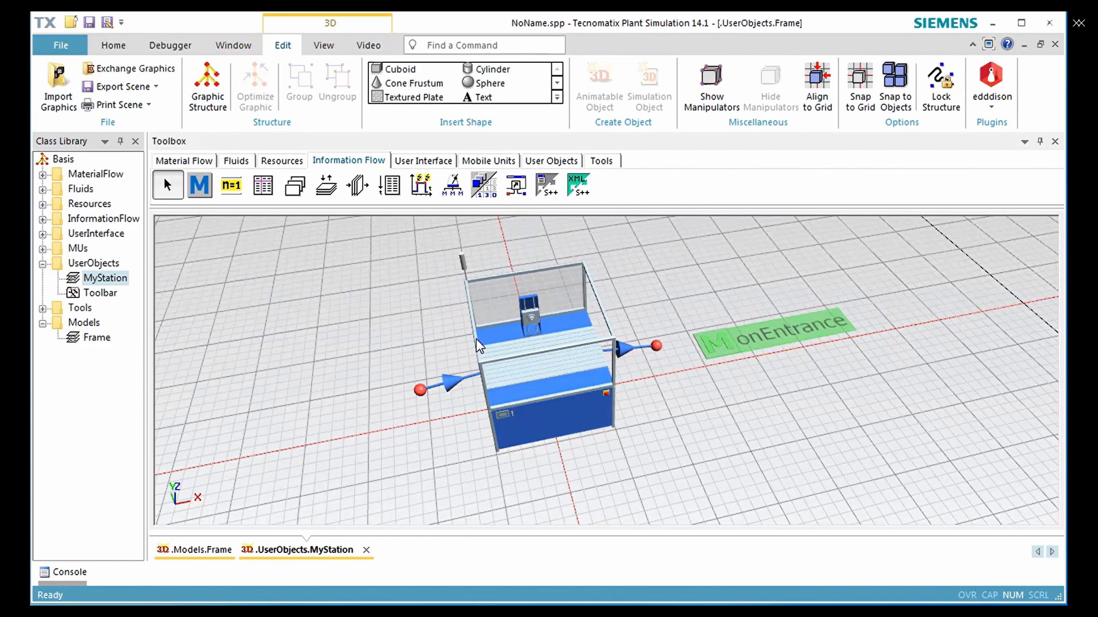
{"action": "left_click", "coordinate": [1055, 44]}
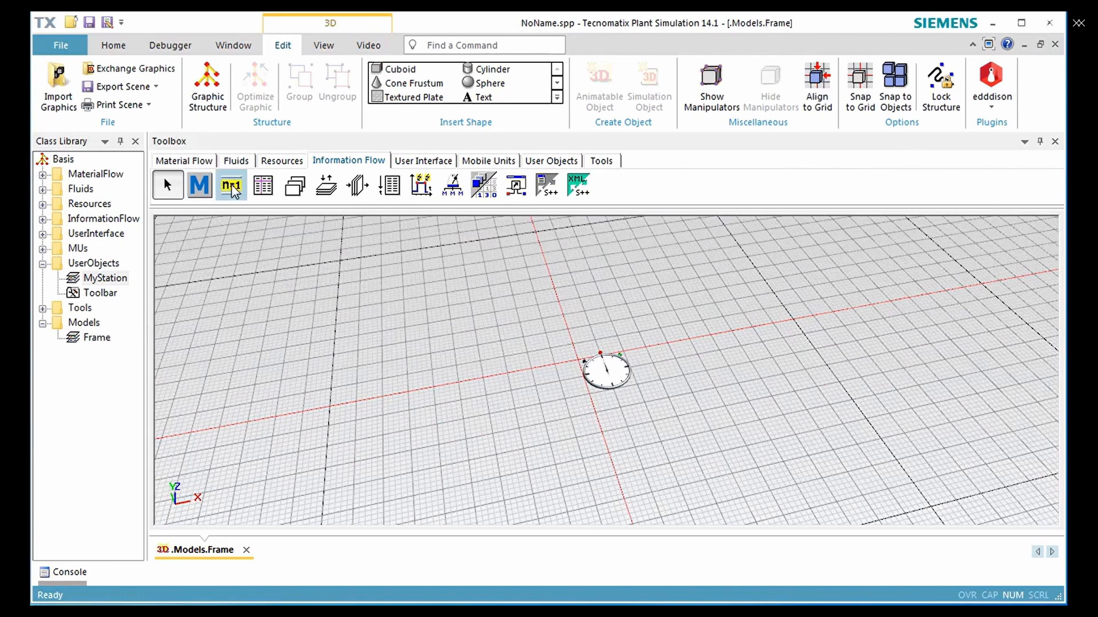
Insert a Source into the Models frame, in front of the EventController
{"action": "left_click", "coordinate": [204, 162]}
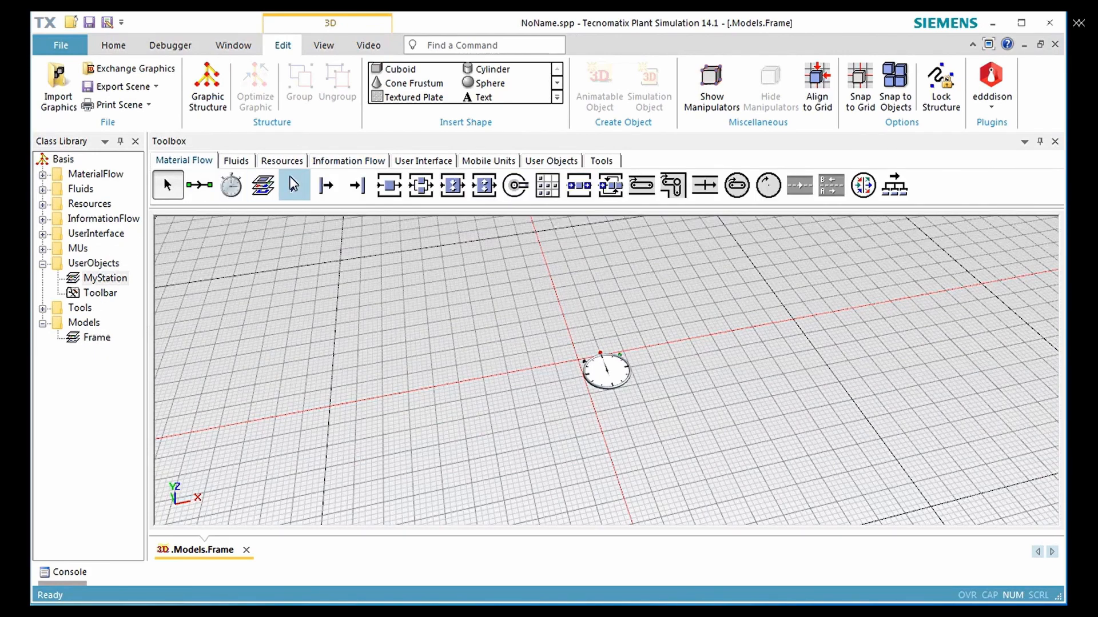
{"action": "left_click", "coordinate": [326, 185]}
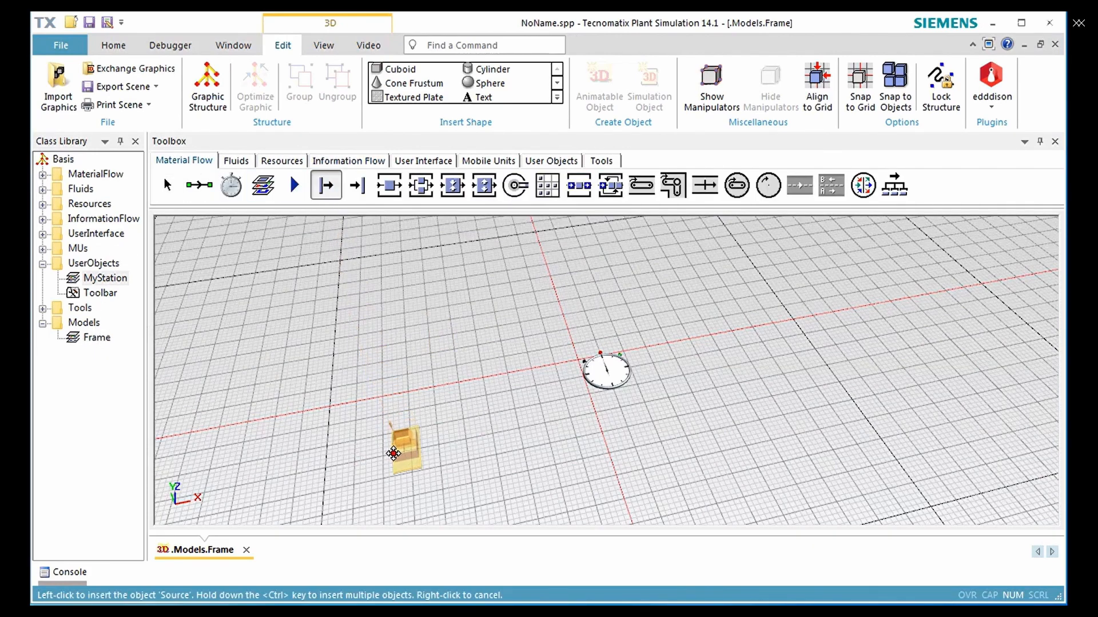
{"action": "left_click", "coordinate": [387, 474]}
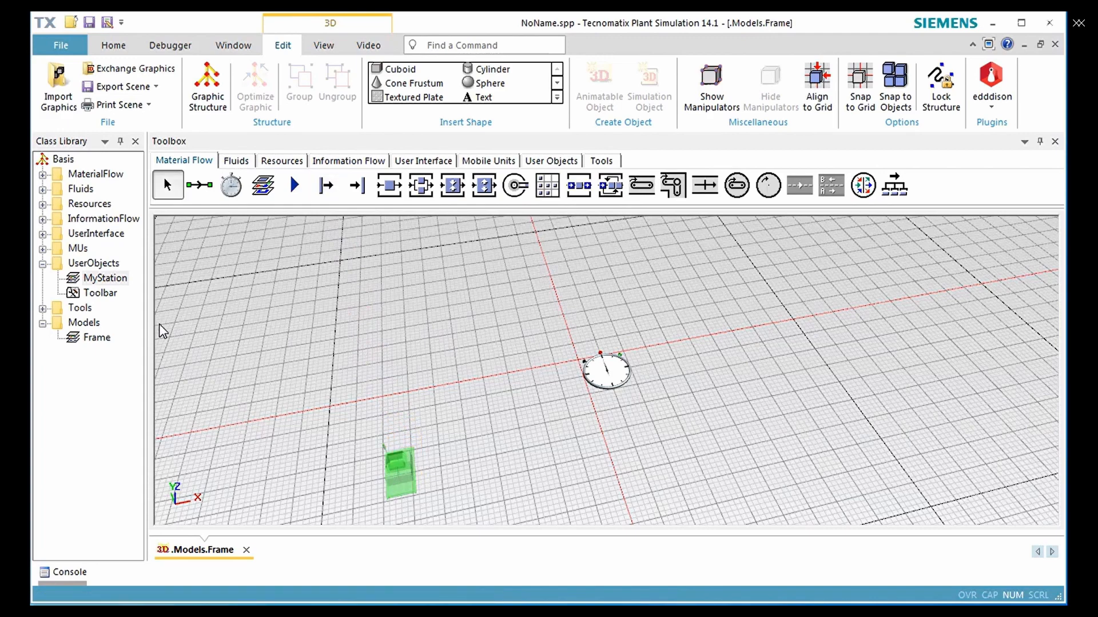
Add MyStation to the Material Flow toolbox and insert three instances of it in a row, directly adjoining the Source
{"action": "left_click", "coordinate": [113, 281]}
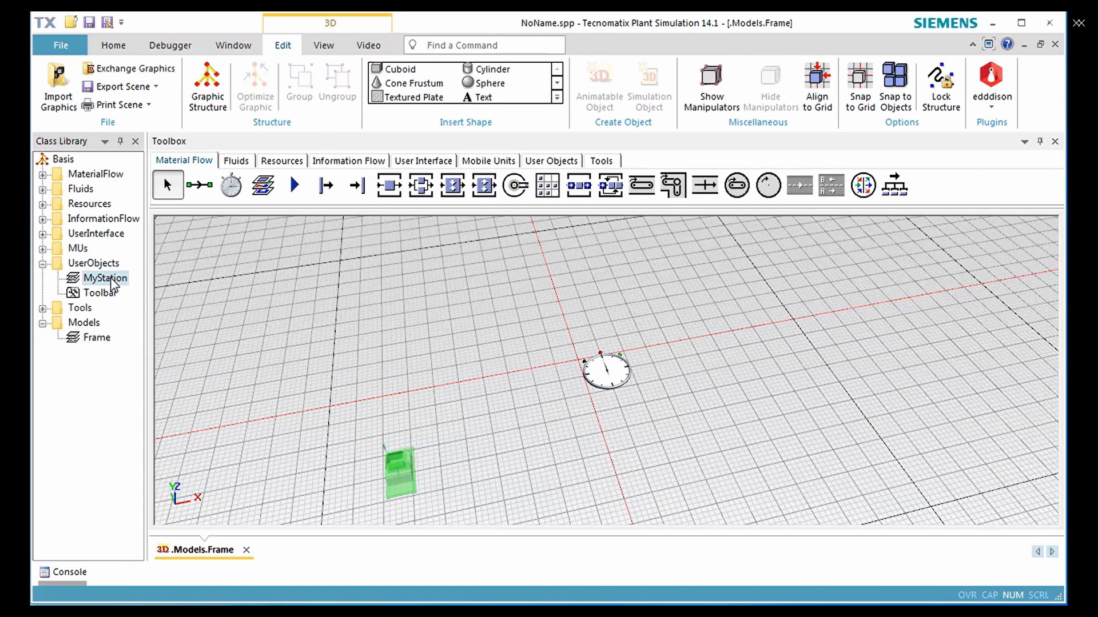
{"action": "left_click_drag", "start_coordinate": [113, 282], "coordinate": [932, 191]}
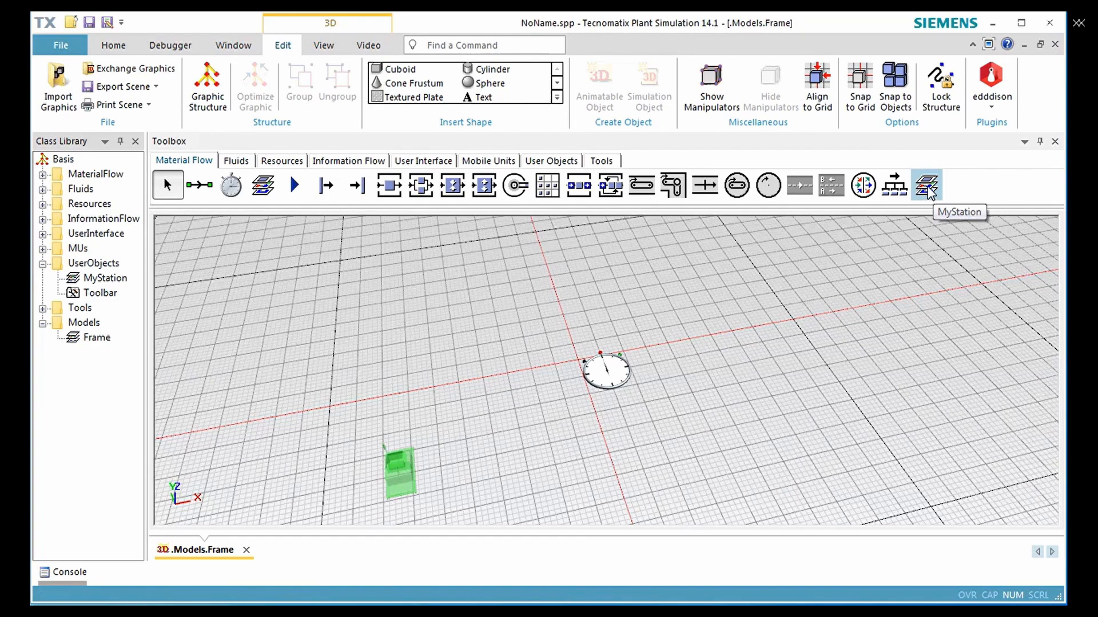
{"action": "left_click", "coordinate": [932, 196]}
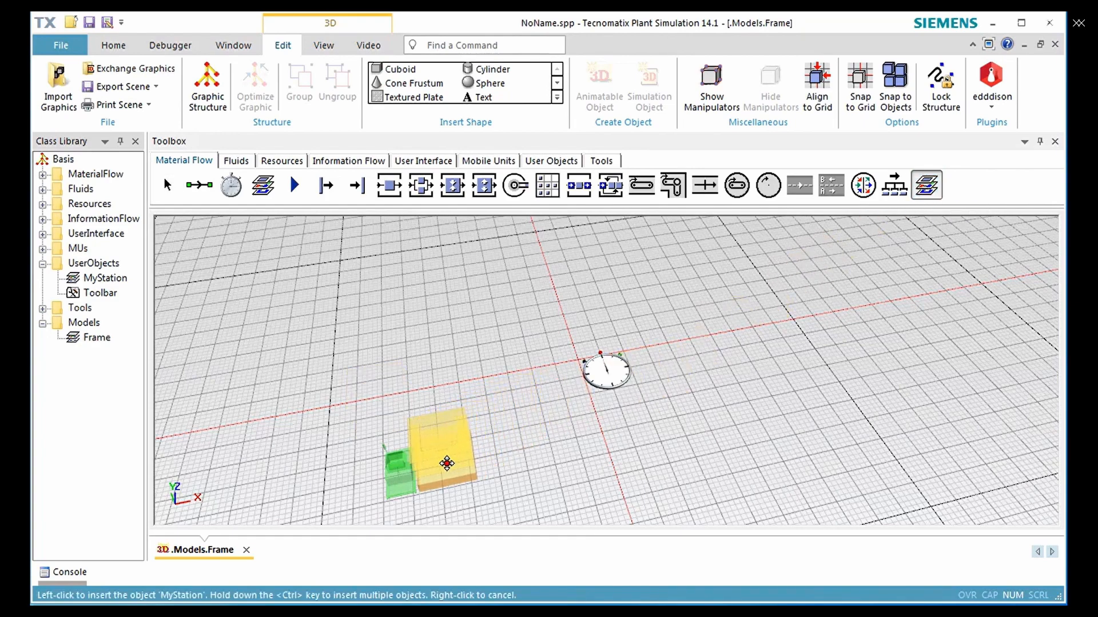
{"action": "left_click", "coordinate": [447, 464]}
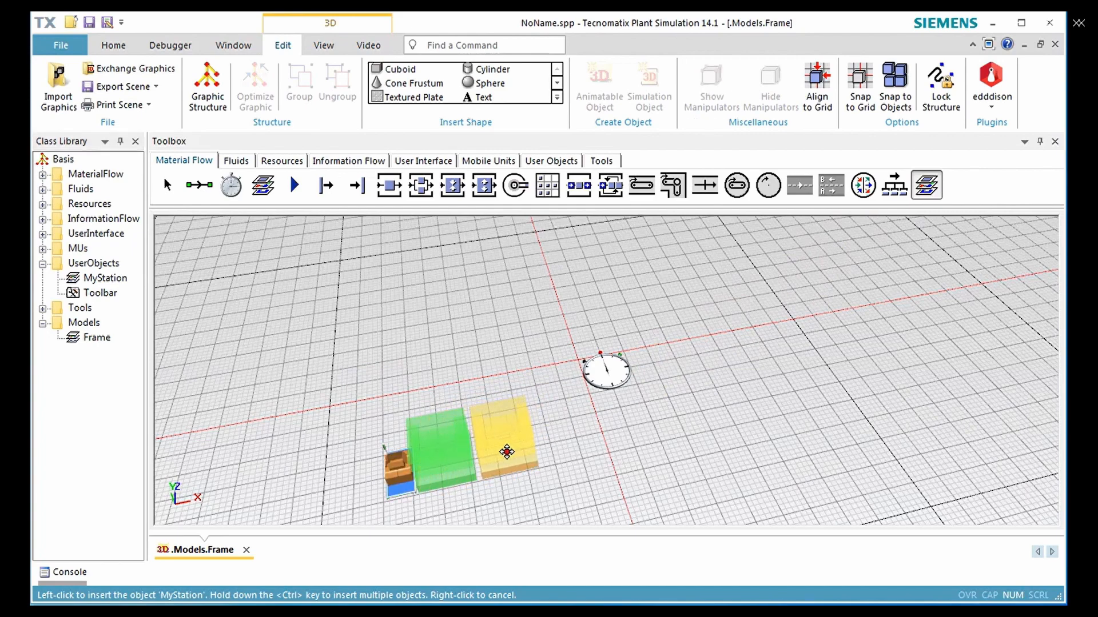
{"action": "left_click", "coordinate": [503, 452]}
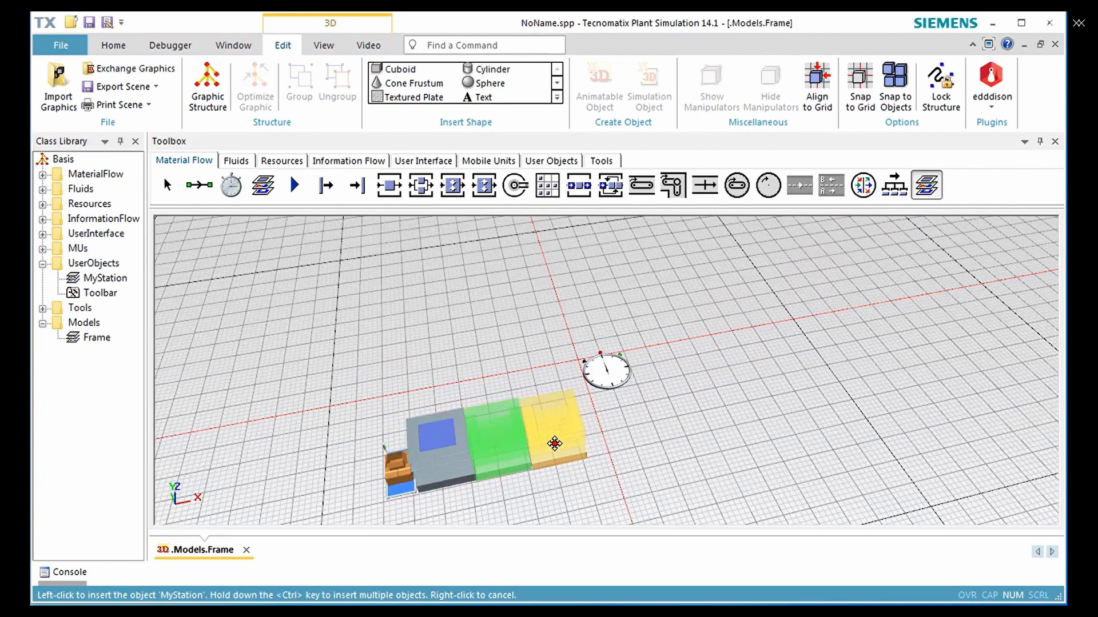
{"action": "left_click", "coordinate": [555, 444]}
{"action": "right_click", "coordinate": [688, 403]}
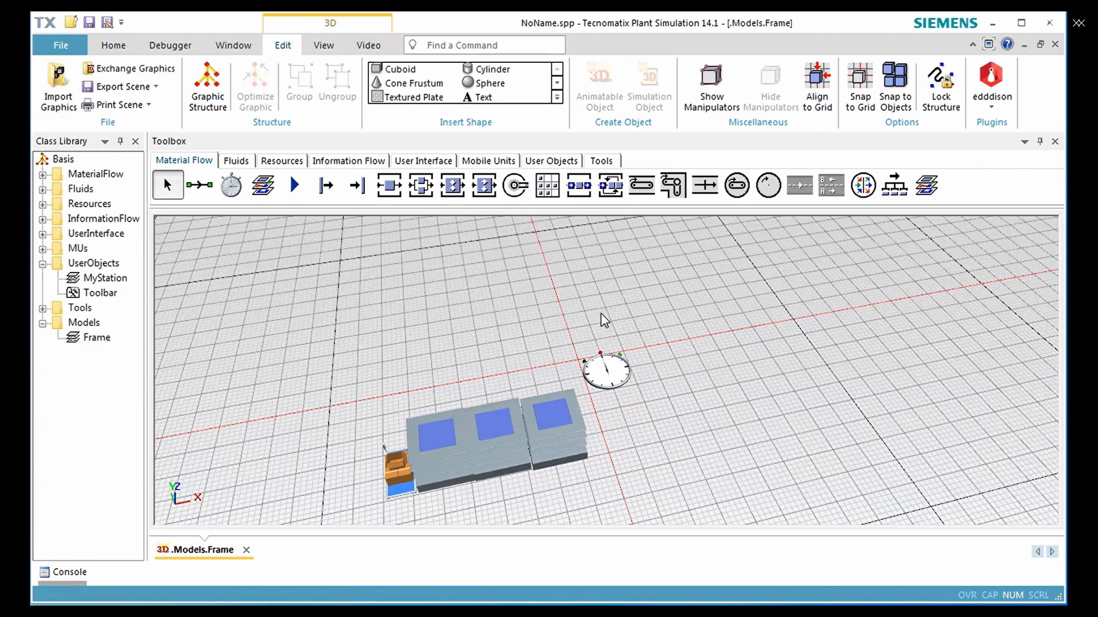
Insert a Drain into the Models frame, directly behind the third MyStation
{"action": "left_click", "coordinate": [368, 196]}
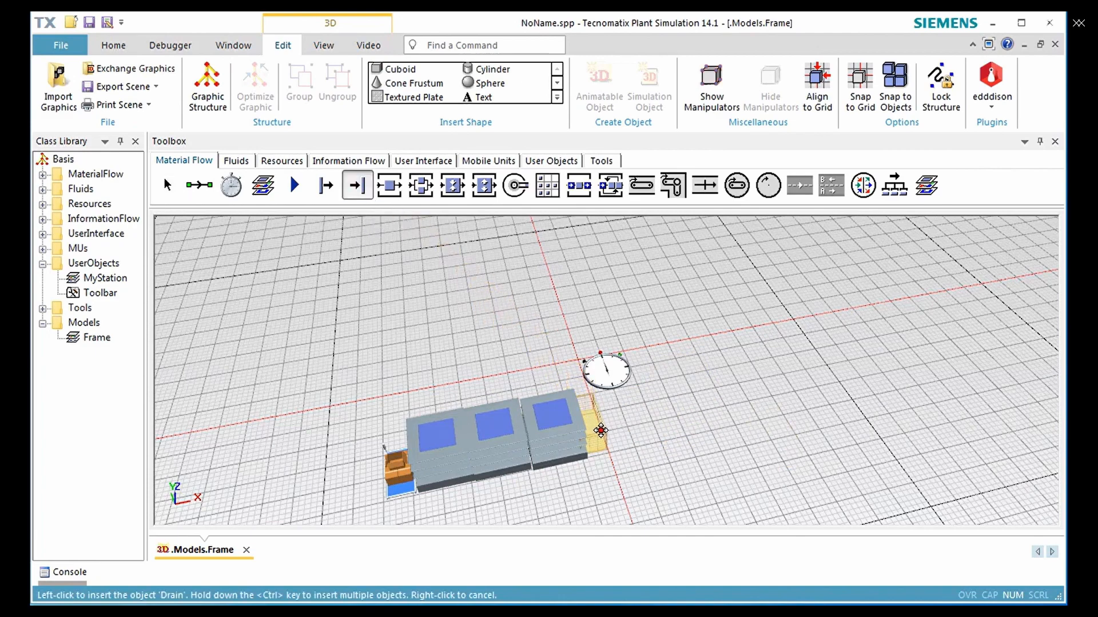
{"action": "left_click", "coordinate": [600, 432]}
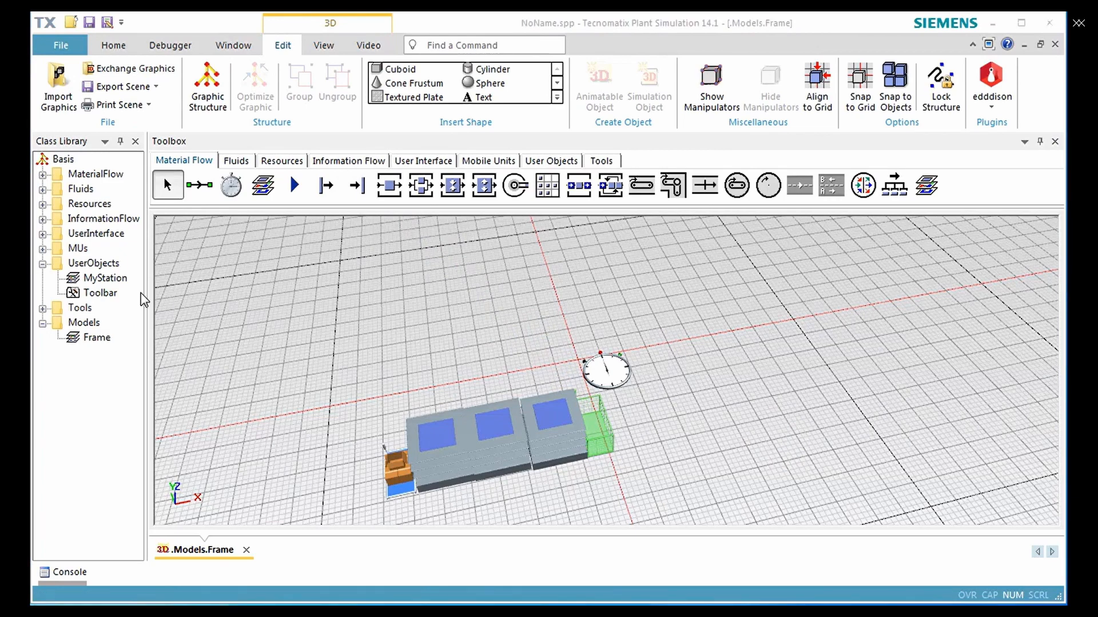
In the 3D properties of the MyStation class, hide the default and deco graphic groups and enable Show content, closing its window
{"action": "double_click", "coordinate": [109, 279]}
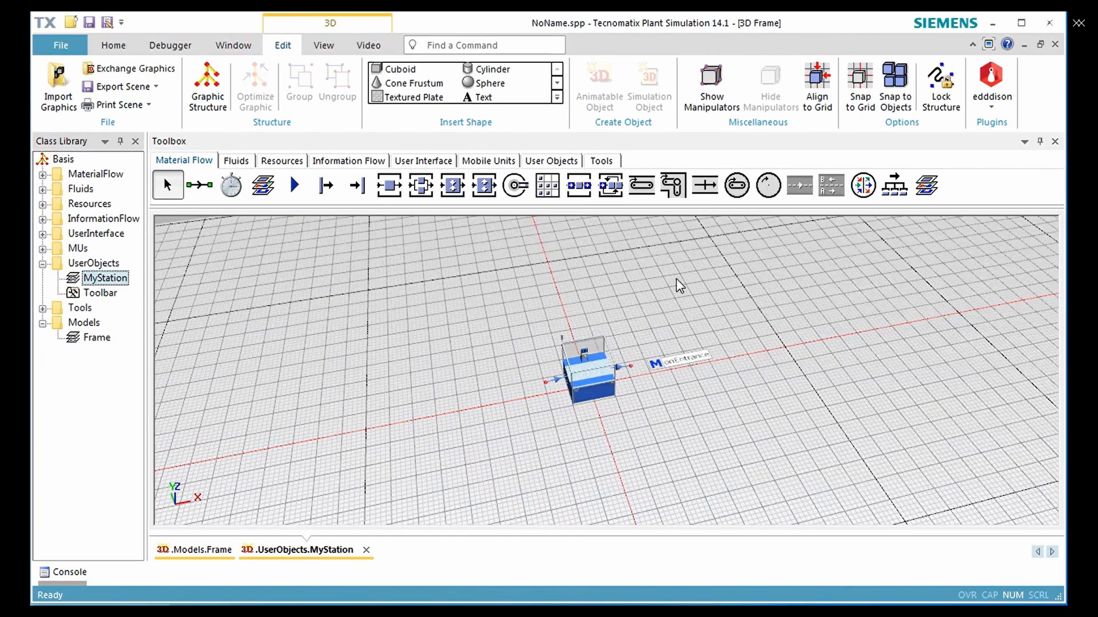
{"action": "right_click", "coordinate": [730, 303]}
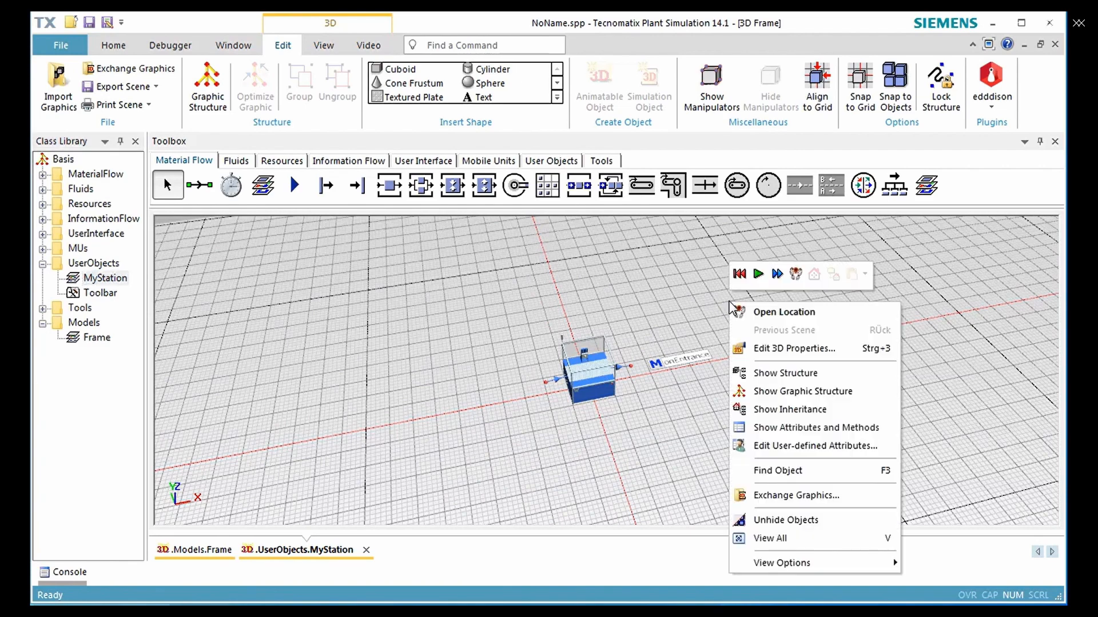
{"action": "left_click", "coordinate": [762, 350]}
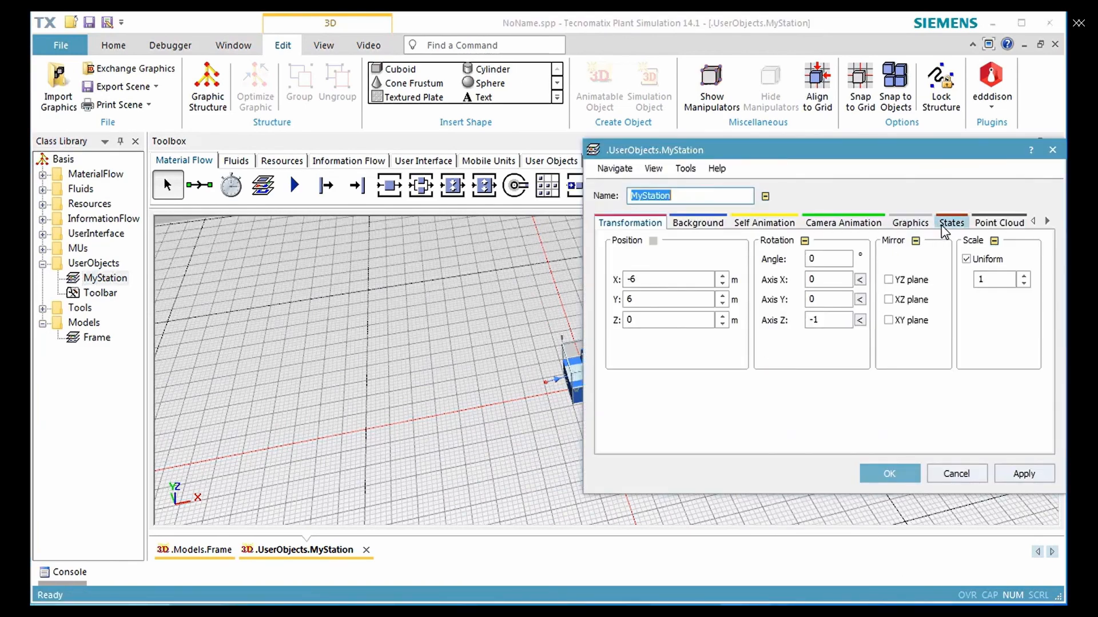
{"action": "left_click", "coordinate": [926, 225]}
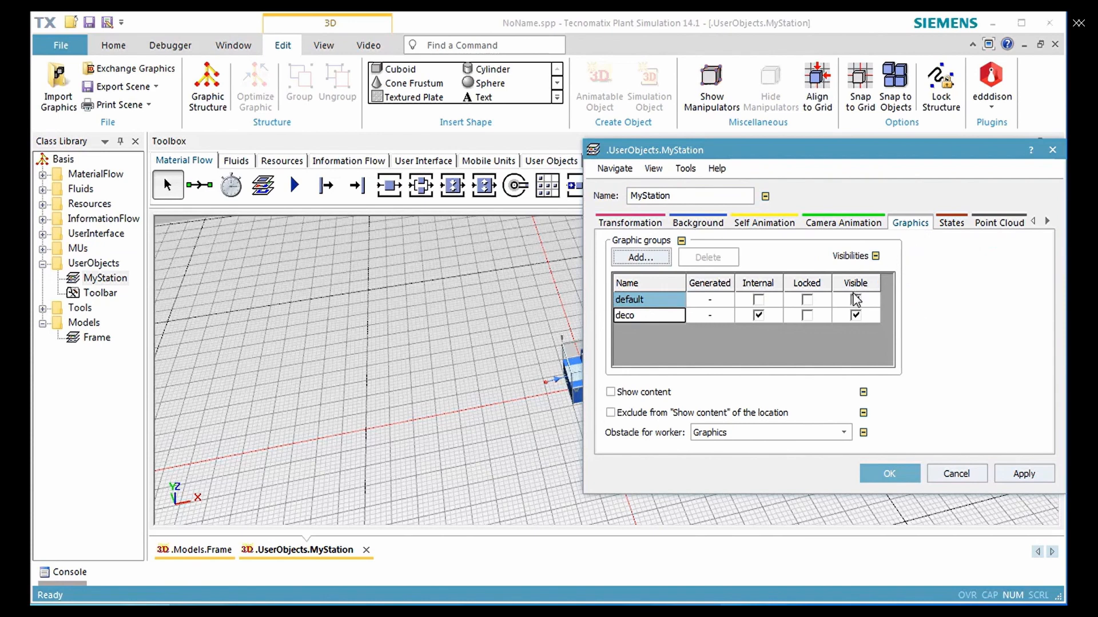
{"action": "left_click", "coordinate": [855, 301]}
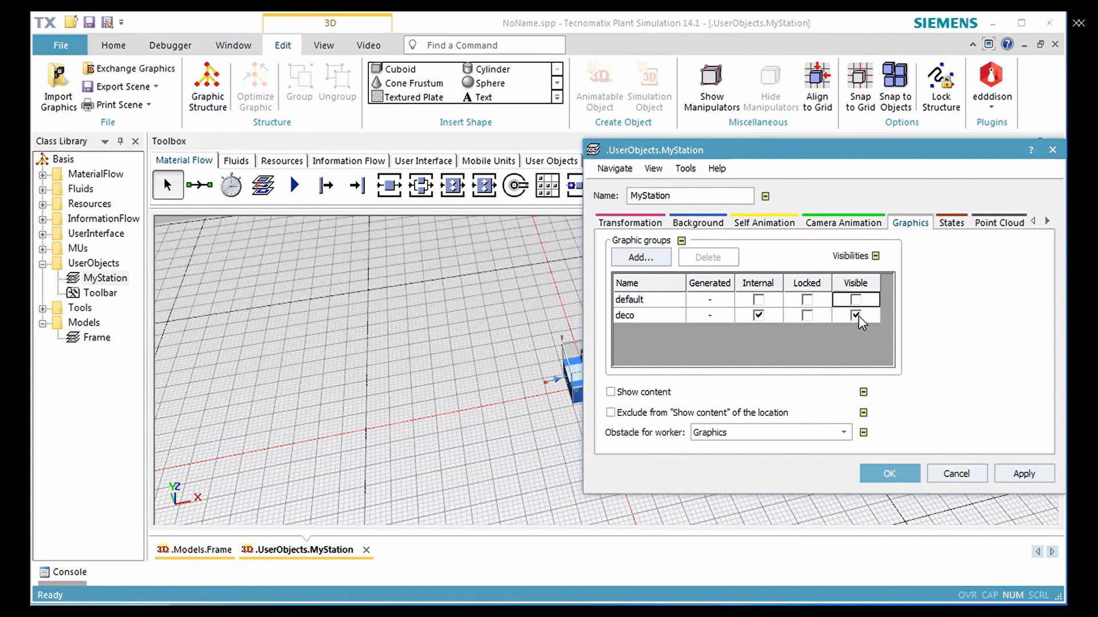
{"action": "left_click", "coordinate": [855, 315]}
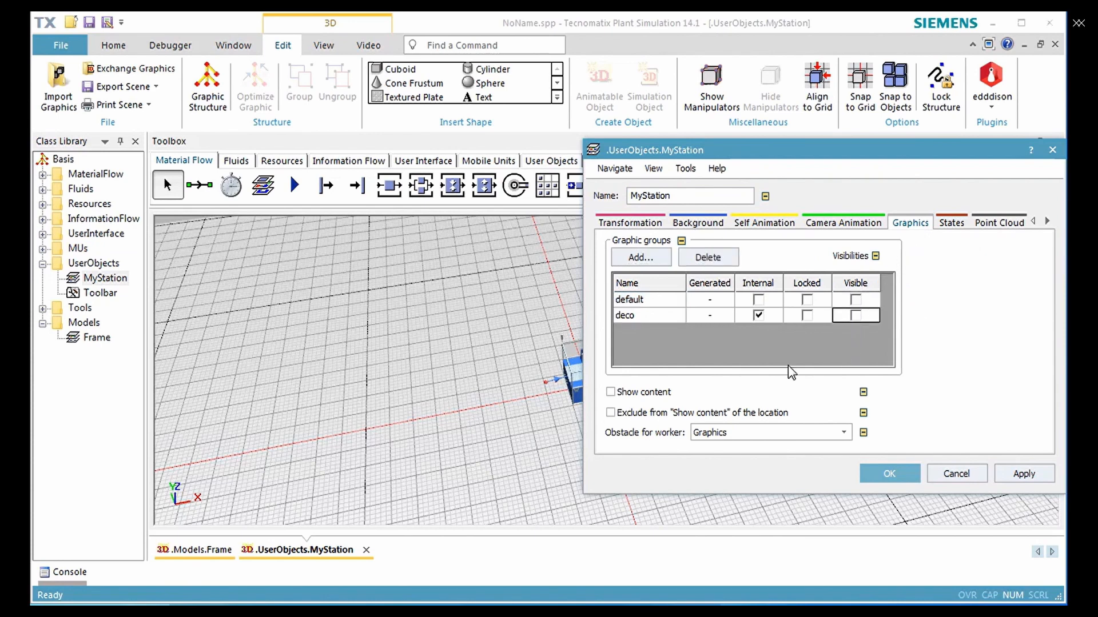
{"action": "left_click", "coordinate": [662, 394]}
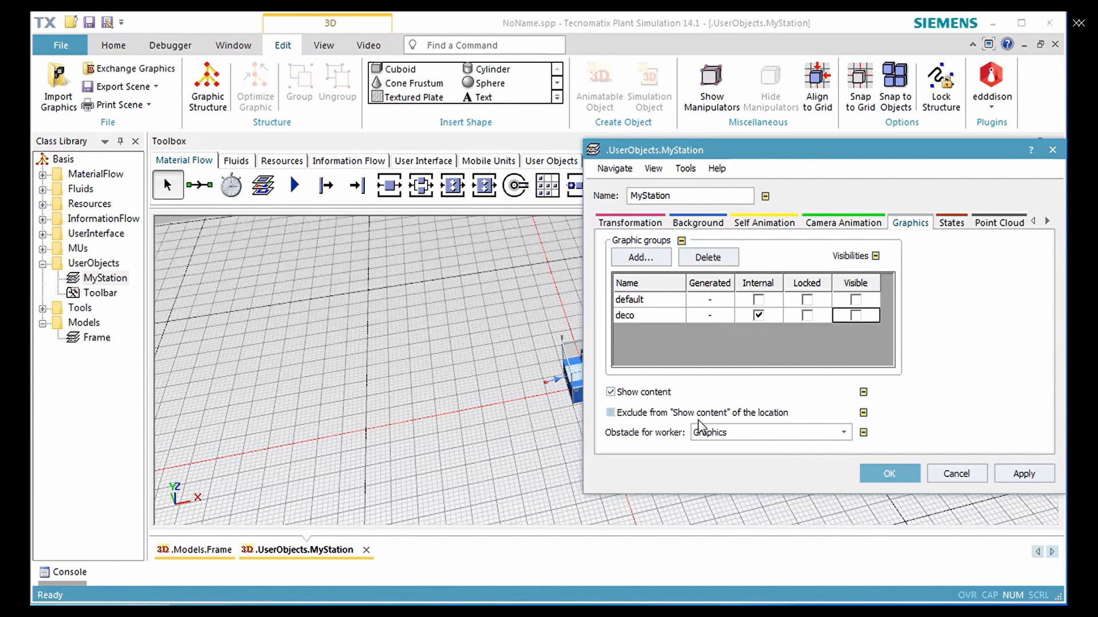
{"action": "left_click", "coordinate": [871, 478]}
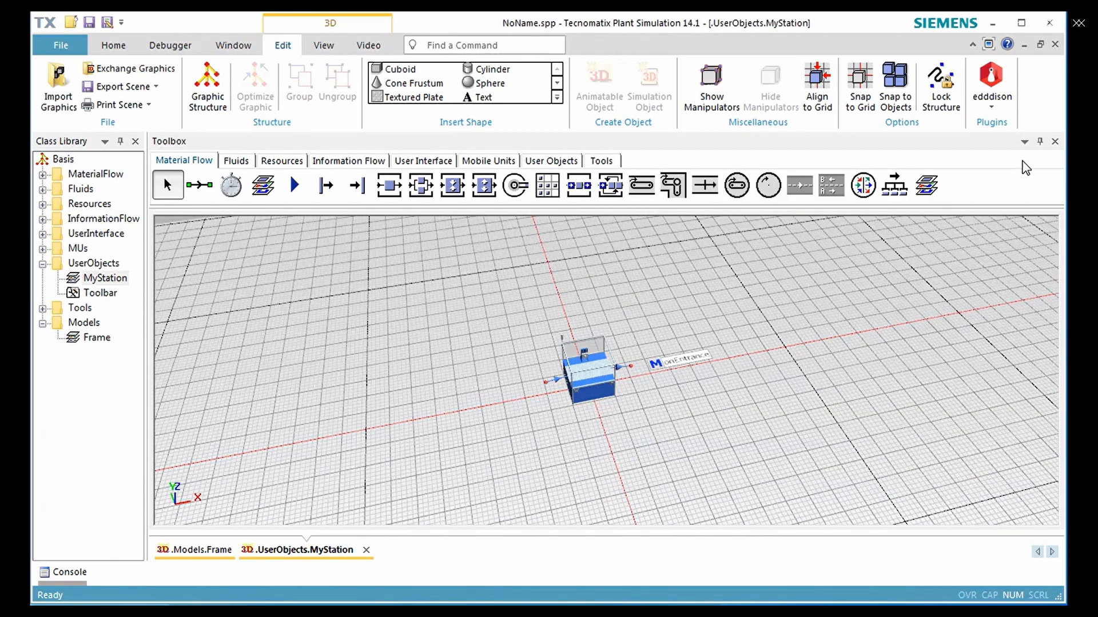
{"action": "left_click", "coordinate": [1055, 45]}
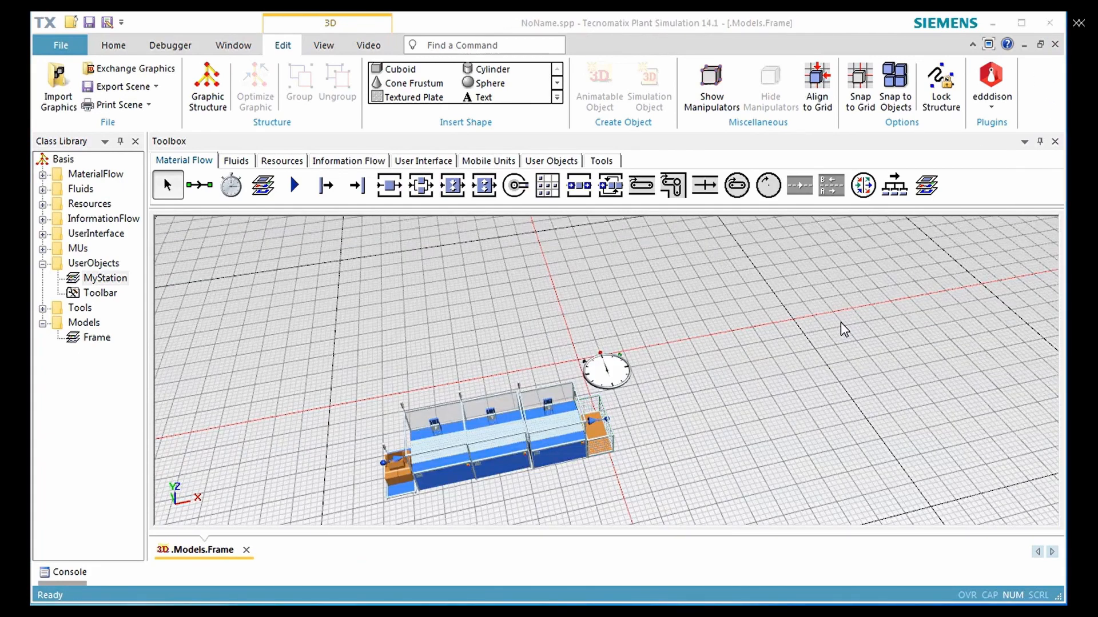
Reset the simulation with the EventController and run it in real time at factor 10
{"action": "double_click", "coordinate": [623, 371]}
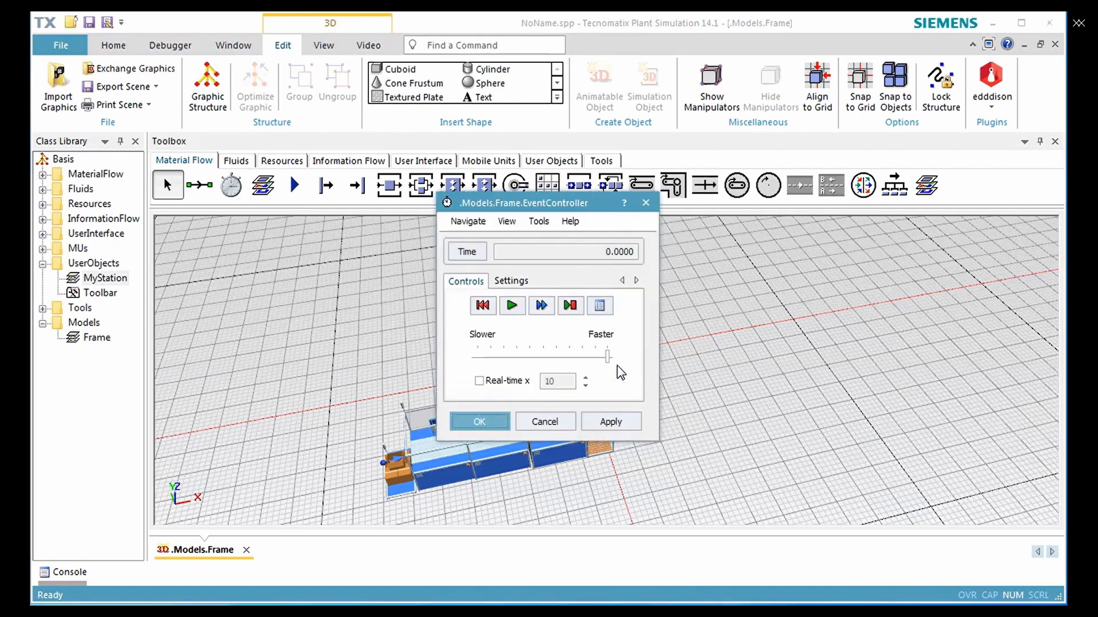
{"action": "left_click", "coordinate": [482, 308]}
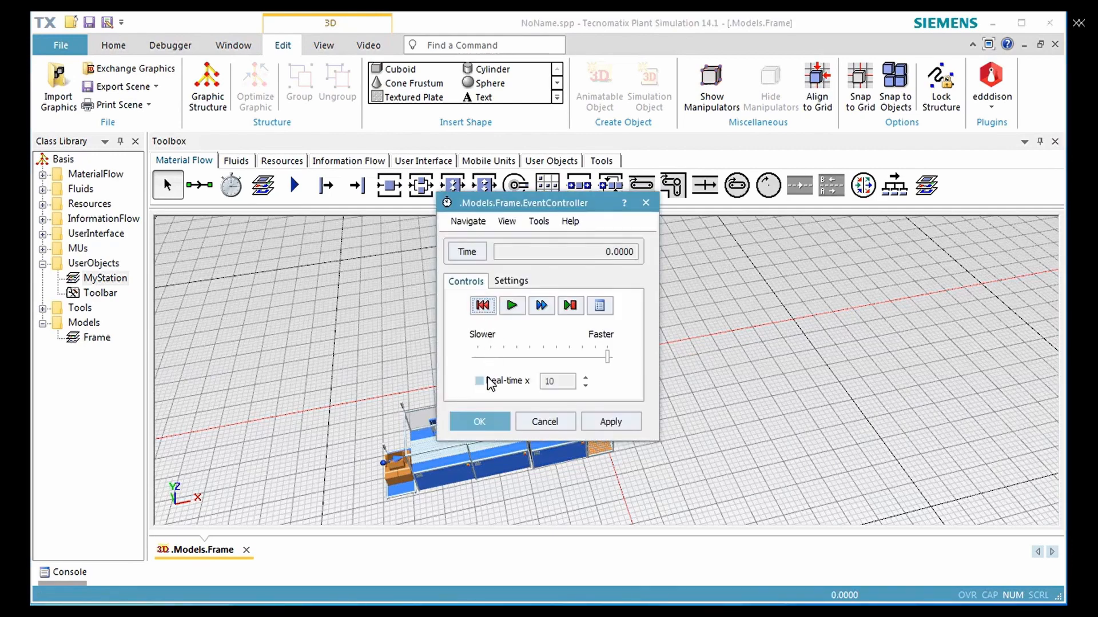
{"action": "left_click", "coordinate": [479, 381]}
{"action": "left_click_drag", "start_coordinate": [549, 203], "coordinate": [804, 191]}
{"action": "left_click", "coordinate": [867, 409]}
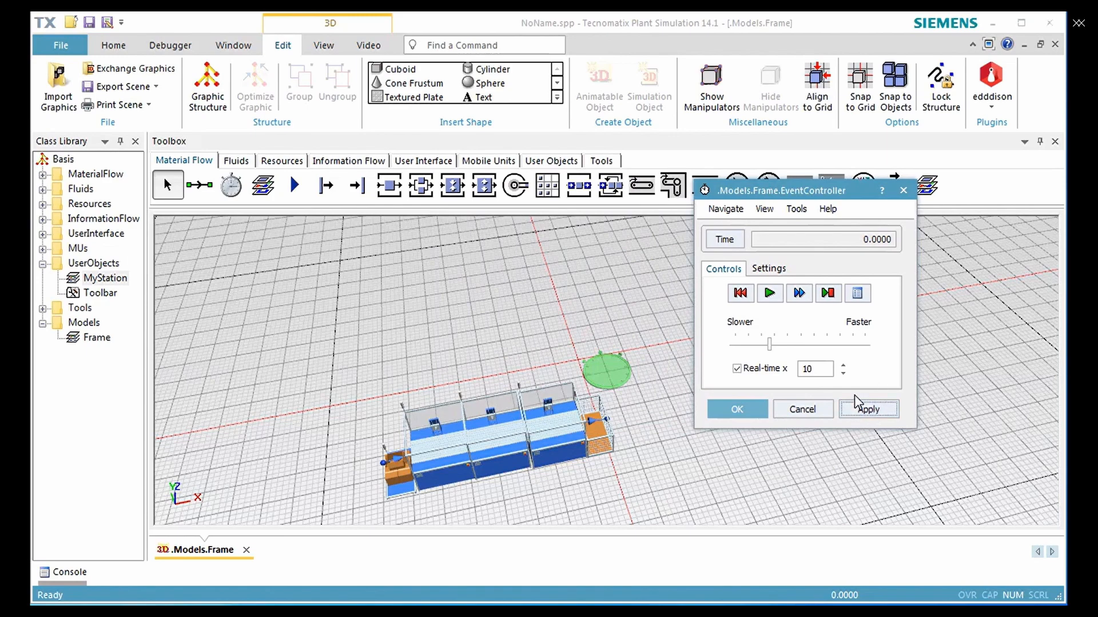
{"action": "left_click", "coordinate": [770, 295]}
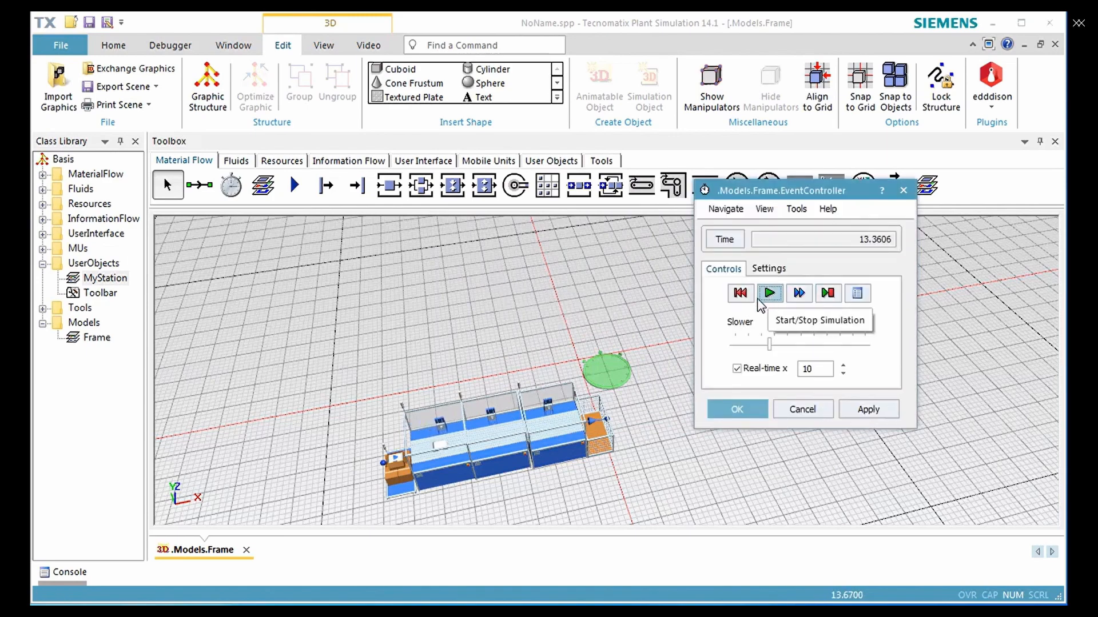